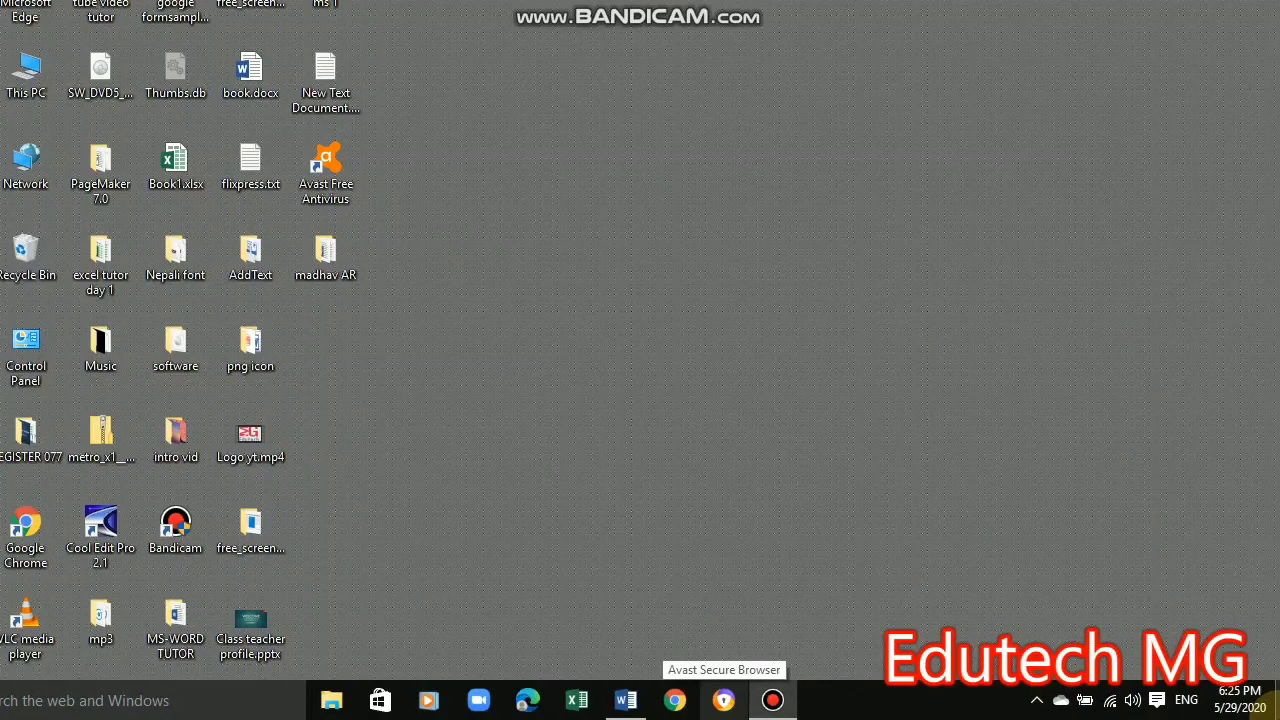
# Launch Word with winword from Run, create a blank document, and show the Insert ribbon.
pyautogui.press('super+r')
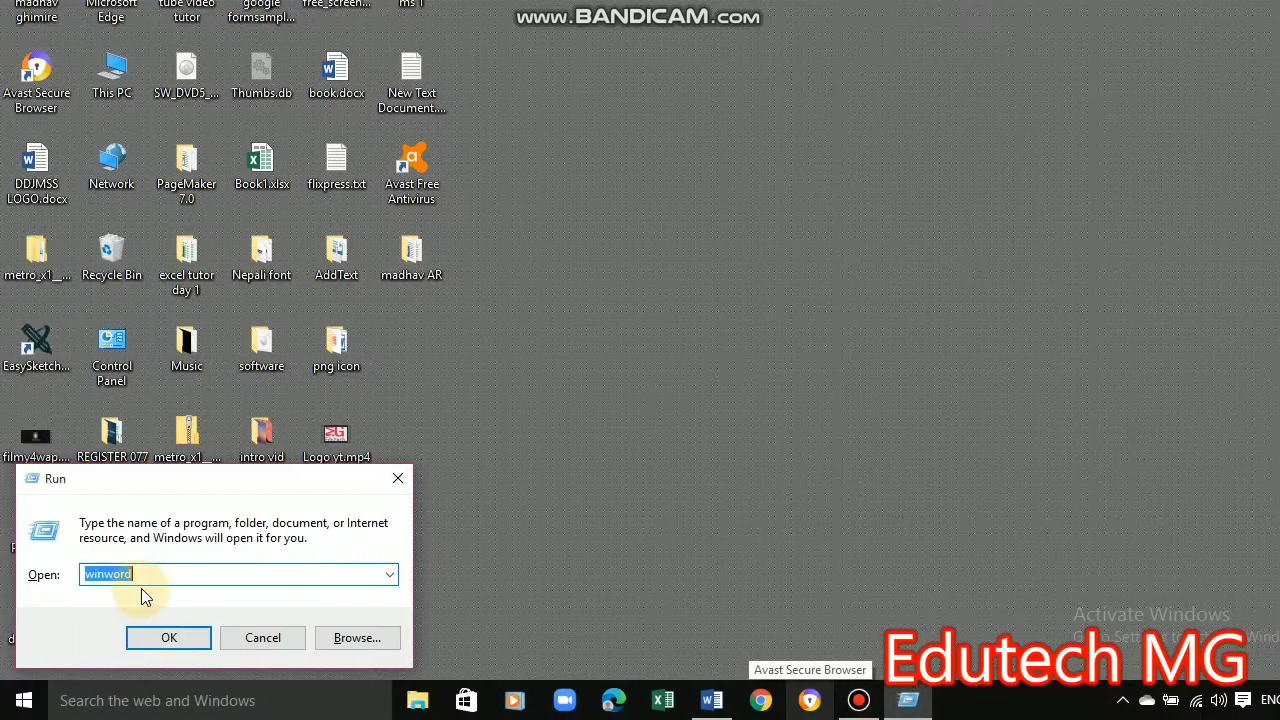
pyautogui.click(170, 640)
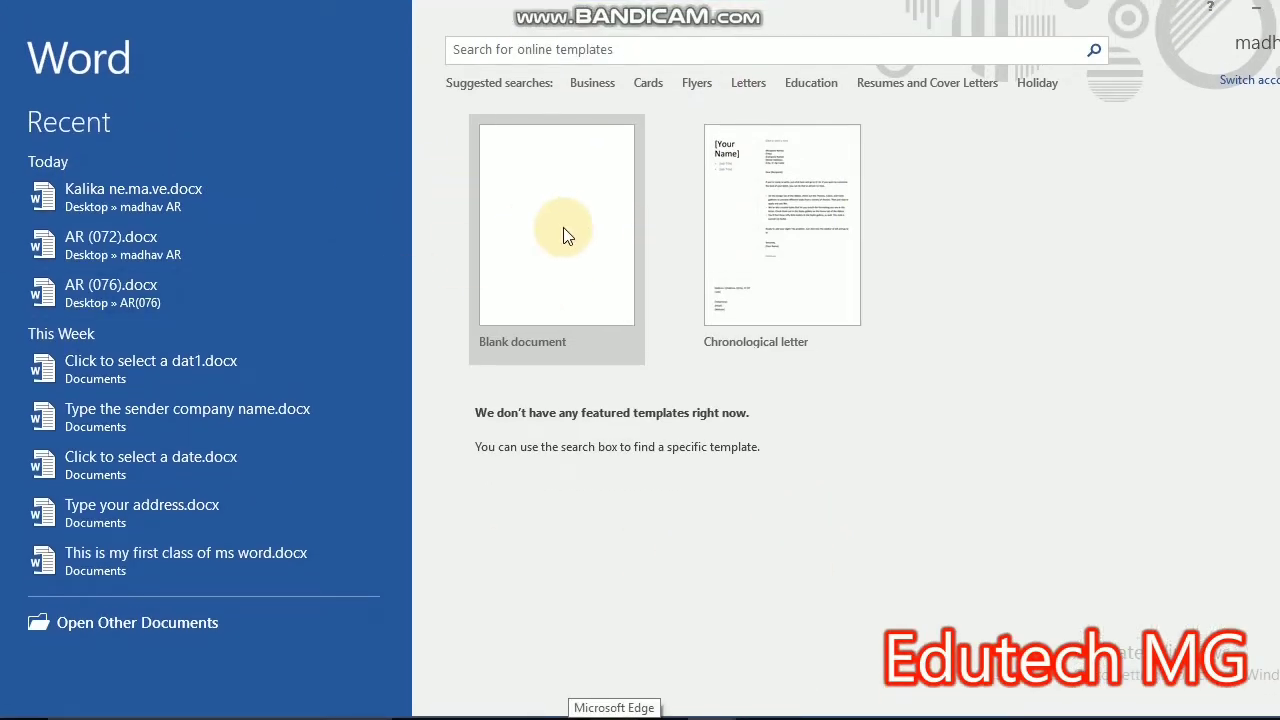
pyautogui.click(553, 237)
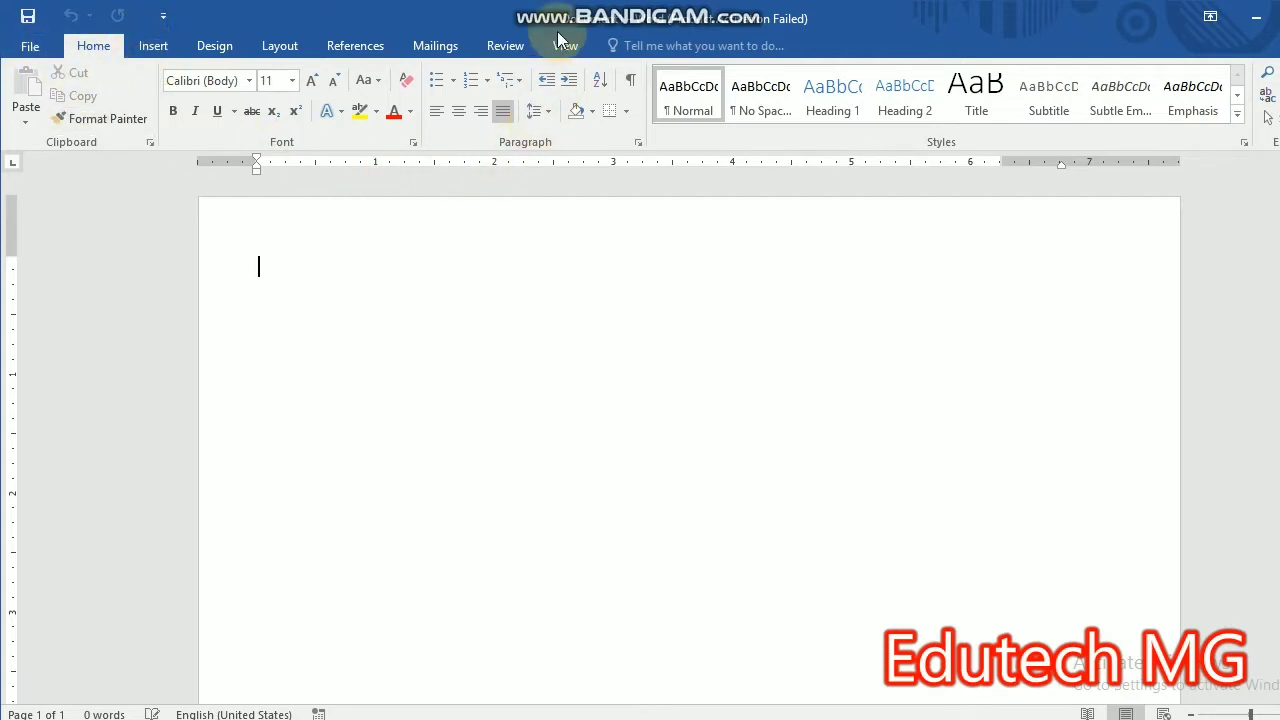
pyautogui.click(155, 49)
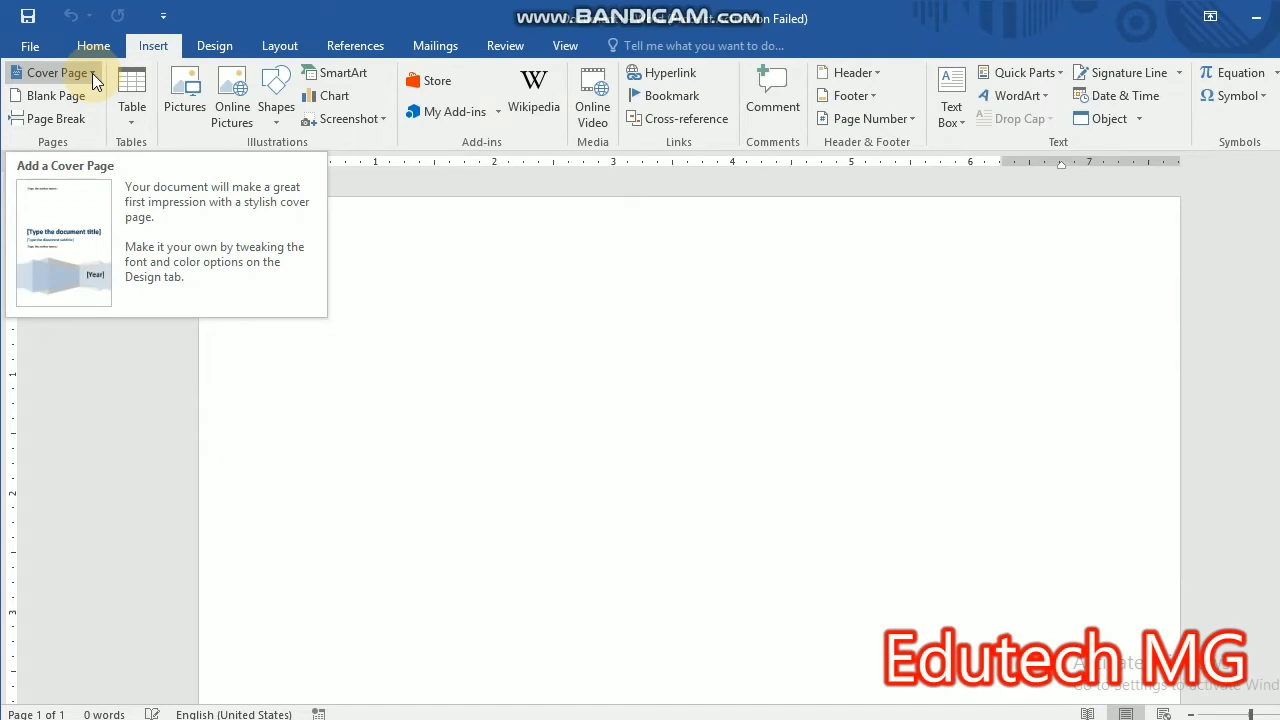
# Insert the Slice (Light) design from the Cover Page gallery.
pyautogui.click(92, 73)
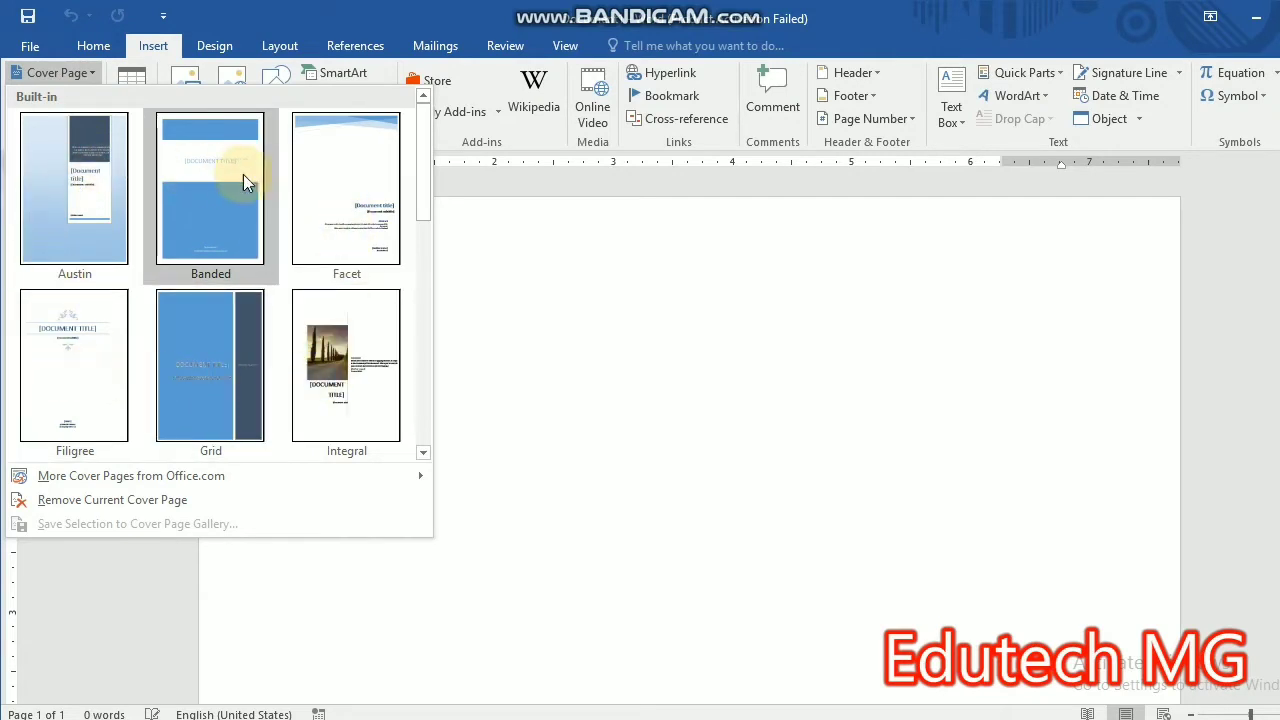
pyautogui.click(422, 452)
pyautogui.click(422, 452)
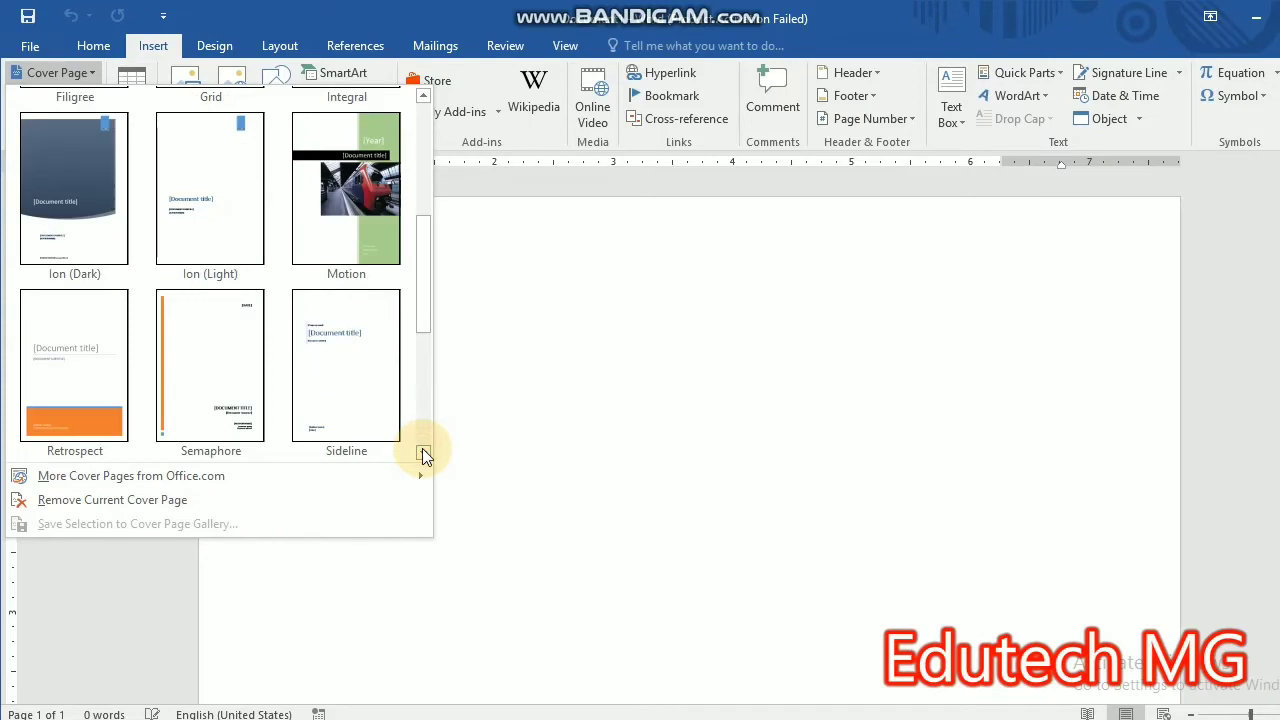
pyautogui.click(422, 450)
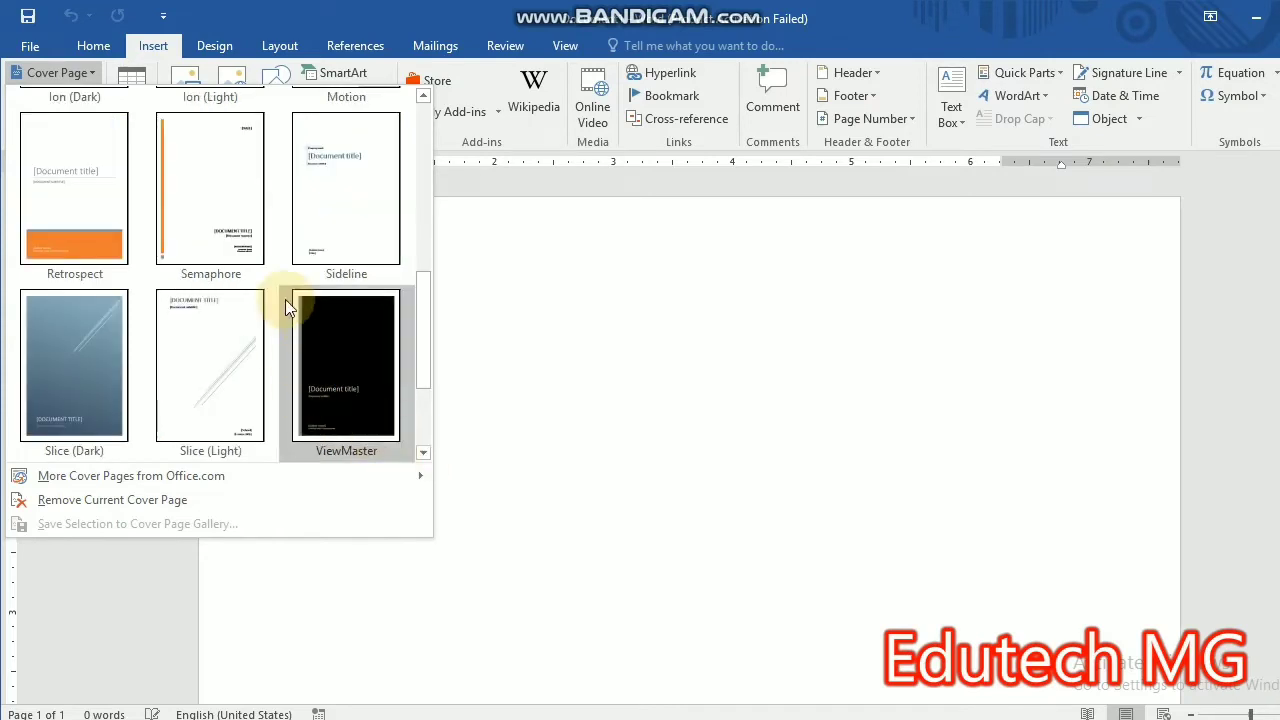
pyautogui.click(238, 352)
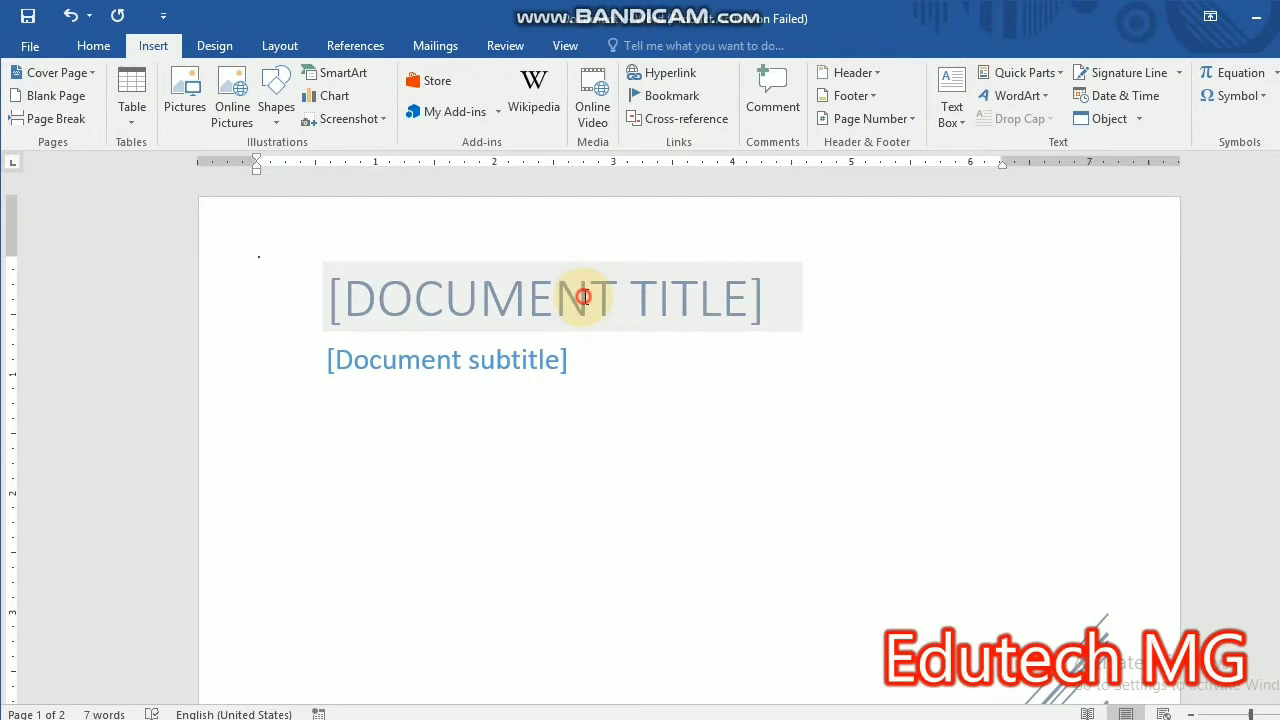
# Set the cover title to 'MS WORD TUTOR' and the subtitle to 'Part 2'.
pyautogui.click(583, 296)
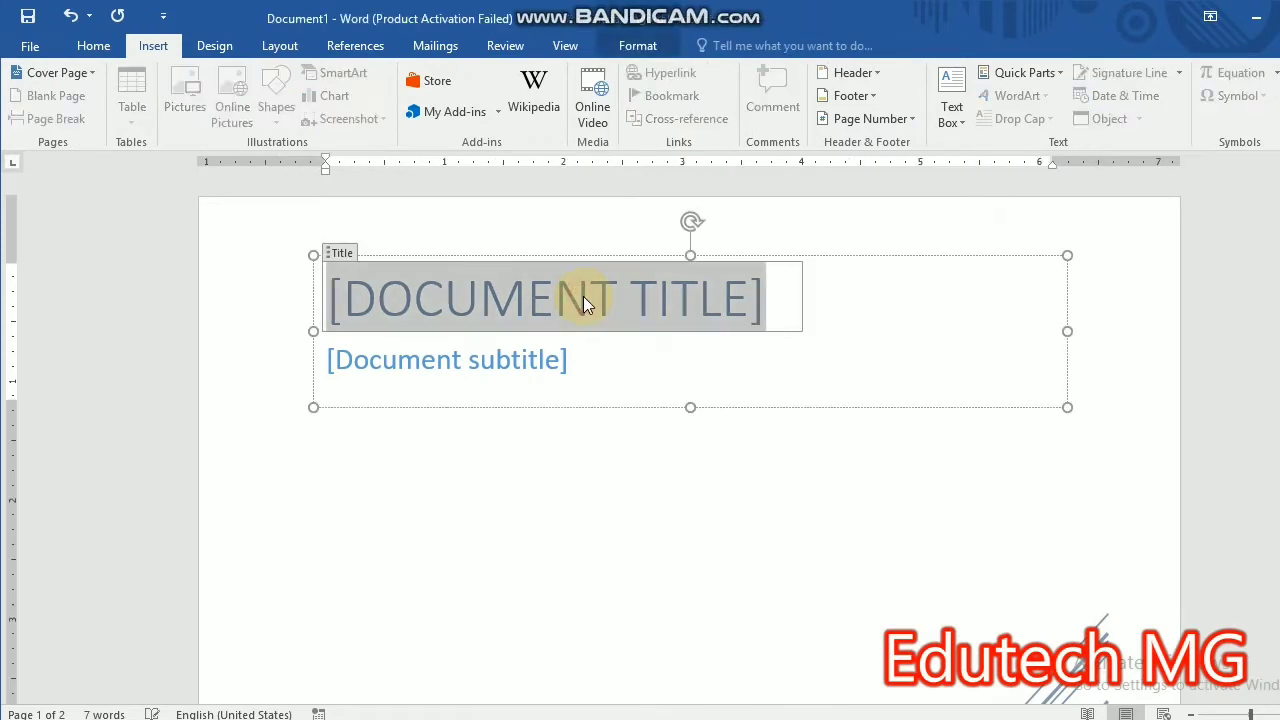
pyautogui.write('MS ')
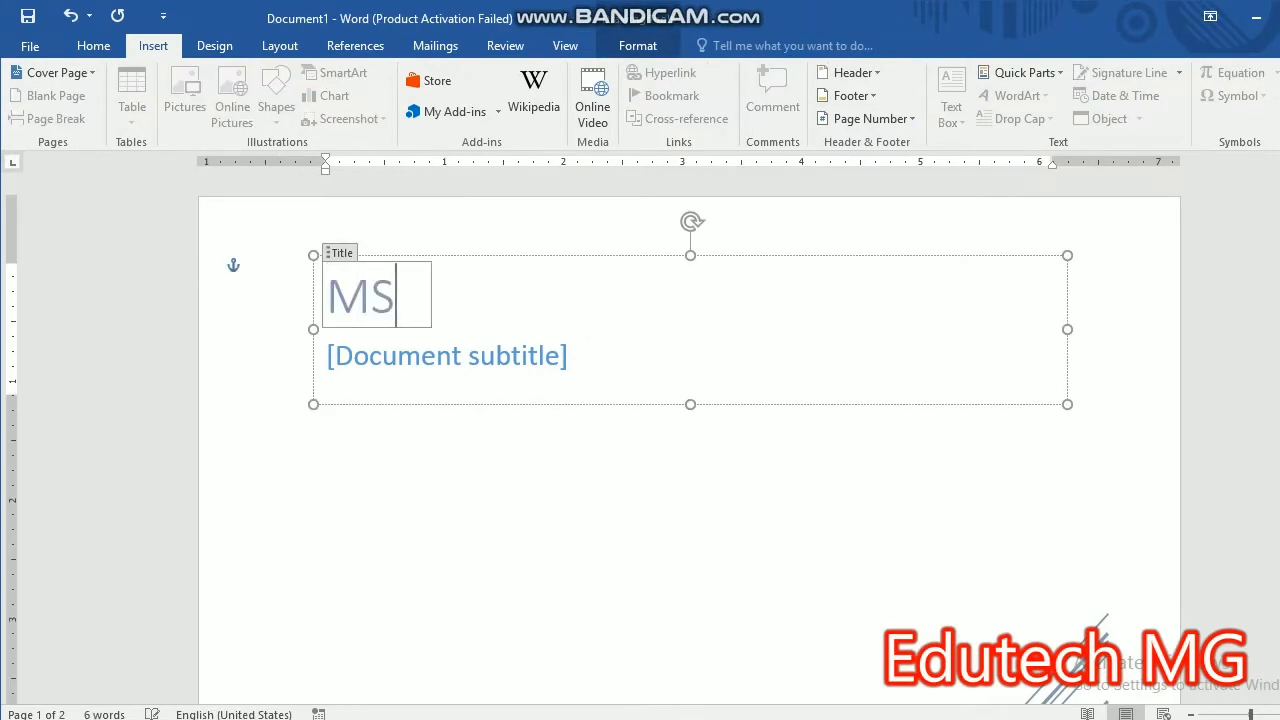
pyautogui.write('WO')
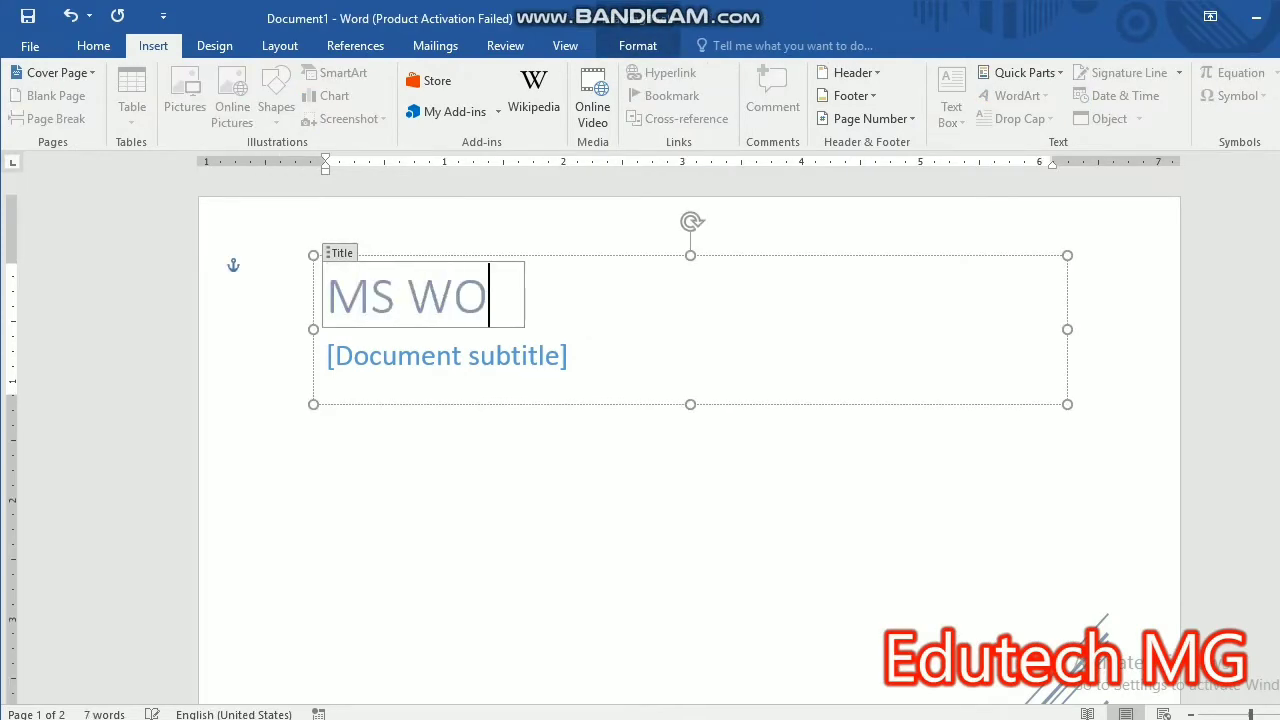
pyautogui.write('RD T')
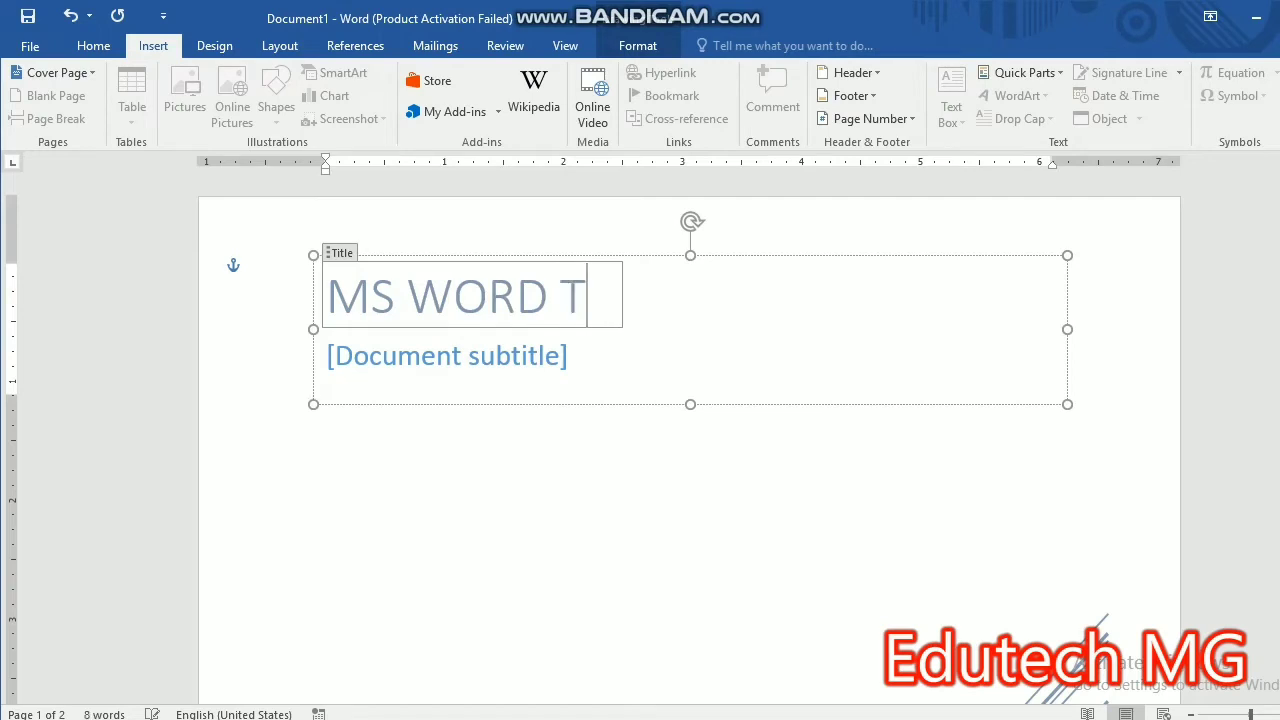
pyautogui.write('UTO')
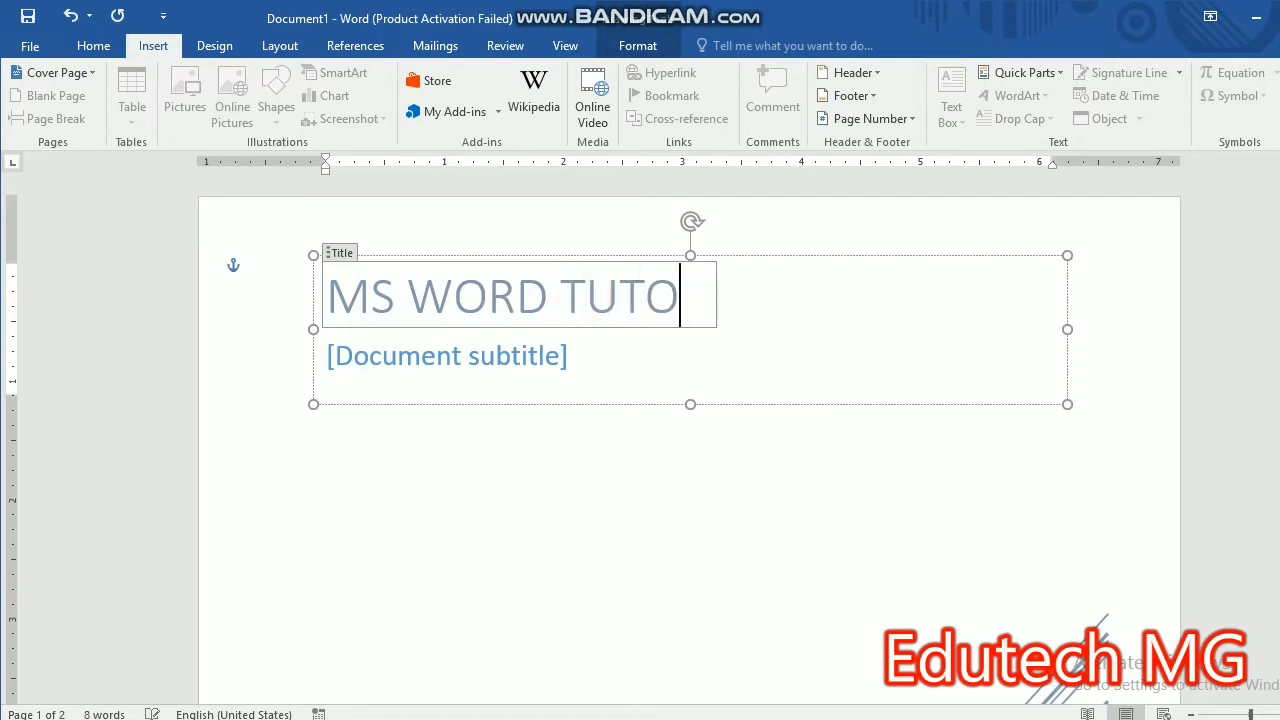
pyautogui.write('R')
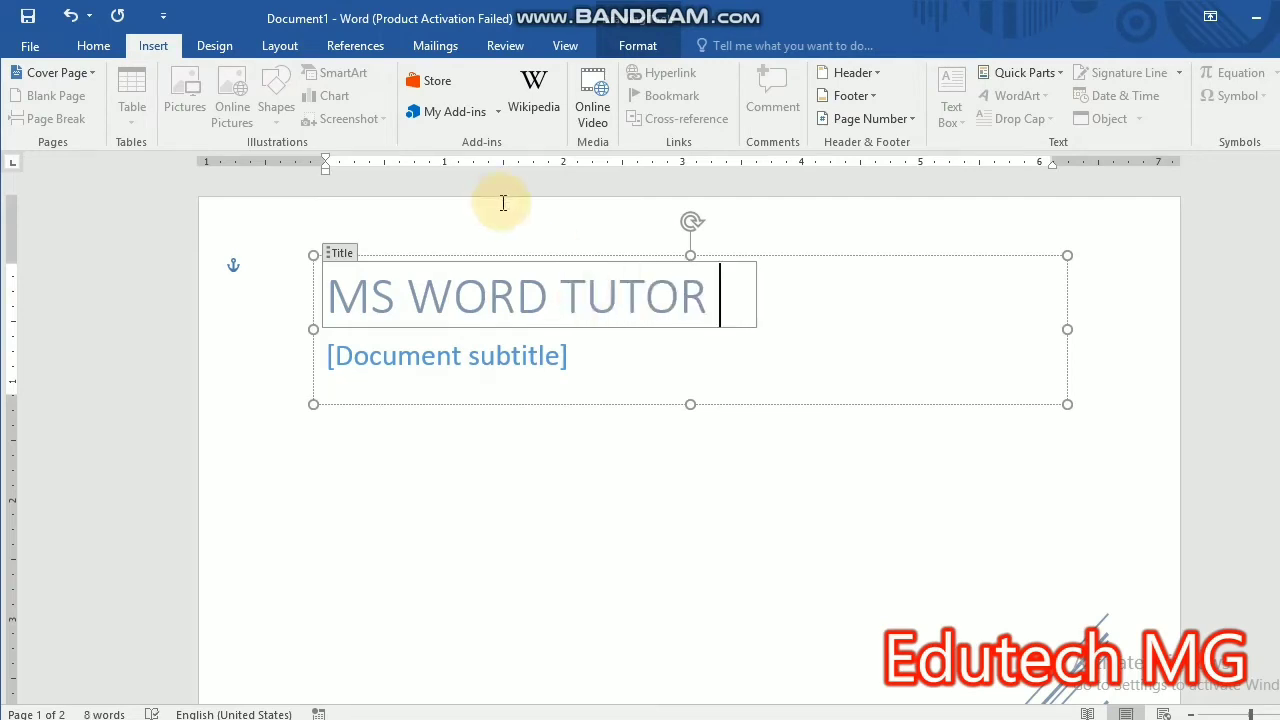
pyautogui.click(566, 357)
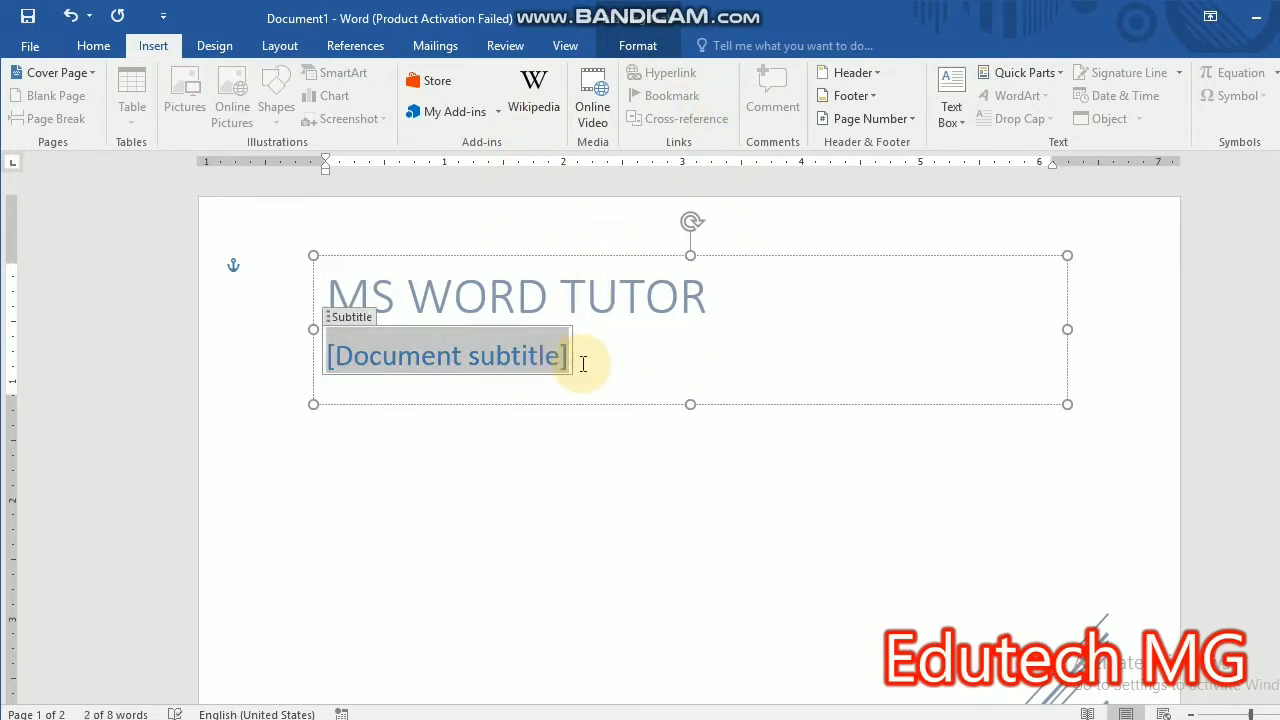
pyautogui.write('pa')
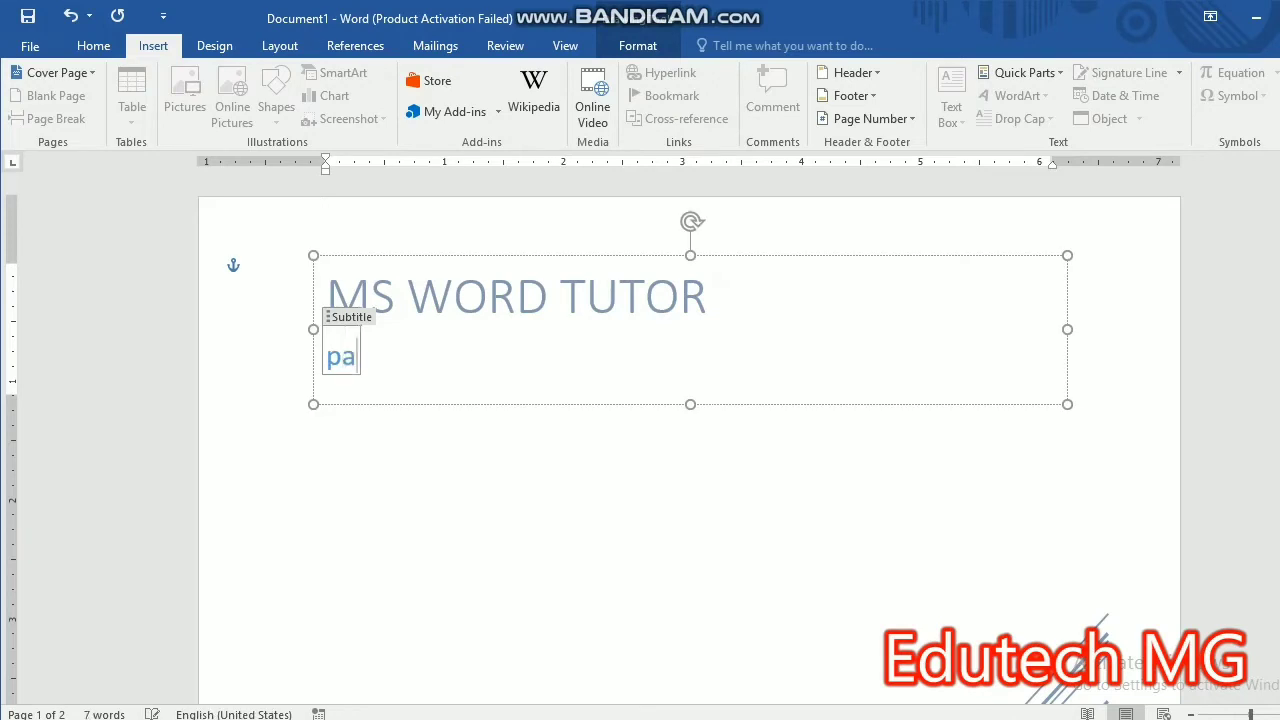
pyautogui.write('t ')
pyautogui.write('2')
pyautogui.click(618, 418)
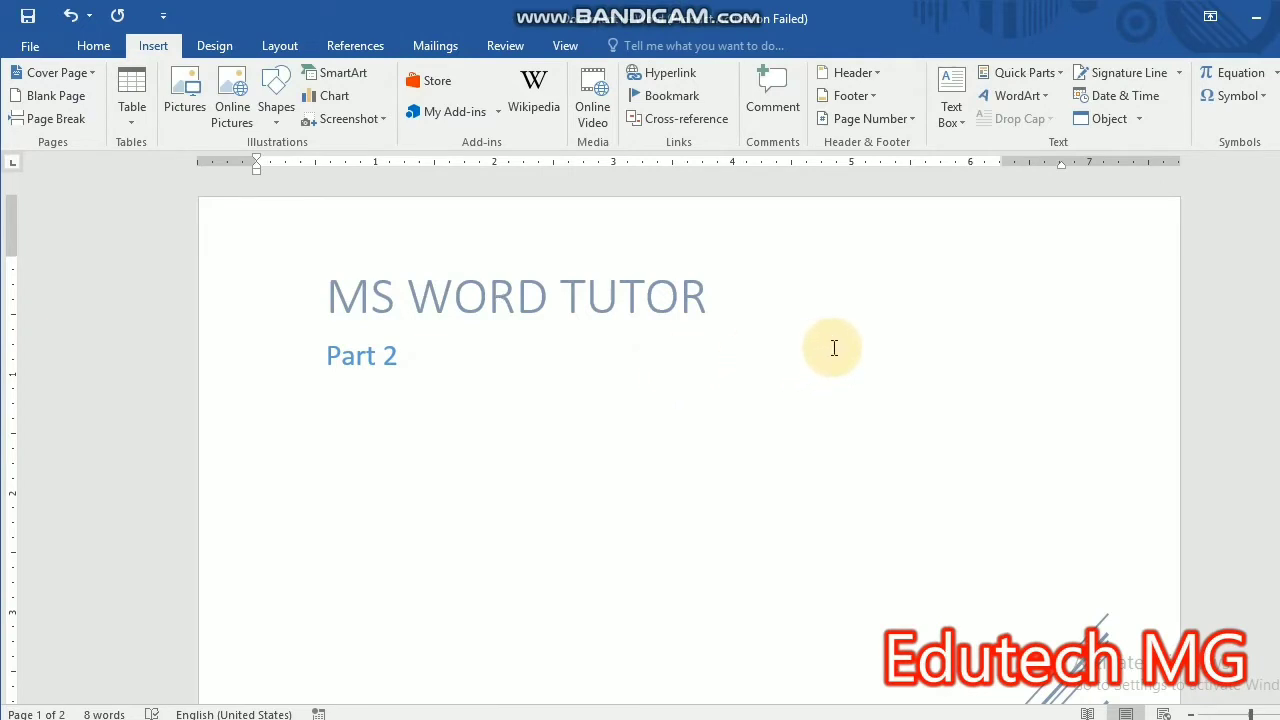
# Enter 'djmss' in the cover page's School placeholder, then return to the top.
pyautogui.scroll(-5, 834, 348)
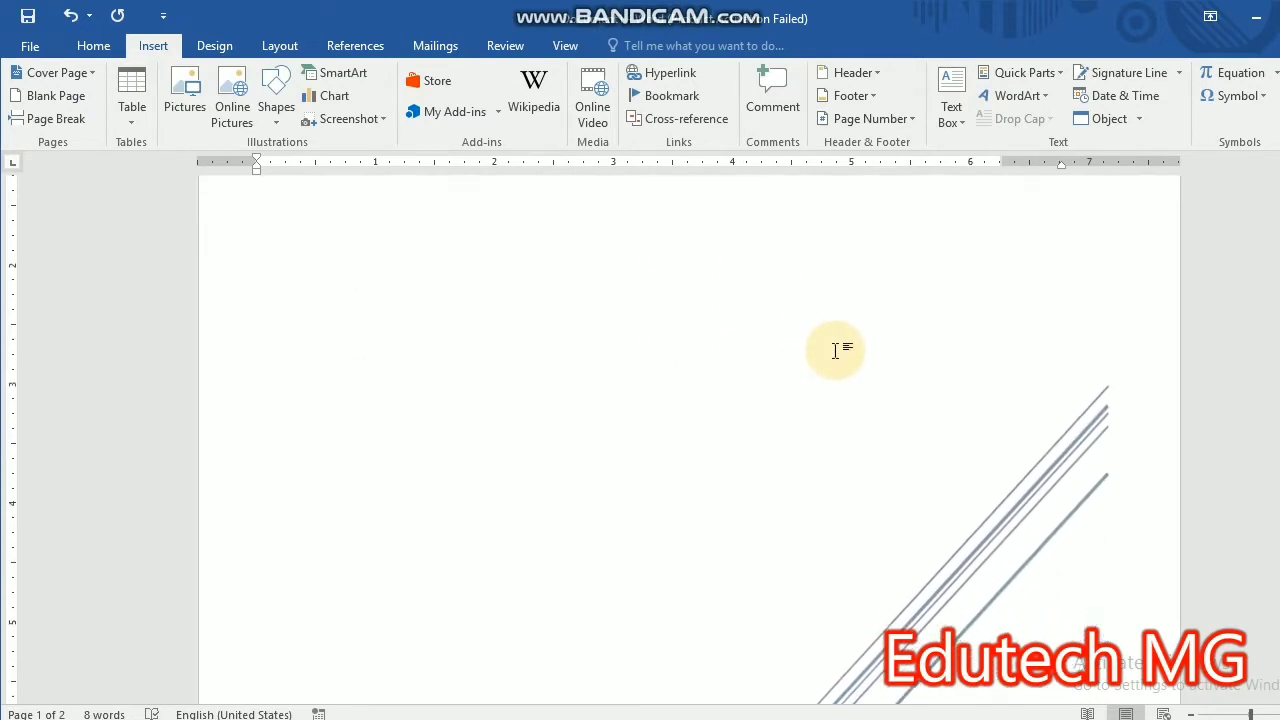
pyautogui.scroll(-5, 835, 350)
pyautogui.scroll(-5, 835, 350)
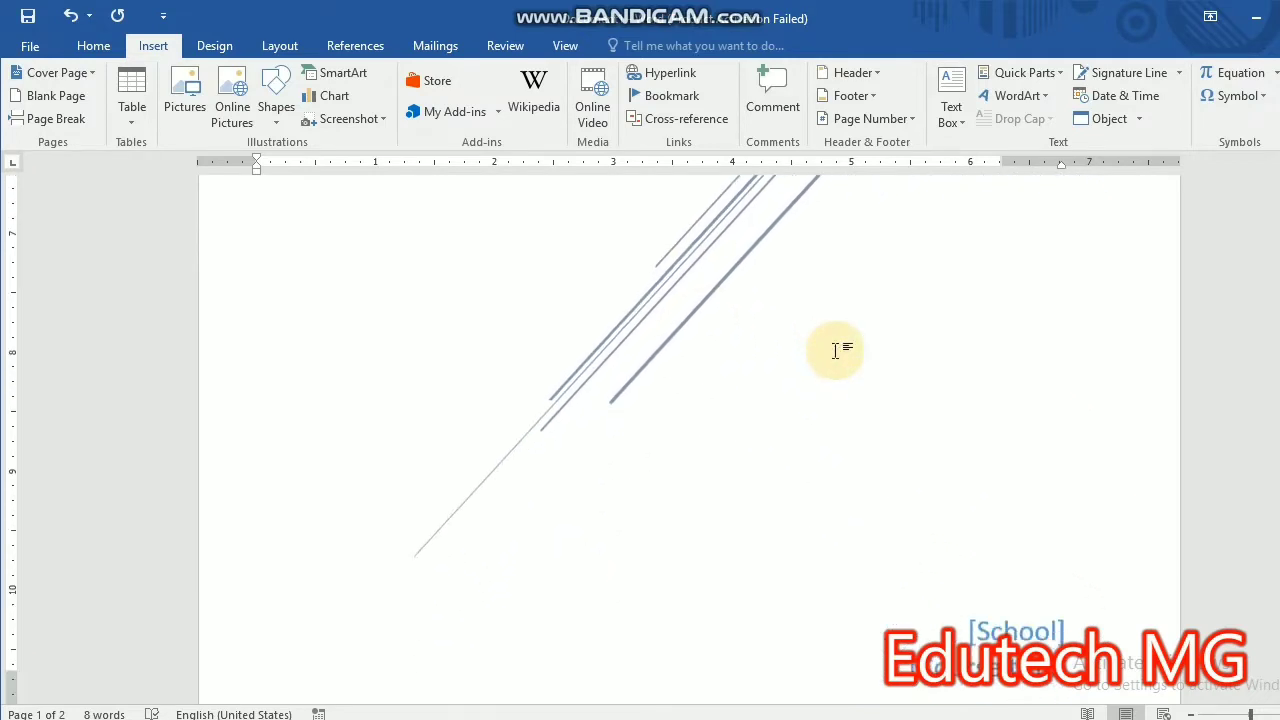
pyautogui.scroll(-1, 835, 350)
pyautogui.scroll(-3, 835, 350)
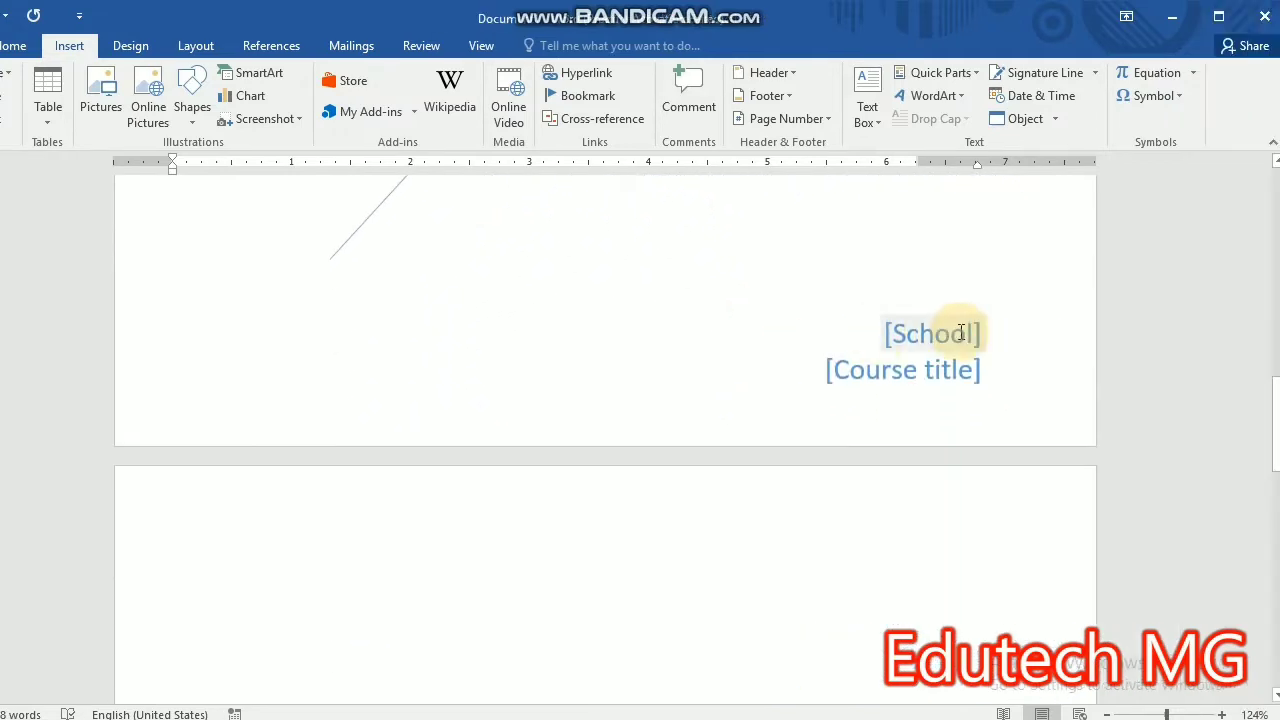
pyautogui.click(959, 333)
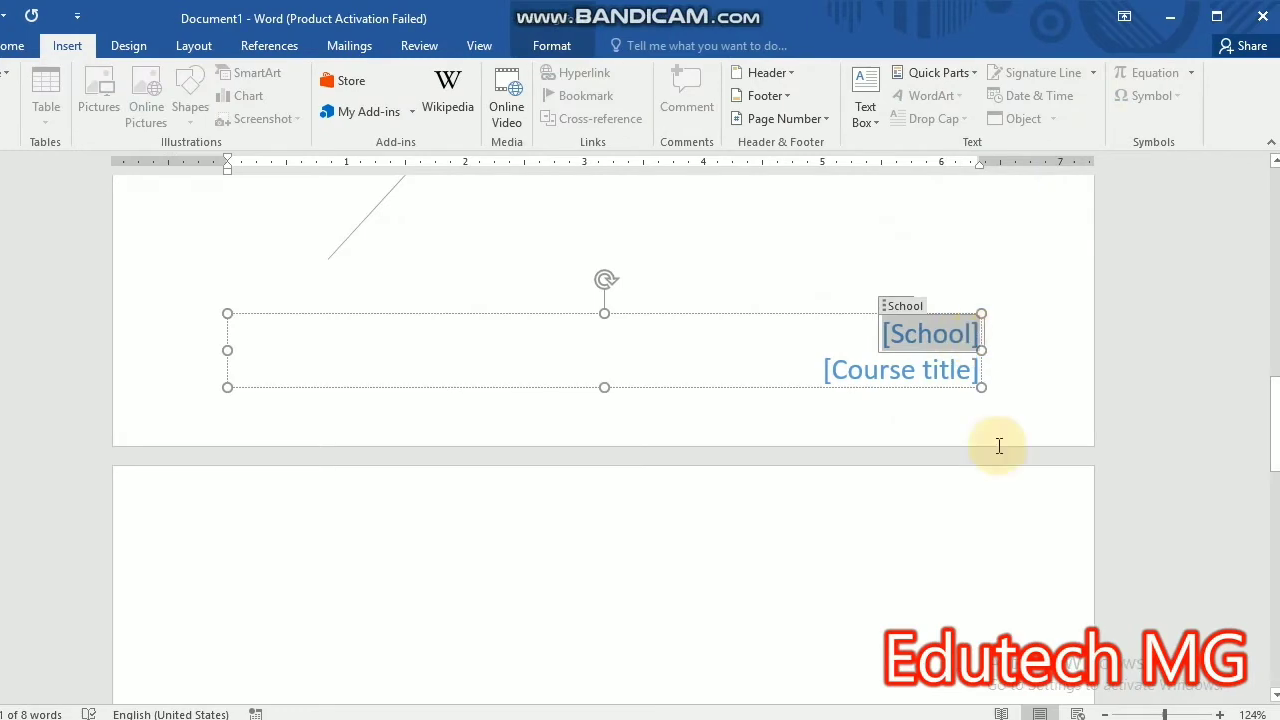
pyautogui.write('d')
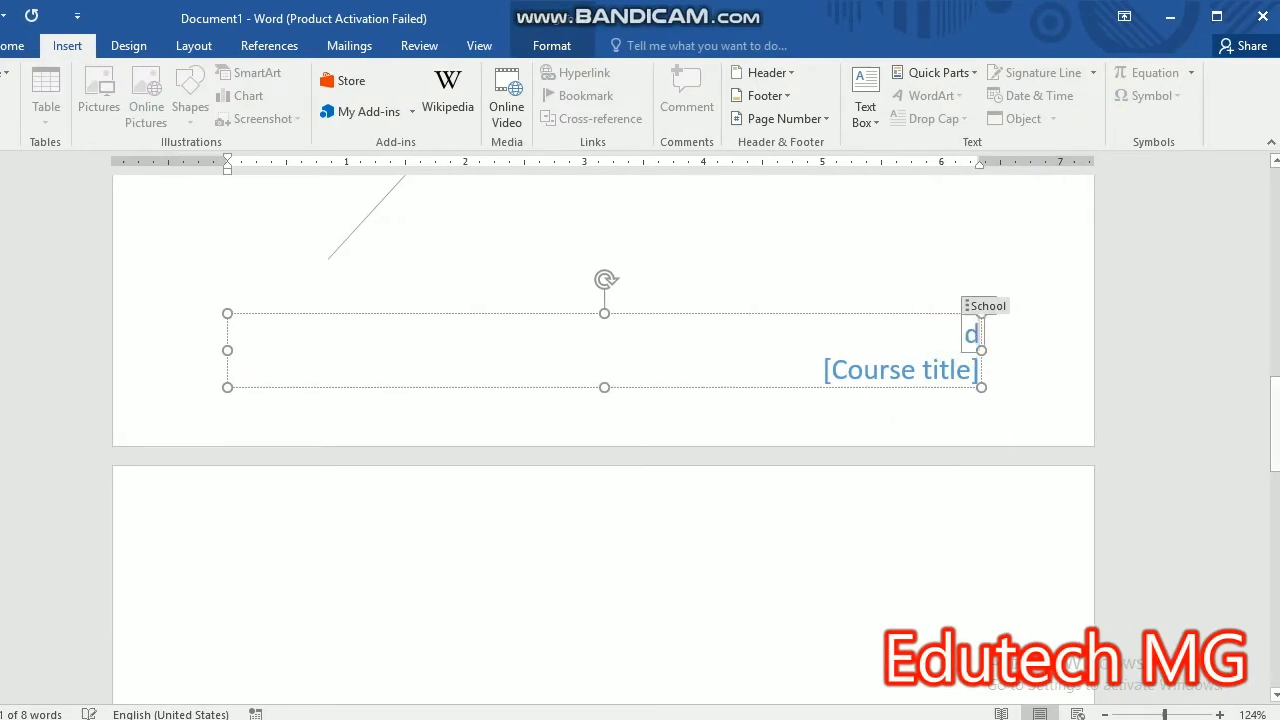
pyautogui.write('j')
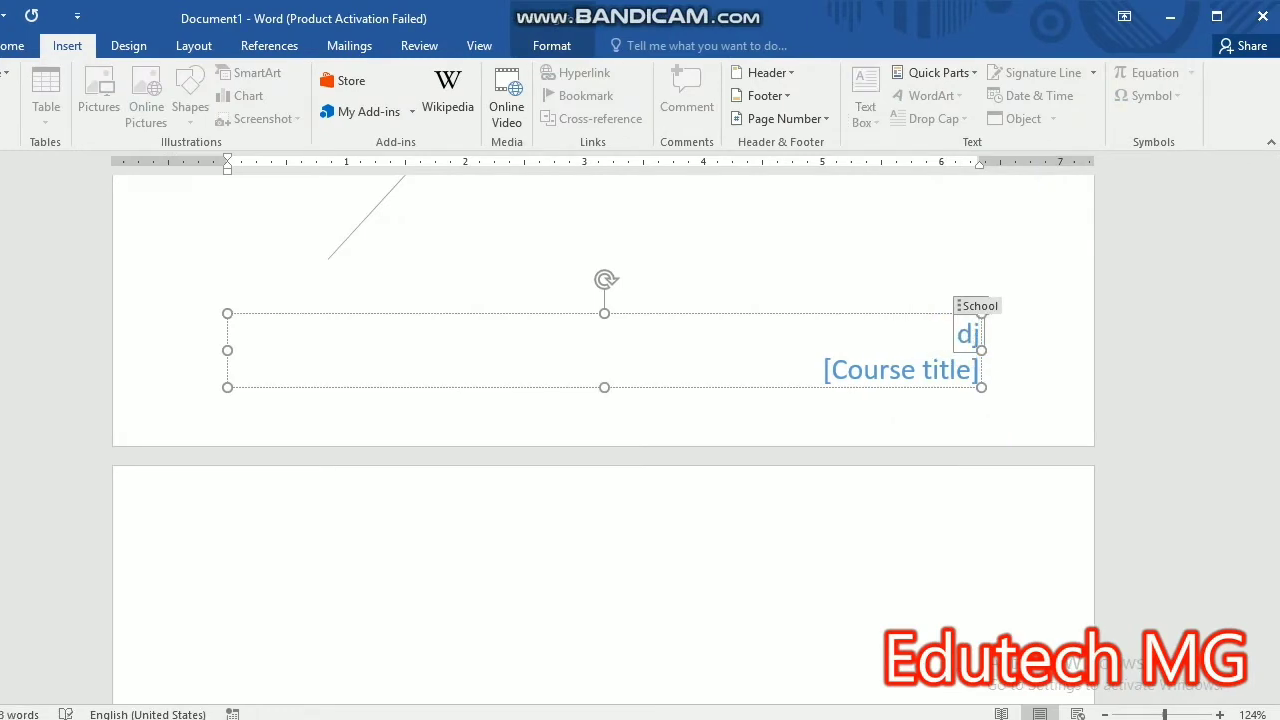
pyautogui.write('mss')
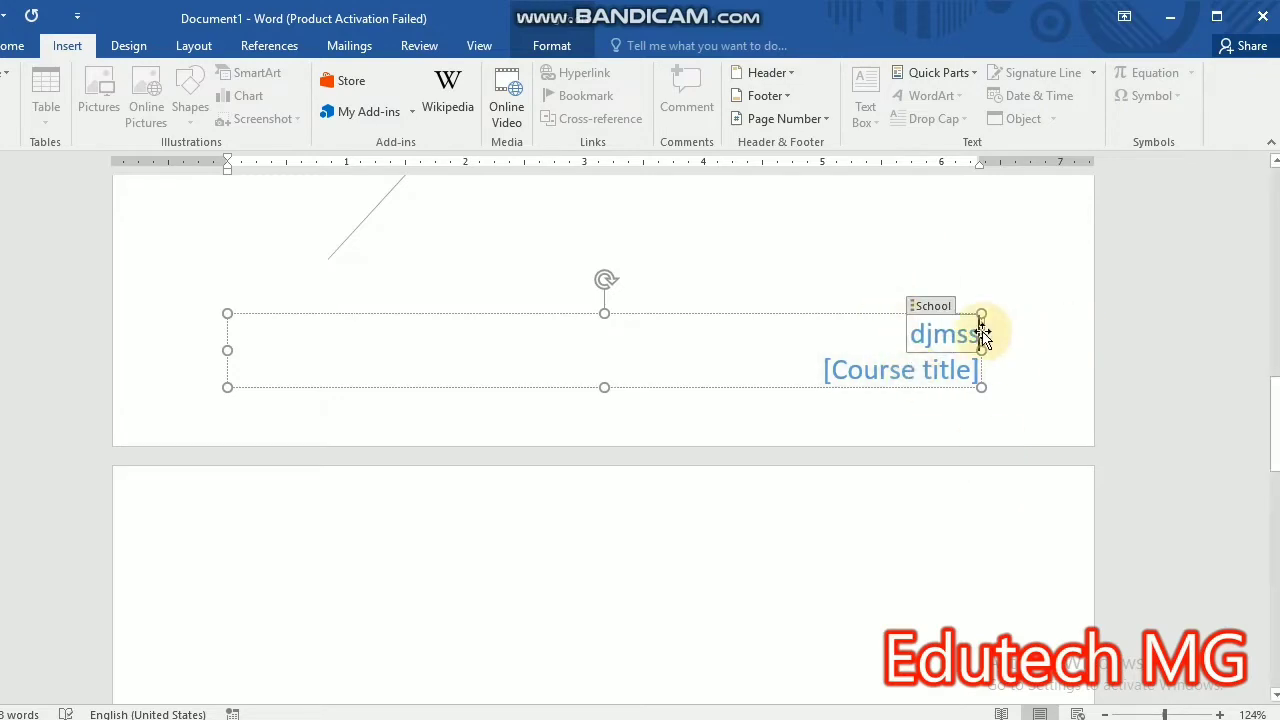
pyautogui.click(897, 371)
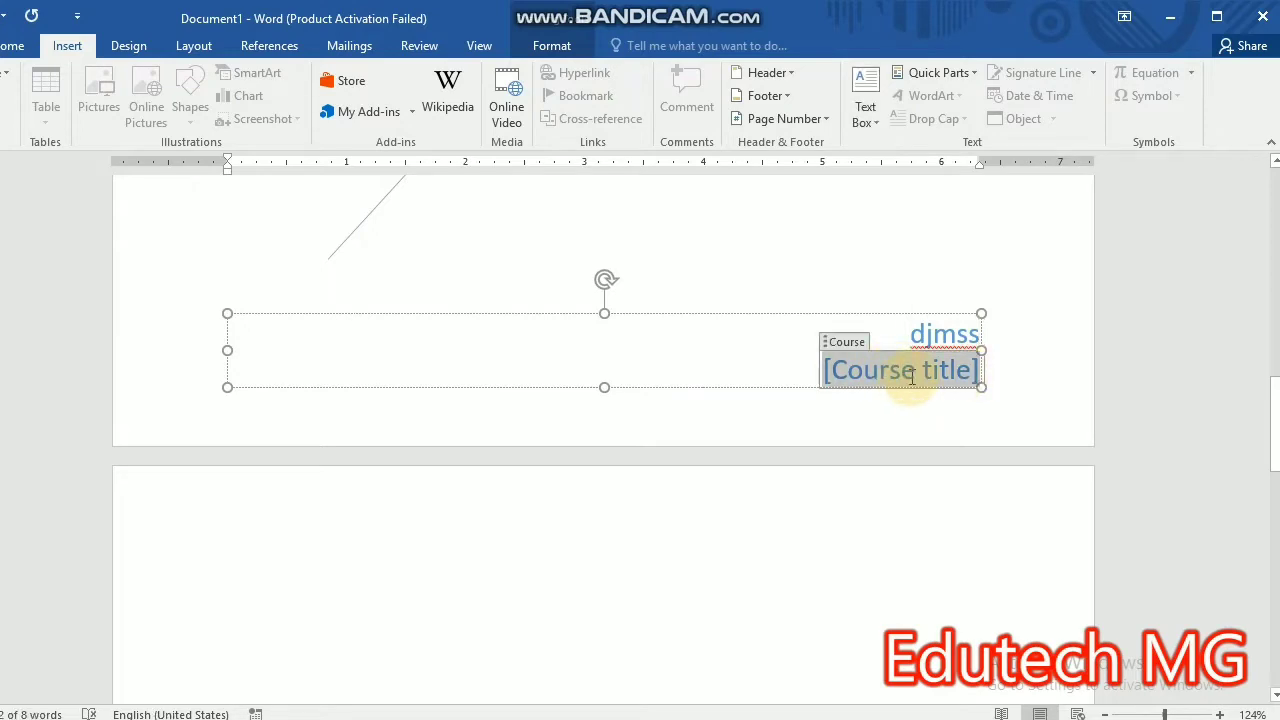
pyautogui.scroll(-3, 910, 376)
pyautogui.scroll(3, 910, 376)
pyautogui.scroll(3, 910, 376)
pyautogui.scroll(5, 912, 374)
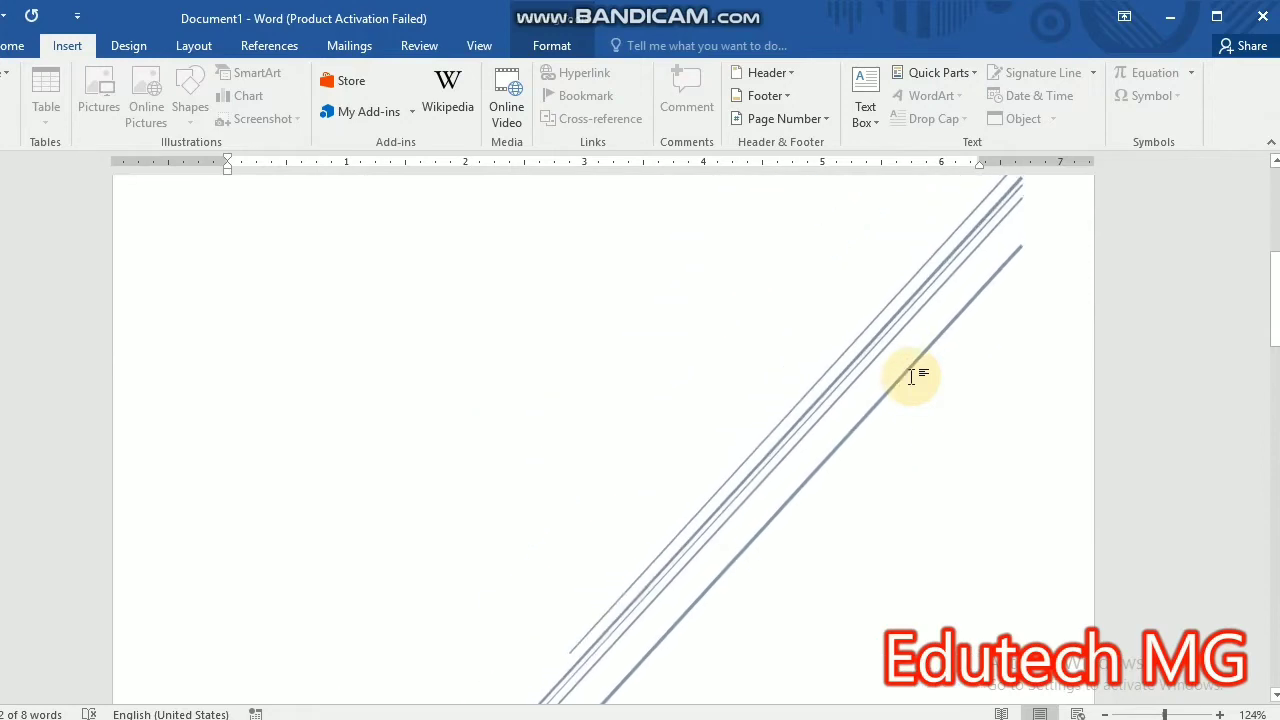
pyautogui.scroll(5, 900, 368)
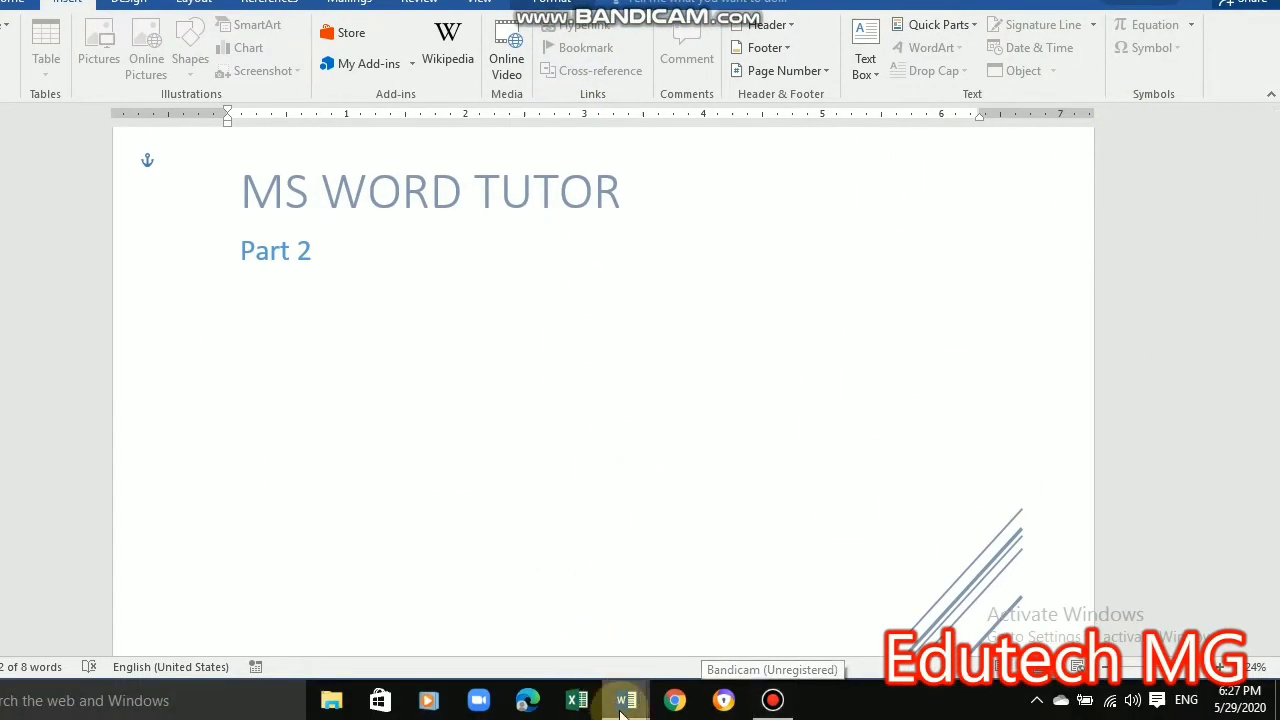
# Switch to the Kalika ne.ma.ve.docx document and scroll through its pages.
pyautogui.moveTo(622, 708)
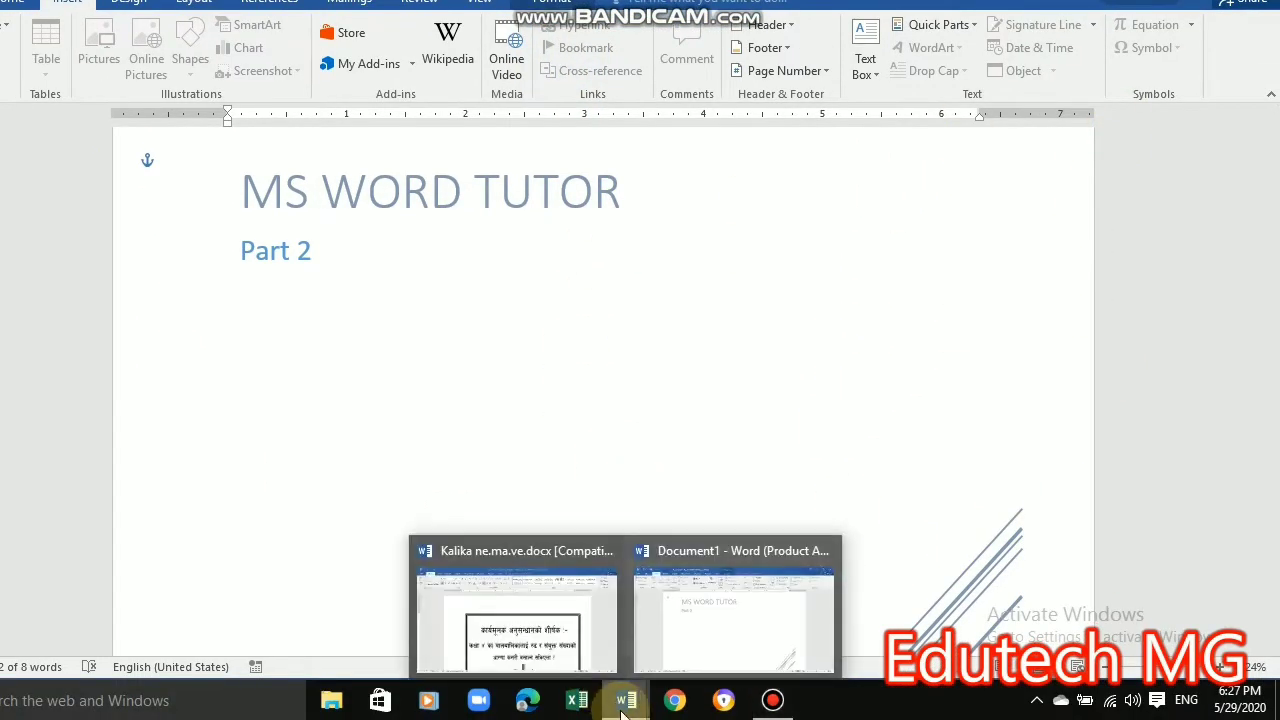
pyautogui.click(533, 608)
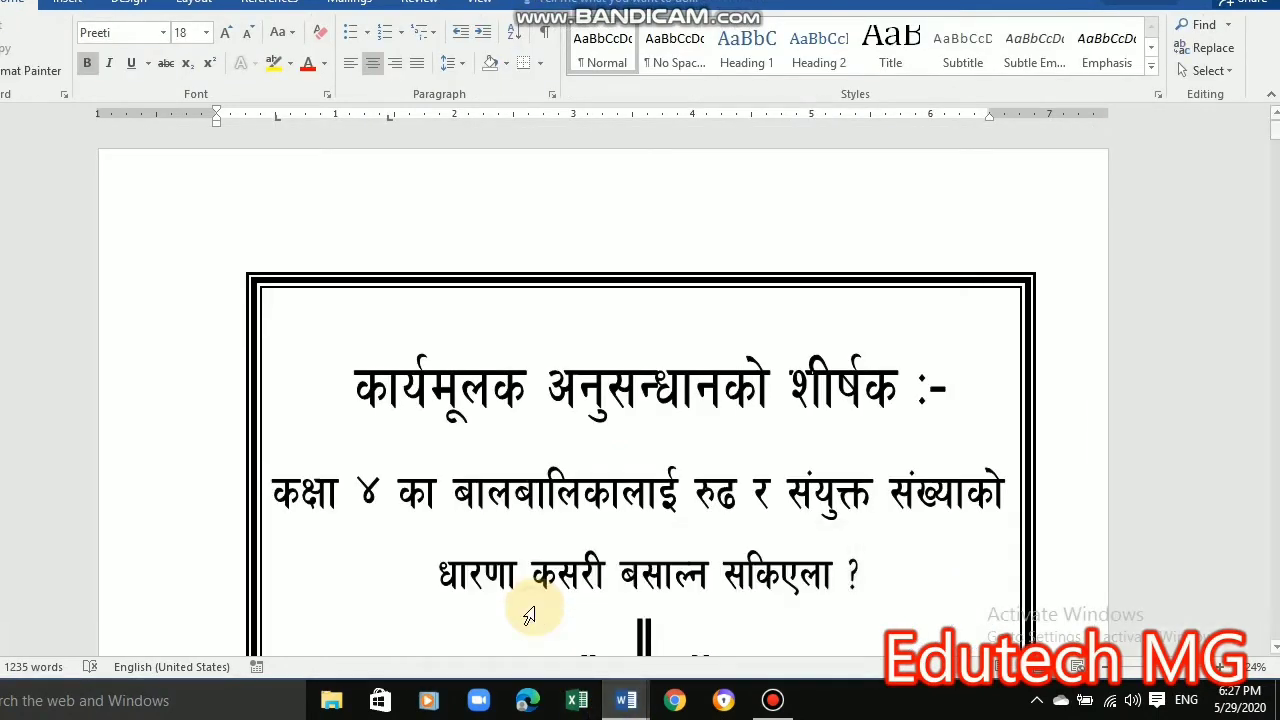
pyautogui.scroll(-1, 695, 385)
pyautogui.scroll(-1, 695, 385)
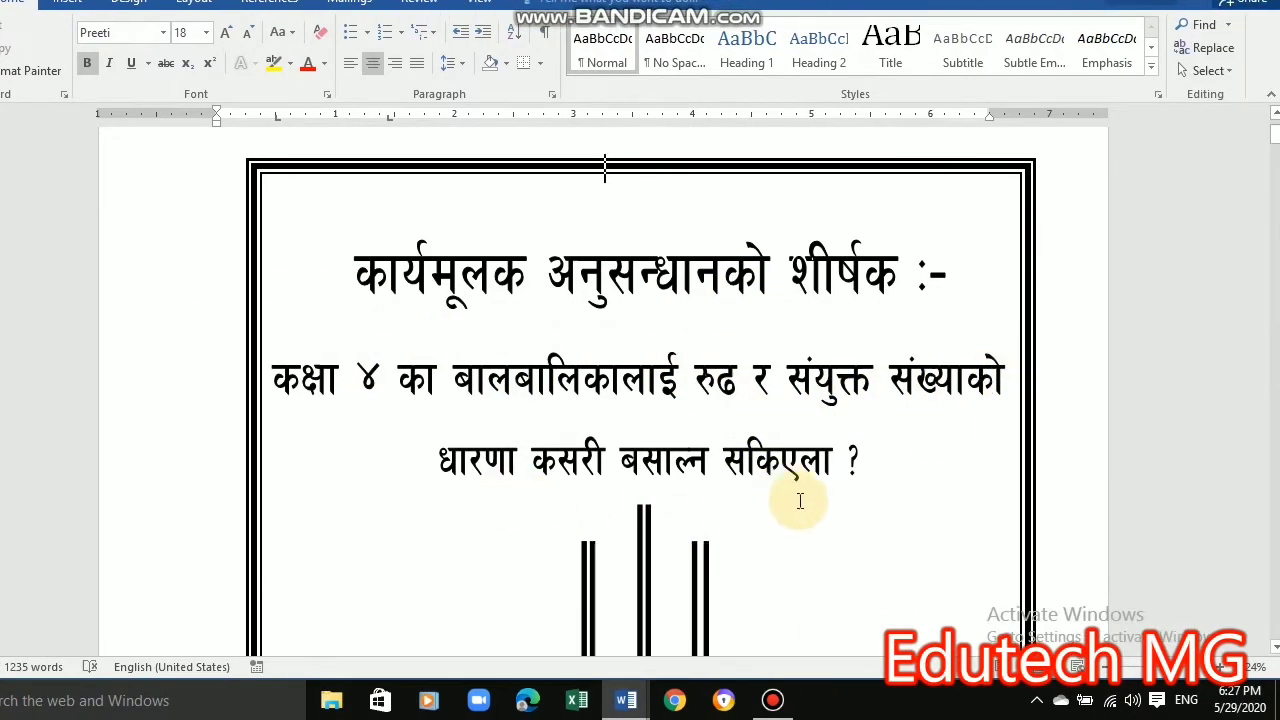
pyautogui.scroll(-2, 787, 491)
pyautogui.scroll(-1, 787, 491)
pyautogui.scroll(-1, 790, 491)
pyautogui.scroll(-1, 800, 491)
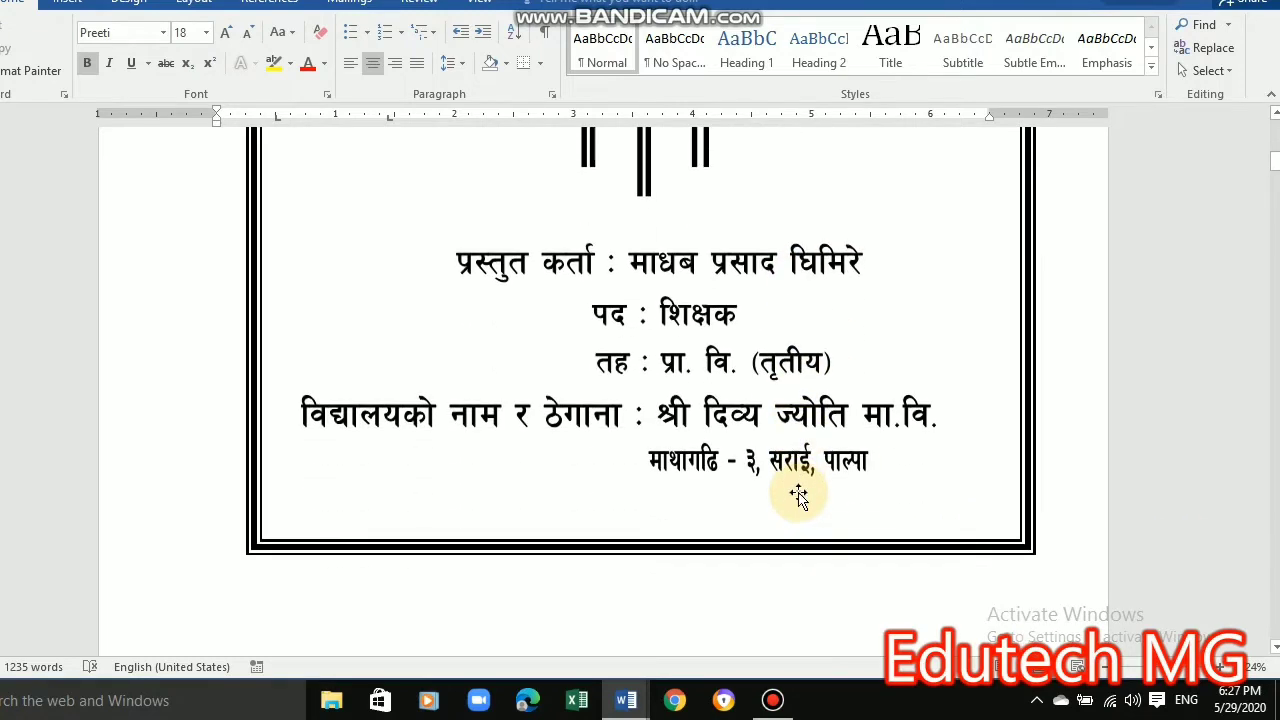
pyautogui.scroll(1, 771, 449)
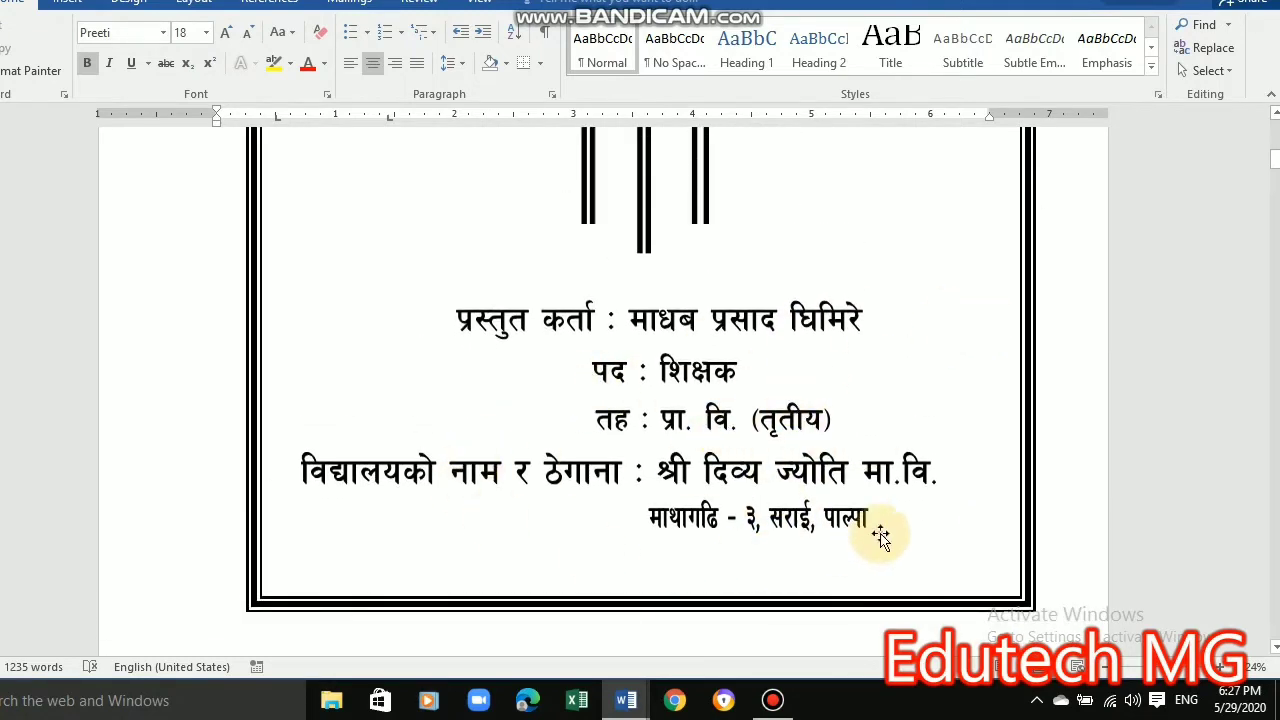
pyautogui.scroll(-1, 866, 540)
pyautogui.scroll(5, 886, 534)
pyautogui.scroll(3, 882, 534)
pyautogui.scroll(1, 882, 534)
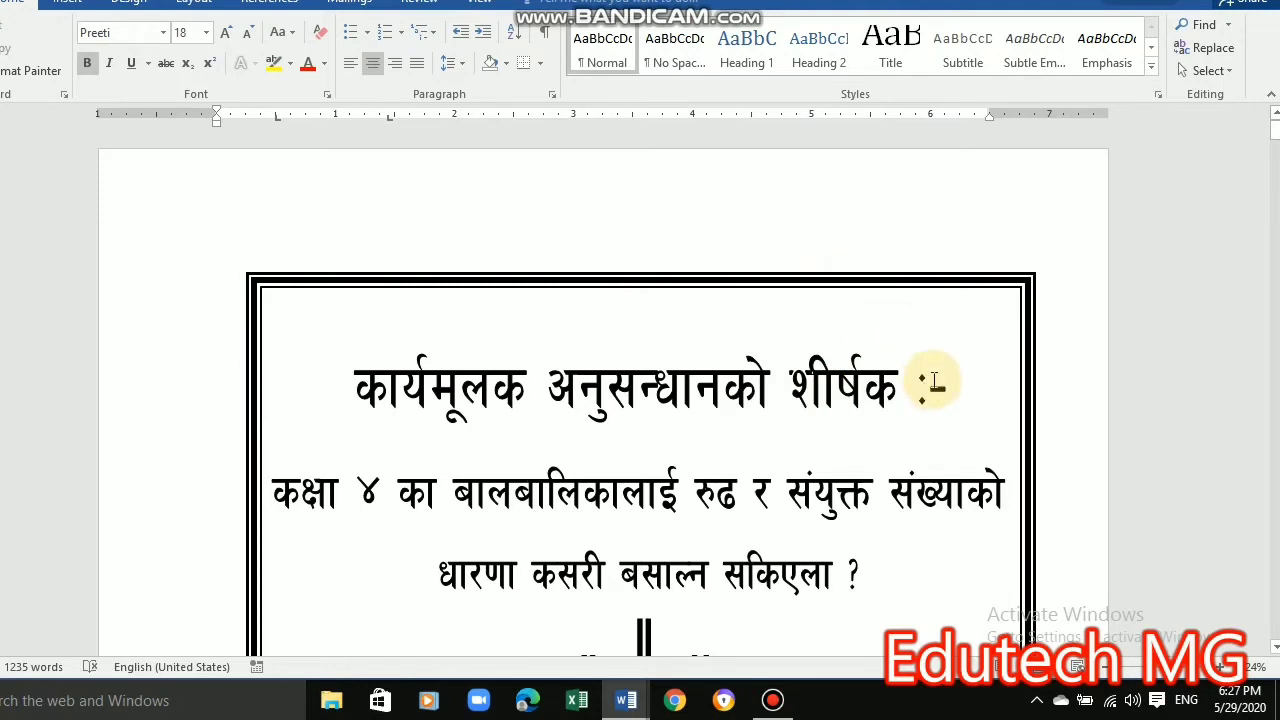
pyautogui.scroll(-1, 936, 375)
pyautogui.scroll(-3, 936, 373)
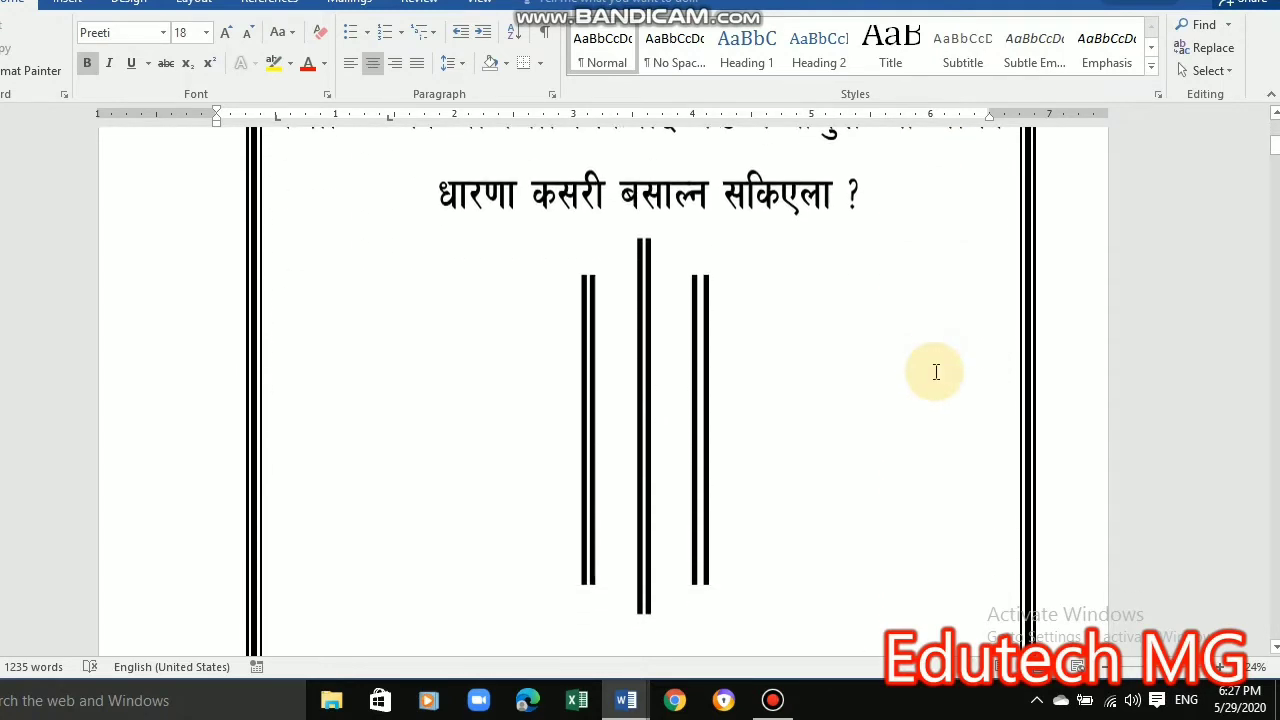
pyautogui.scroll(-2, 936, 372)
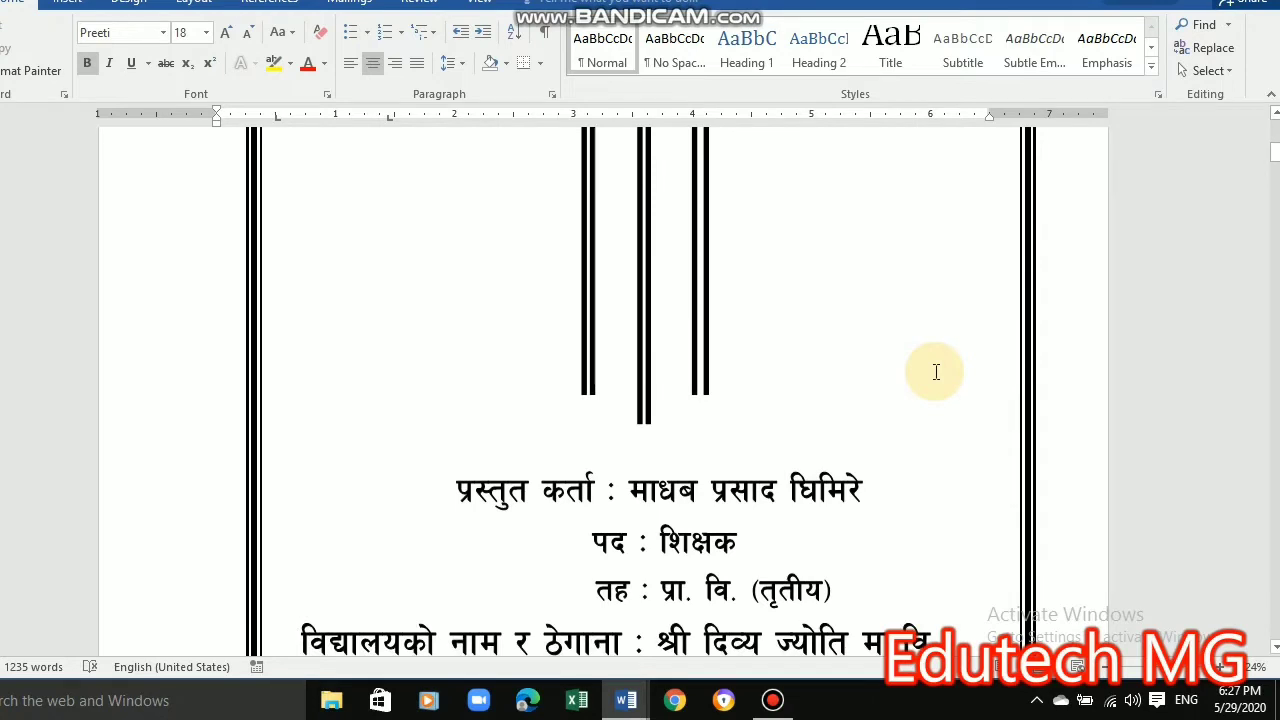
pyautogui.scroll(-2, 936, 372)
pyautogui.scroll(-4, 936, 372)
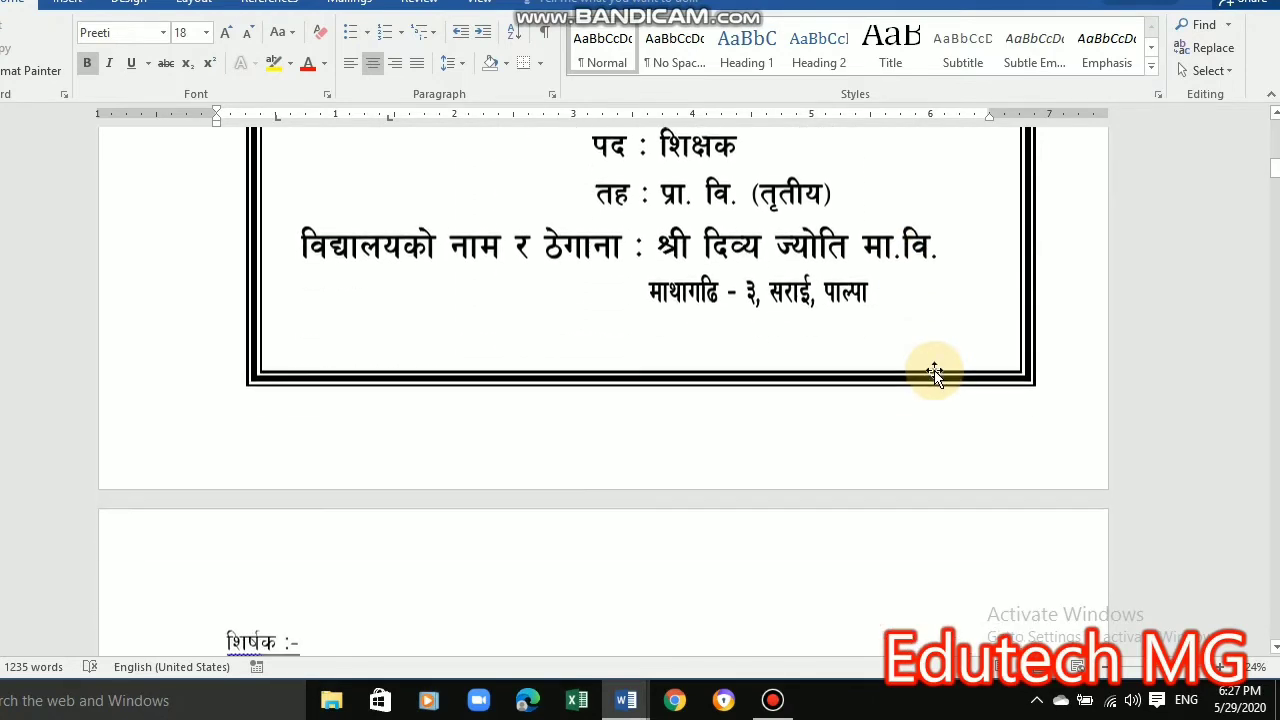
# Insert a blank page before the 'शिर्षक :-' heading on page 2.
pyautogui.click(148, 50)
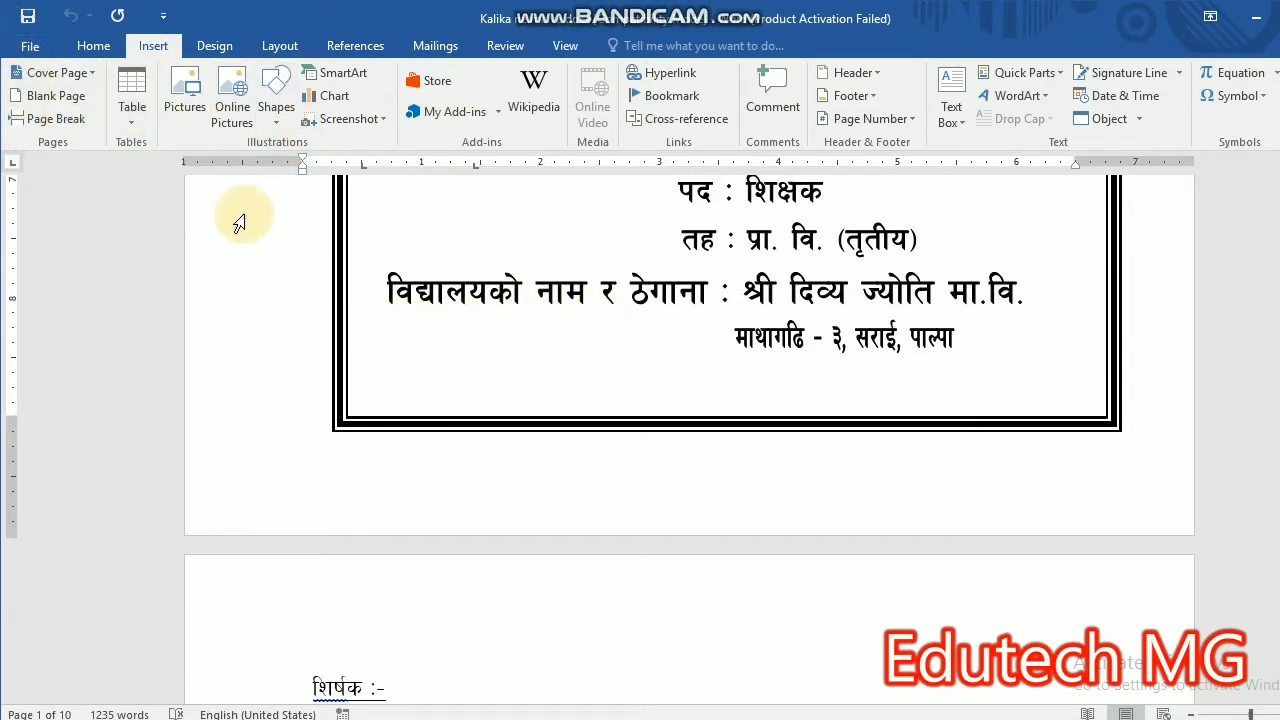
pyautogui.scroll(-5, 614, 466)
pyautogui.scroll(5, 614, 470)
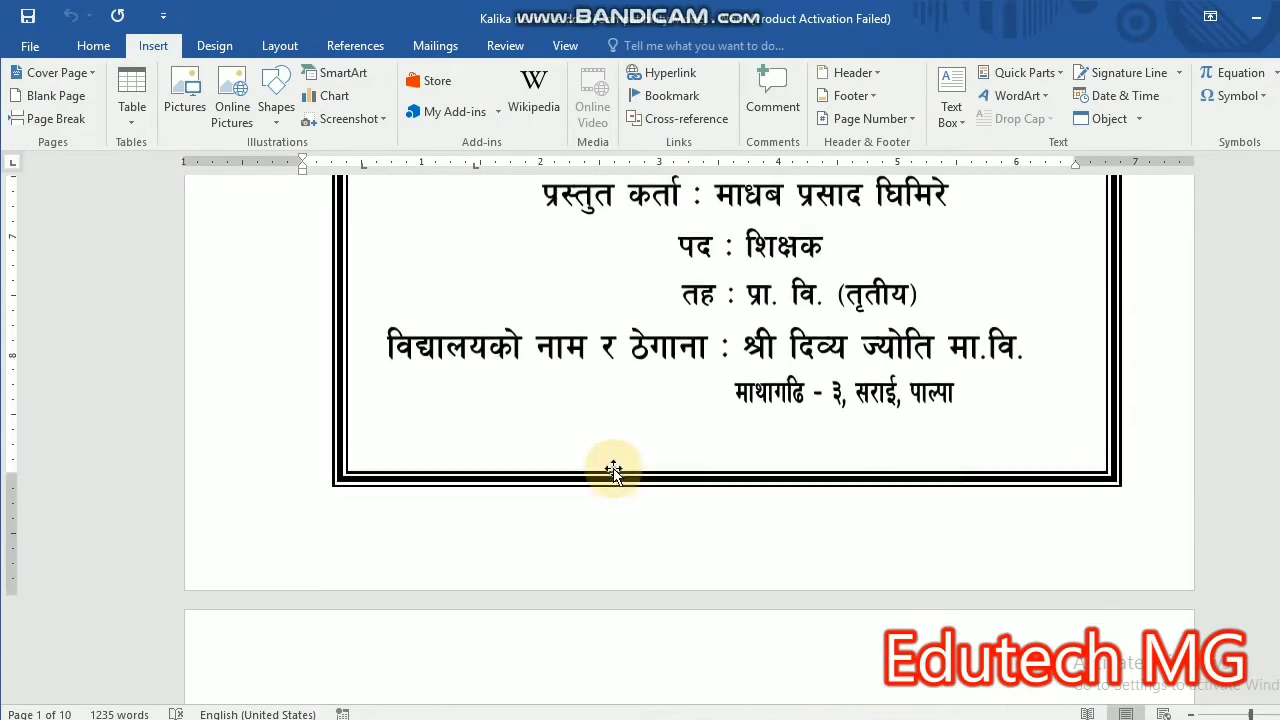
pyautogui.scroll(5, 614, 465)
pyautogui.scroll(5, 614, 462)
pyautogui.scroll(4, 616, 459)
pyautogui.scroll(-1, 616, 459)
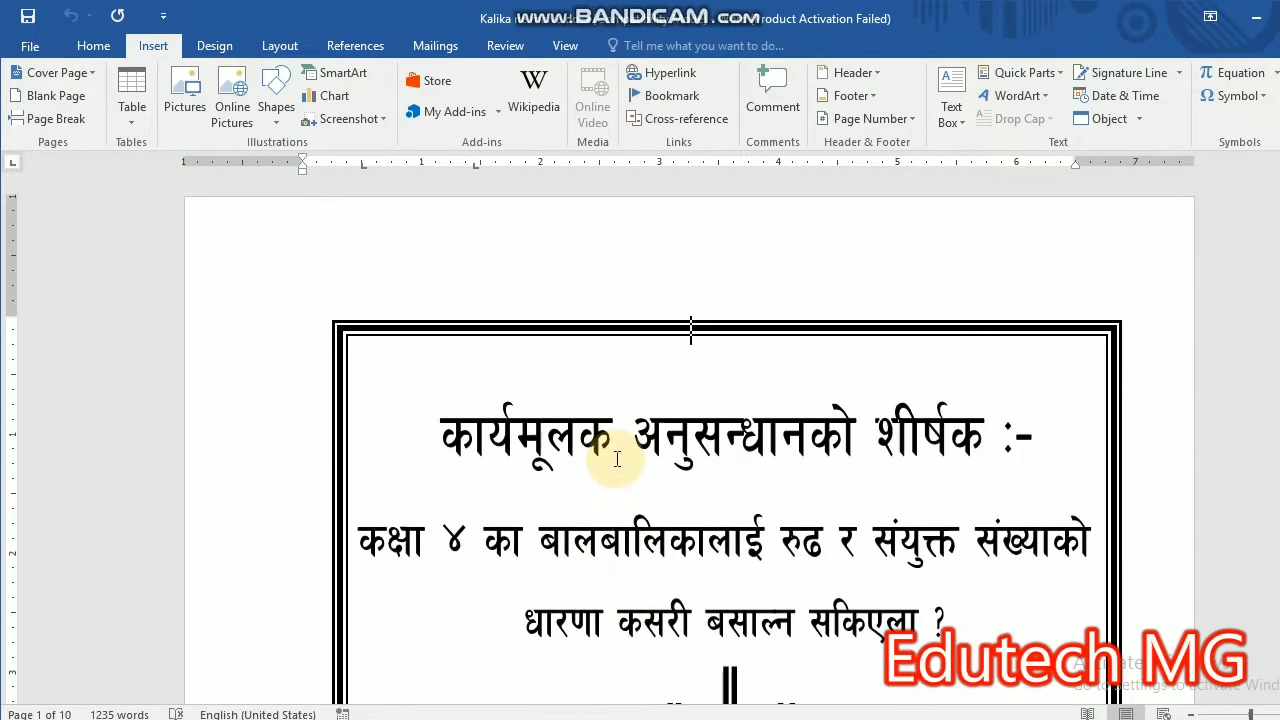
pyautogui.scroll(-4, 606, 457)
pyautogui.scroll(-7, 608, 457)
pyautogui.scroll(-7, 611, 449)
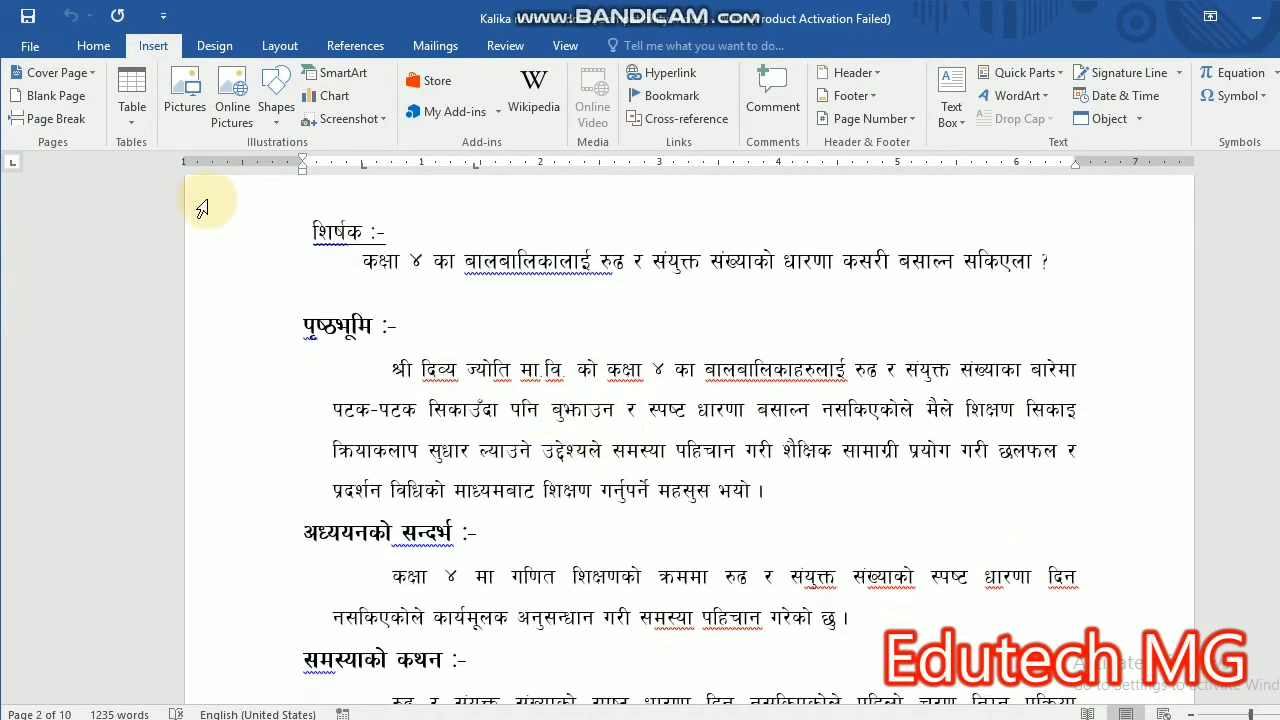
pyautogui.scroll(4, 586, 390)
pyautogui.scroll(2, 586, 390)
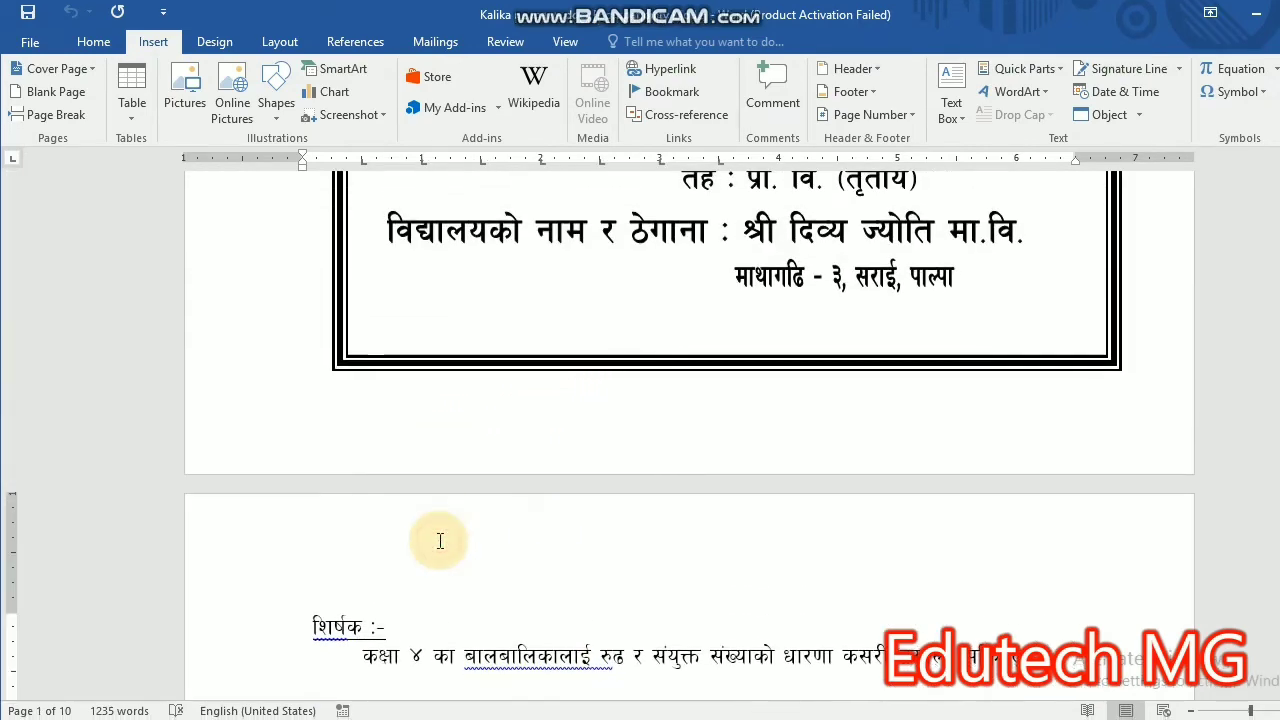
pyautogui.click(371, 550)
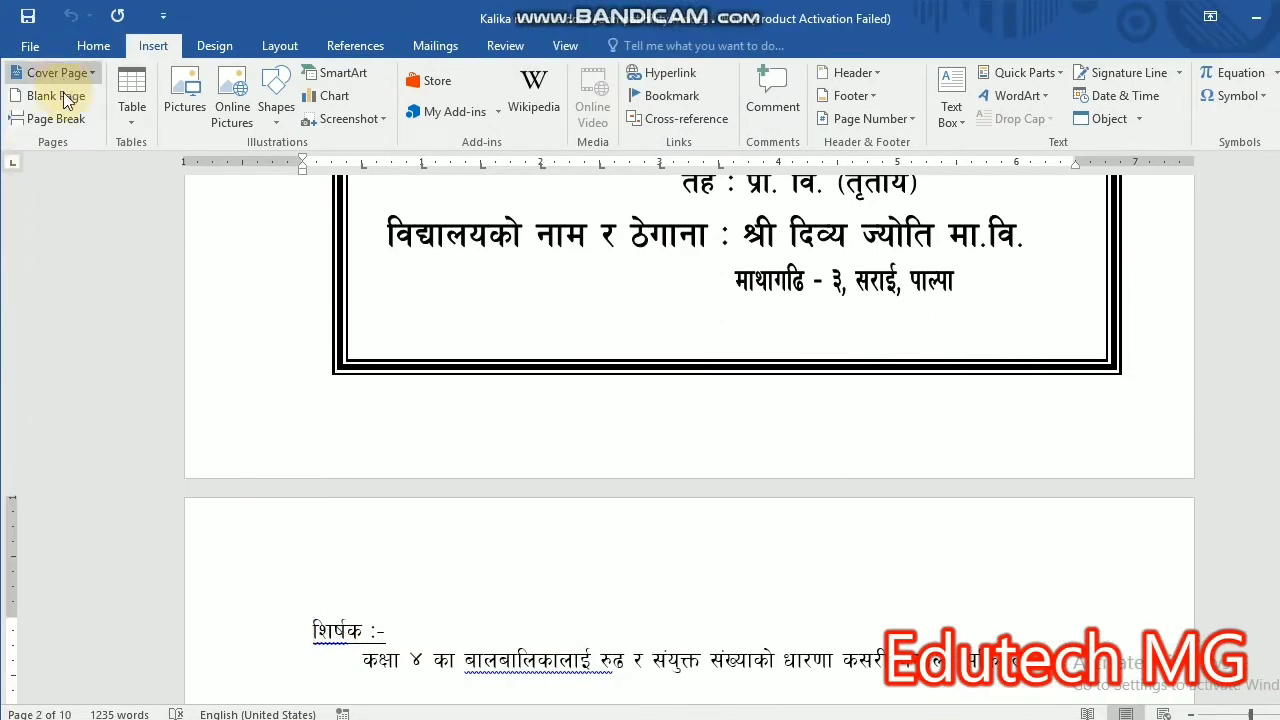
pyautogui.click(63, 95)
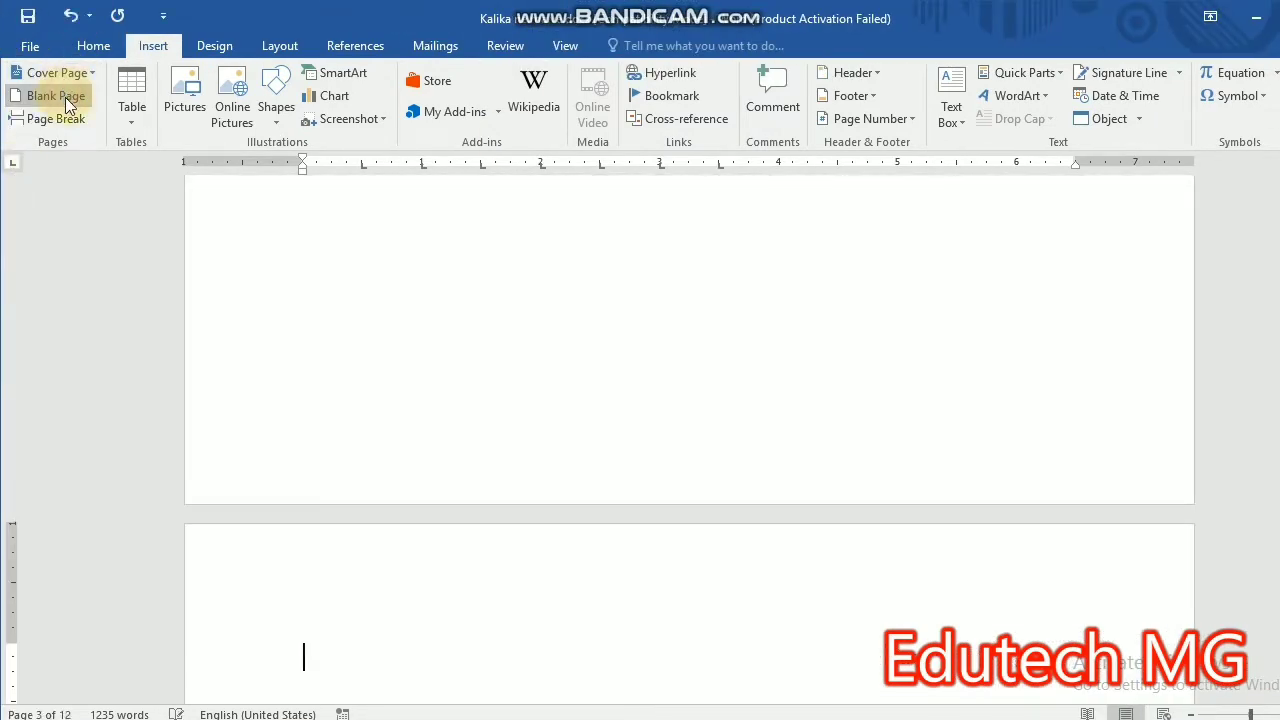
pyautogui.scroll(2, 585, 487)
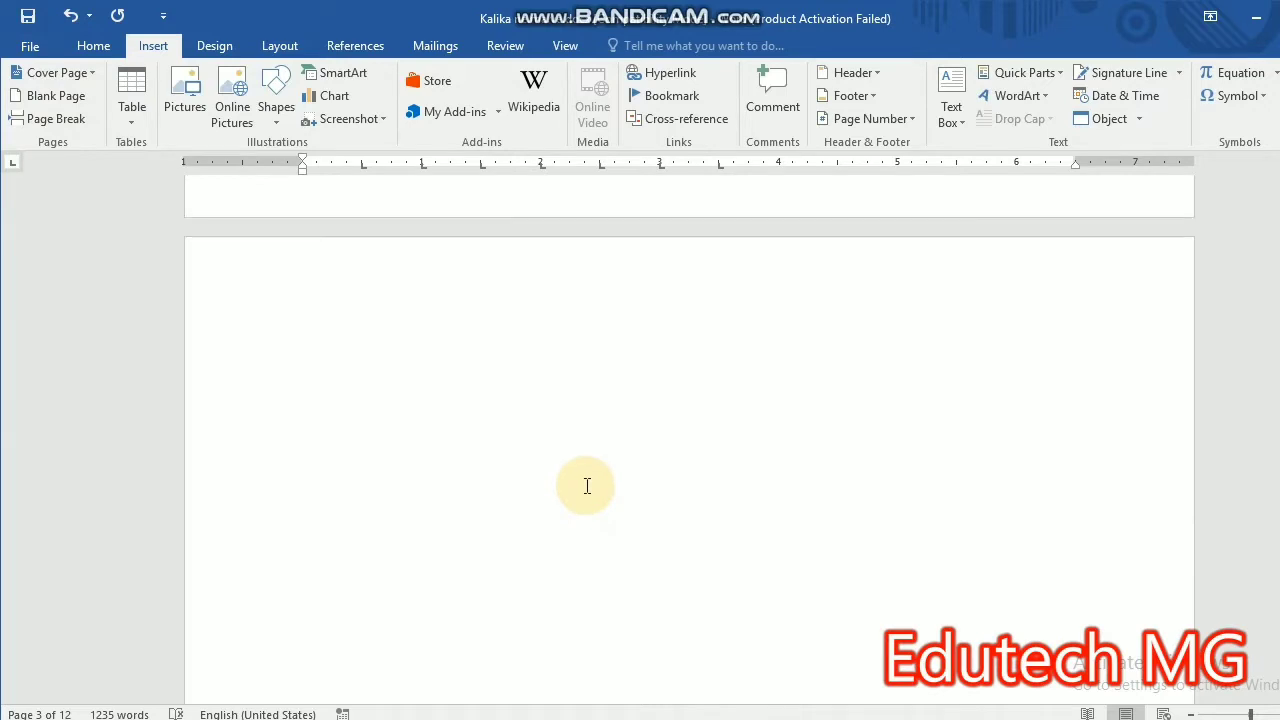
pyautogui.scroll(10, 585, 487)
pyautogui.scroll(1, 582, 489)
pyautogui.scroll(3, 579, 491)
pyautogui.scroll(2, 579, 491)
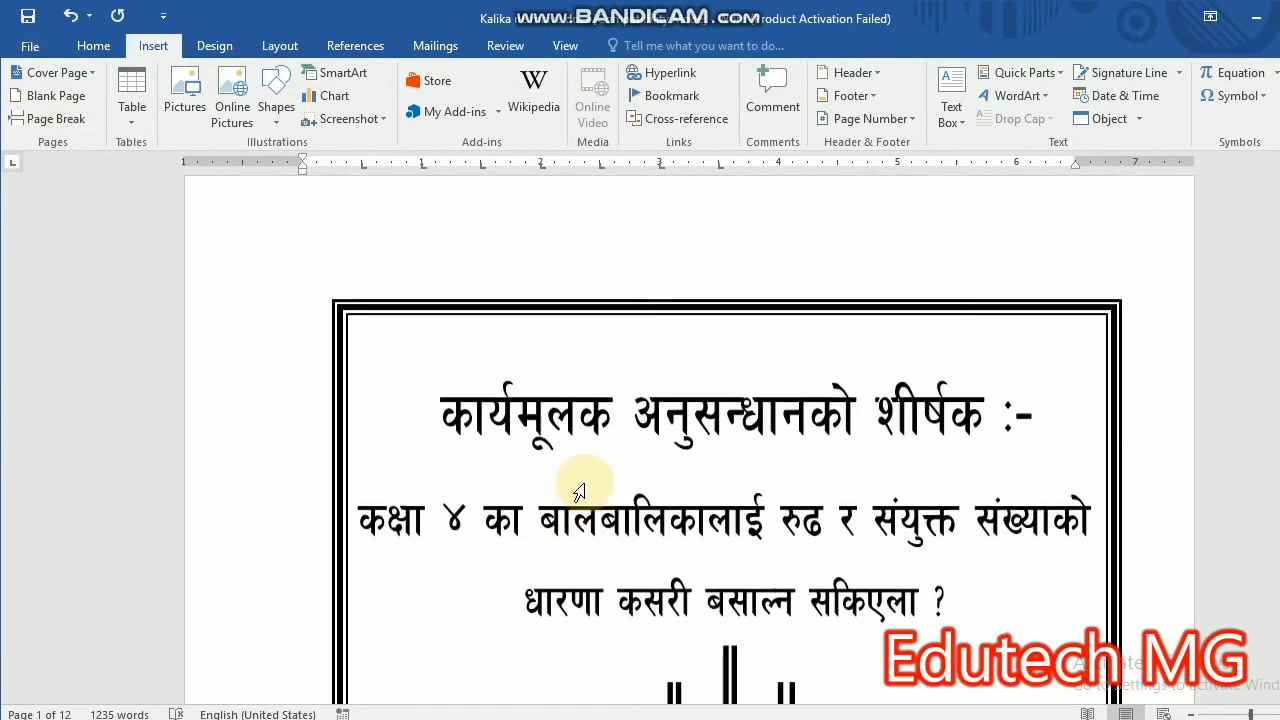
pyautogui.scroll(-3, 579, 491)
pyautogui.scroll(-4, 579, 491)
pyautogui.scroll(-4, 579, 491)
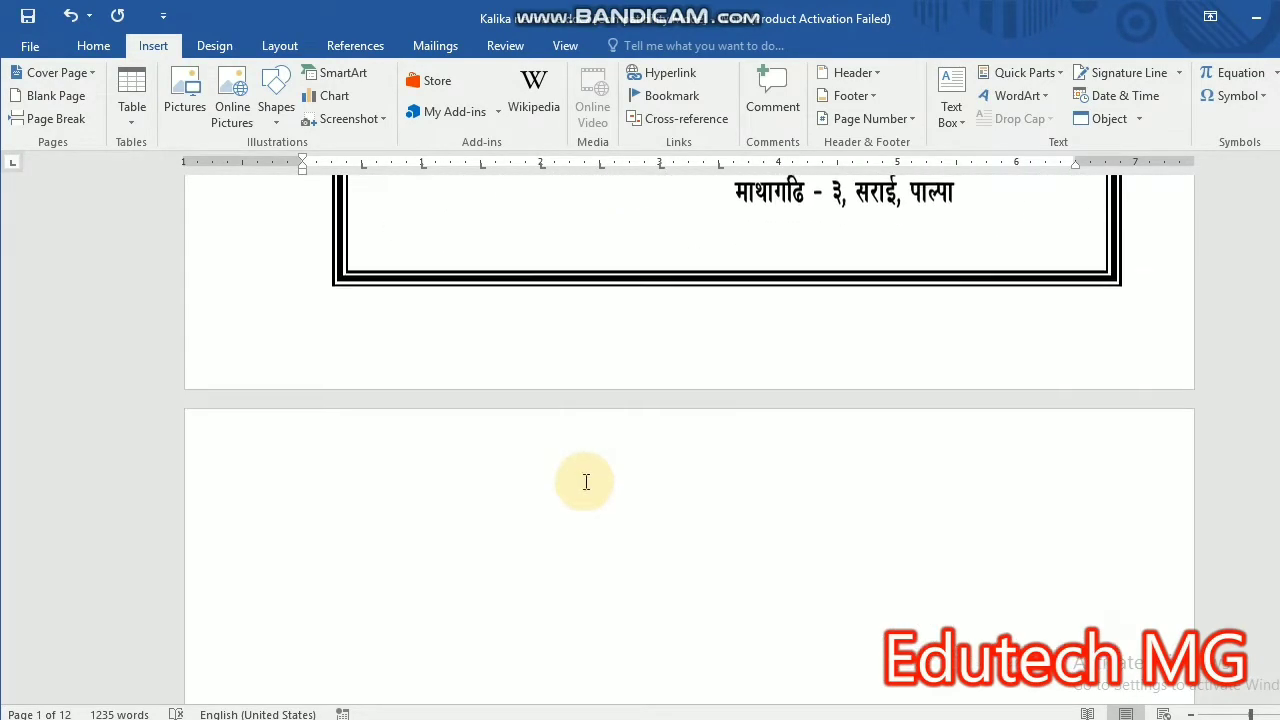
pyautogui.scroll(-3, 585, 481)
pyautogui.scroll(-2, 585, 481)
pyautogui.scroll(-3, 585, 481)
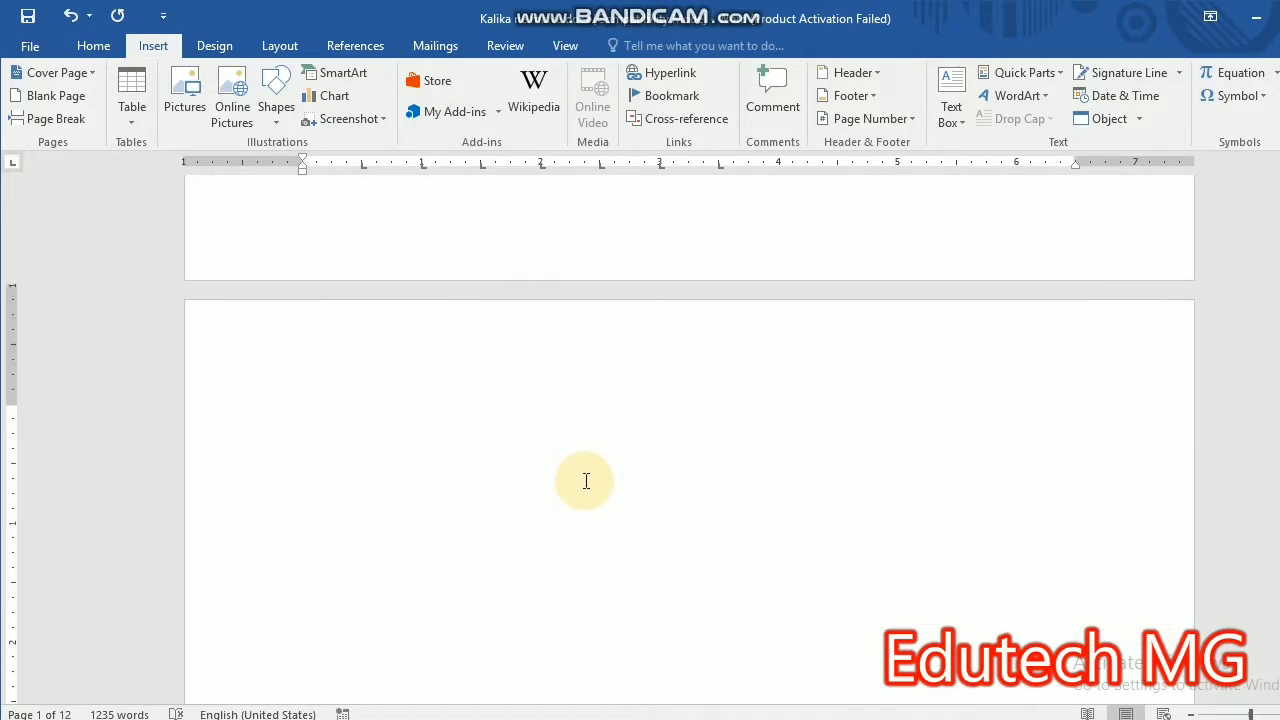
pyautogui.scroll(-1, 586, 481)
pyautogui.scroll(-2, 586, 481)
pyautogui.scroll(-8, 586, 481)
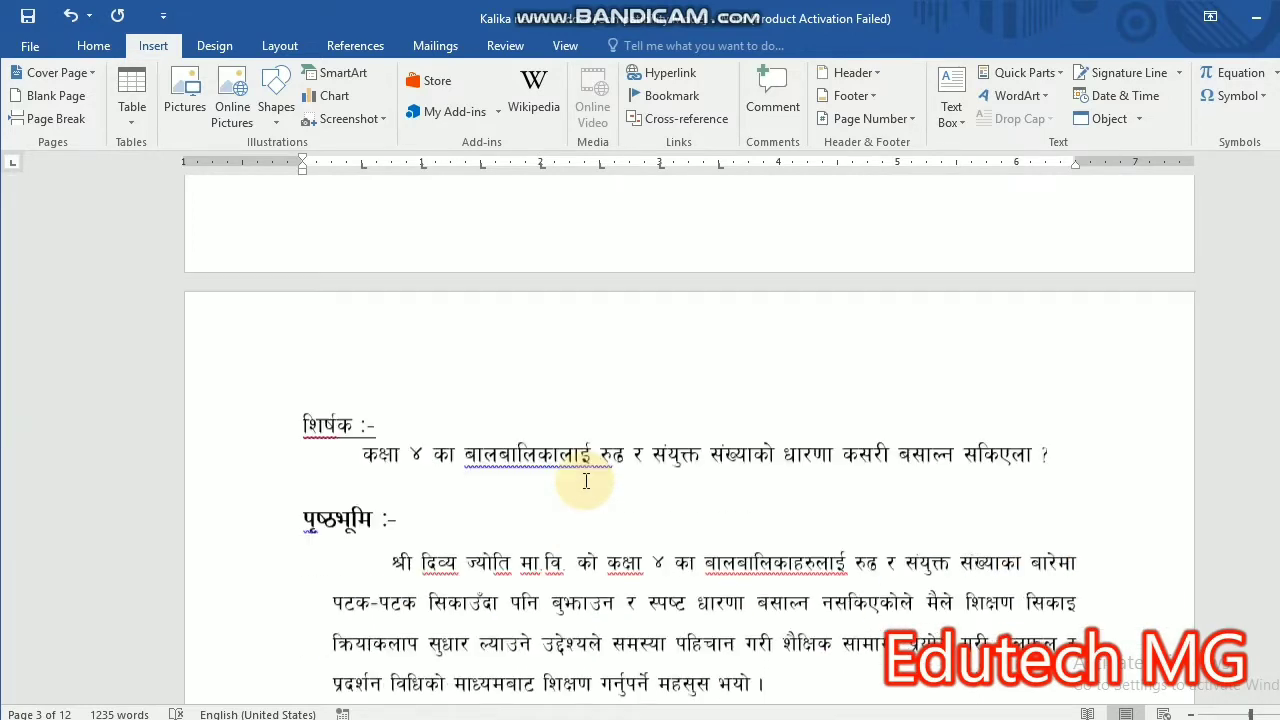
pyautogui.scroll(3, 586, 481)
pyautogui.scroll(5, 586, 481)
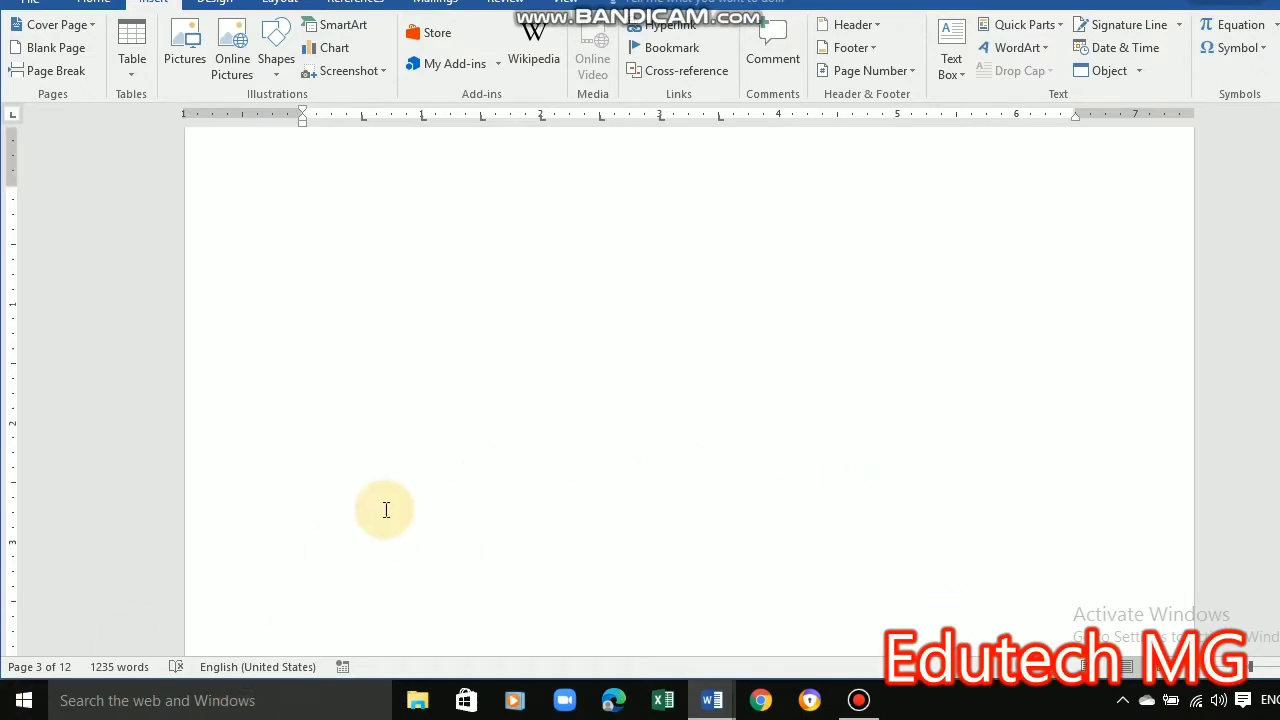
pyautogui.scroll(4, 389, 505)
pyautogui.scroll(4, 391, 502)
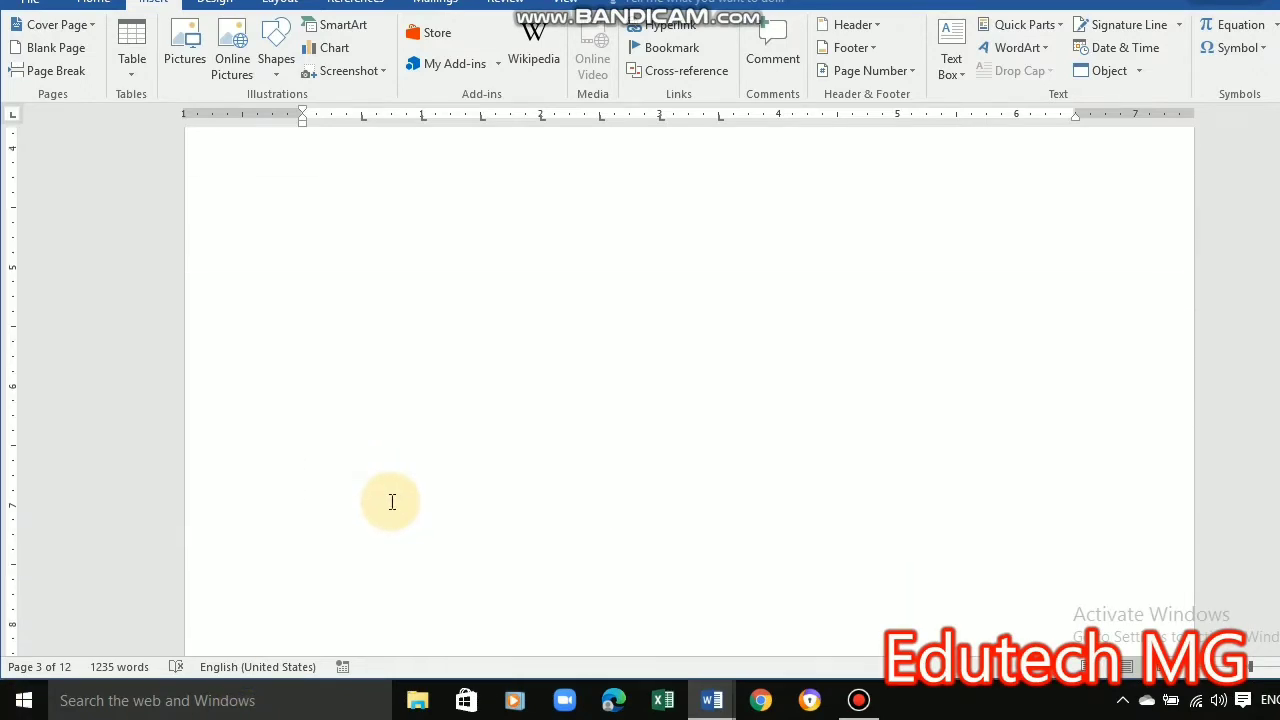
pyautogui.scroll(-10, 392, 501)
pyautogui.scroll(-4, 392, 503)
pyautogui.scroll(-4, 392, 503)
pyautogui.scroll(-5, 392, 503)
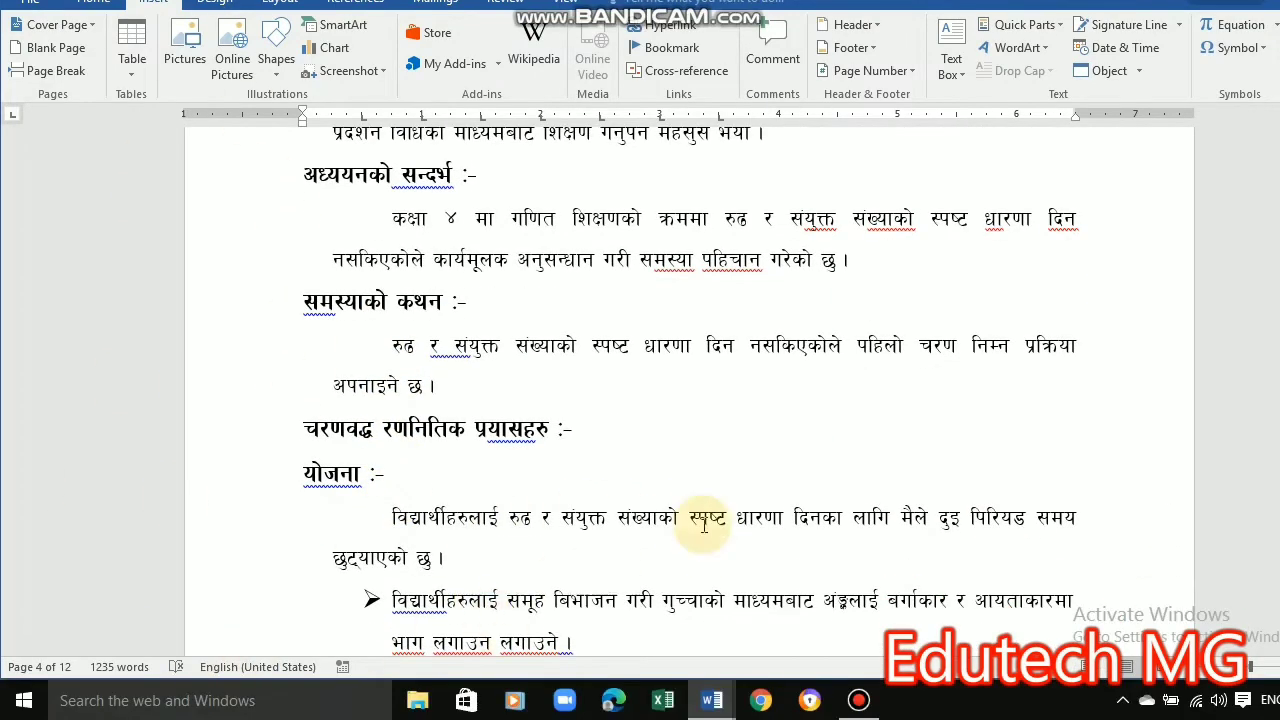
pyautogui.click(393, 516)
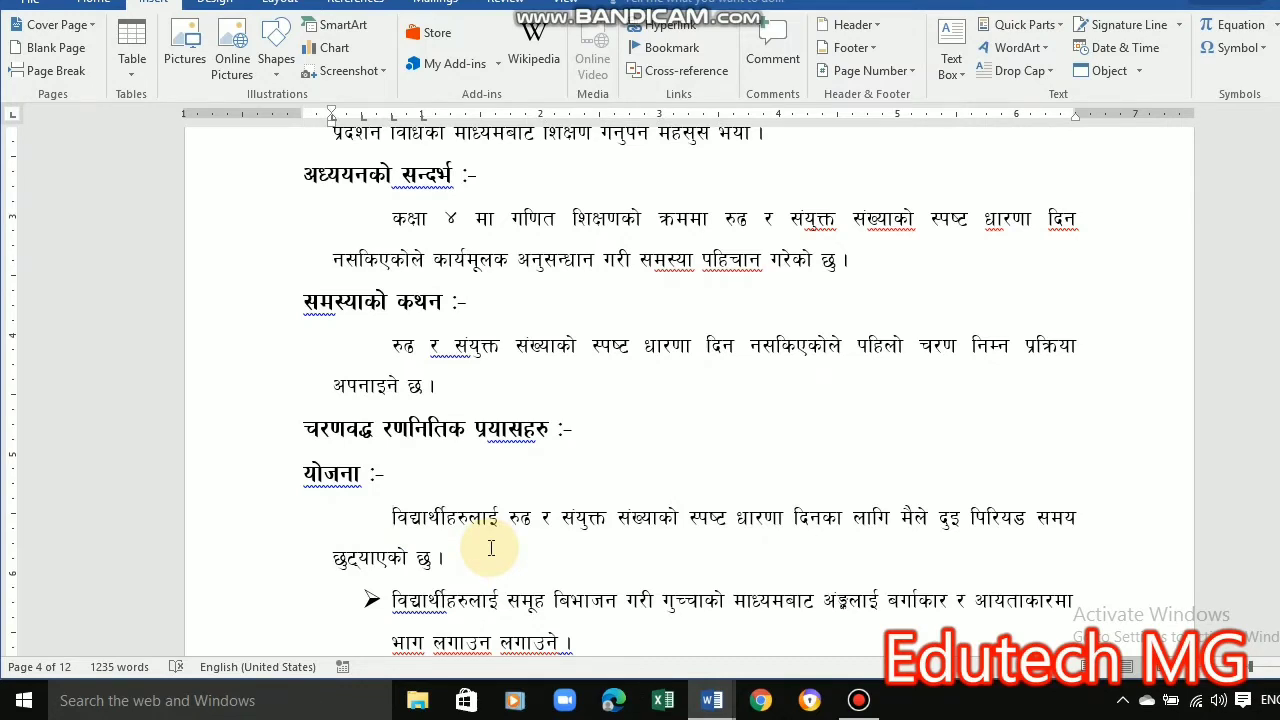
pyautogui.press('Return')
pyautogui.press('Return')
pyautogui.press('Return')
pyautogui.press('BackSpace')
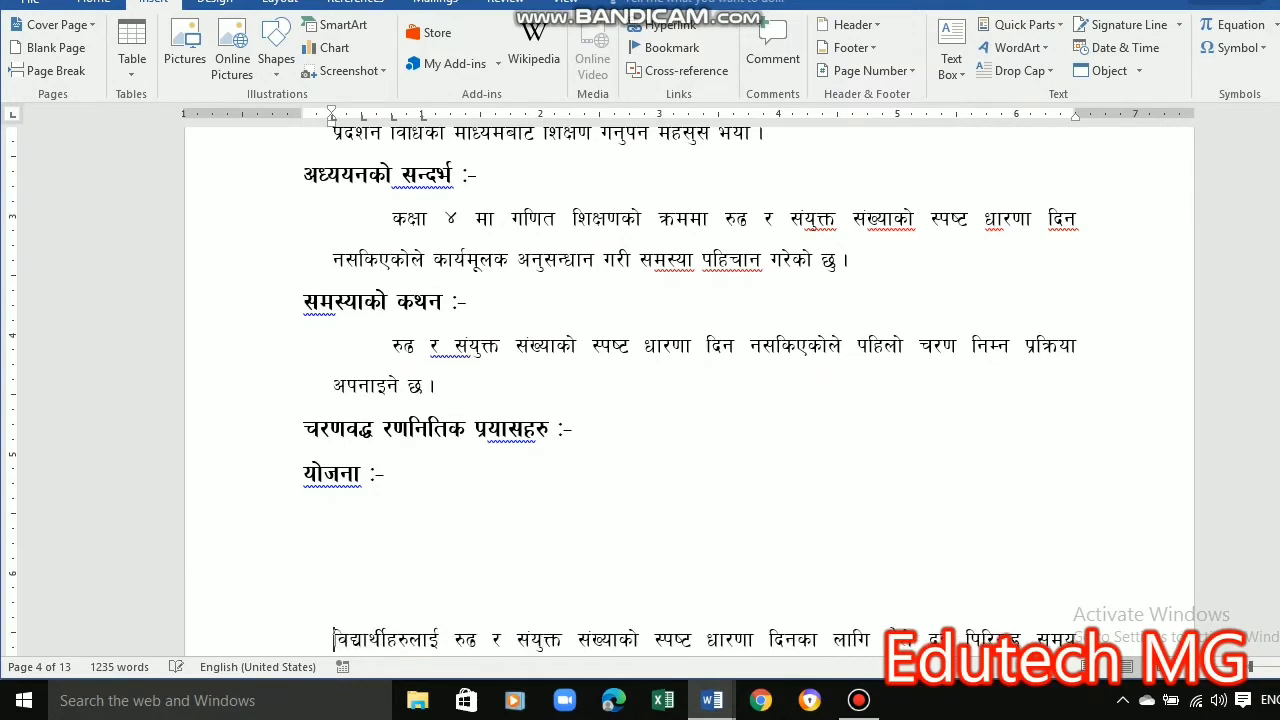
pyautogui.press('BackSpace')
pyautogui.press('BackSpace')
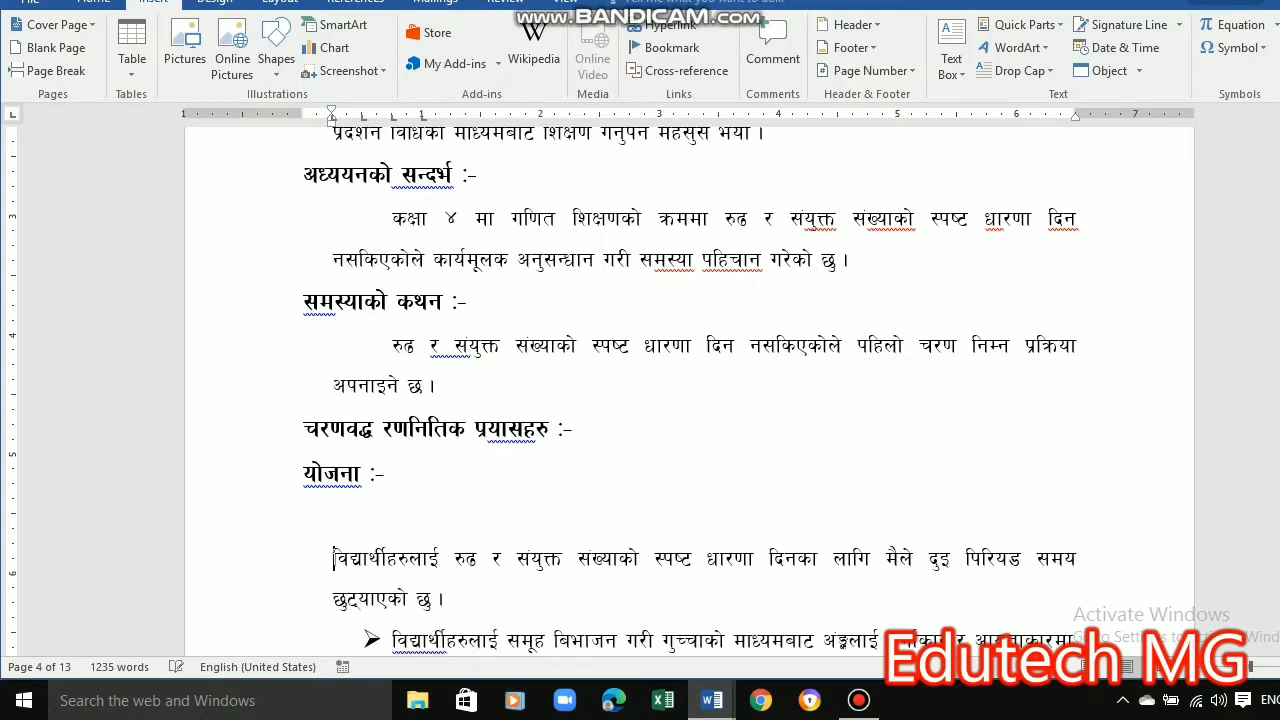
pyautogui.press('BackSpace')
pyautogui.press('BackSpace')
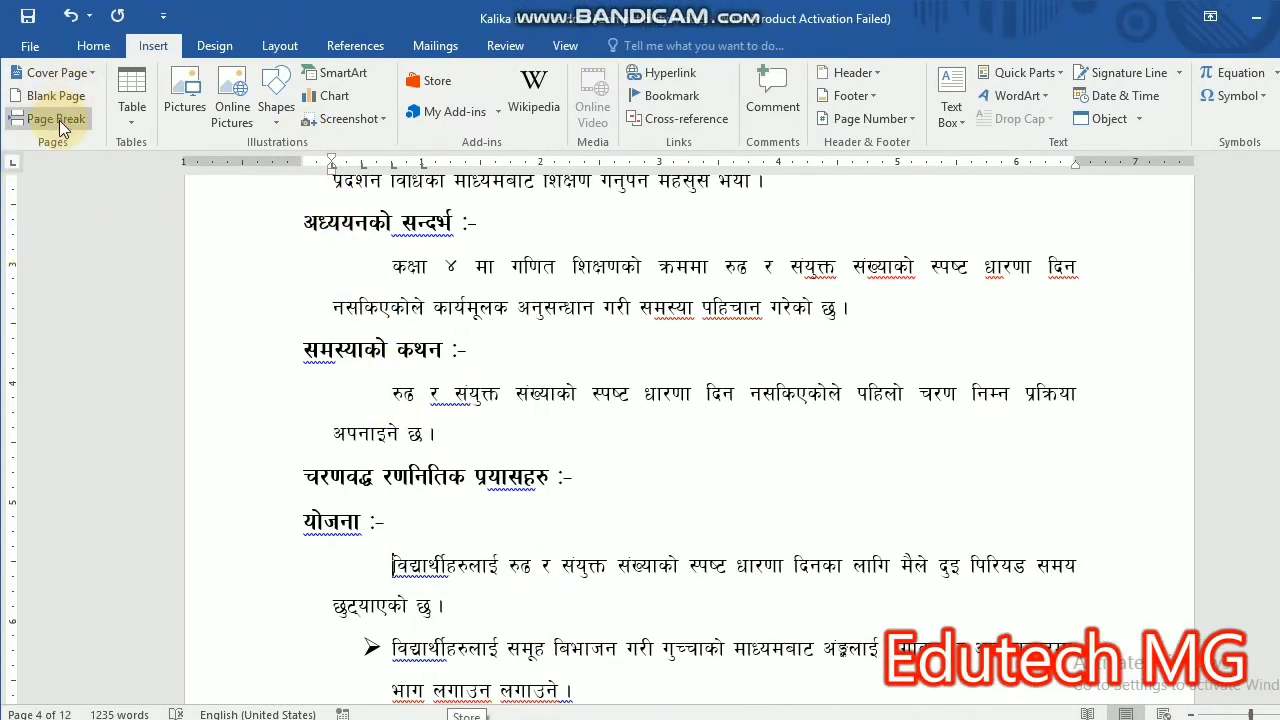
# Move the विद्यार्थीहरुलाई paragraph onto a new page and check the result.
pyautogui.click(59, 120)
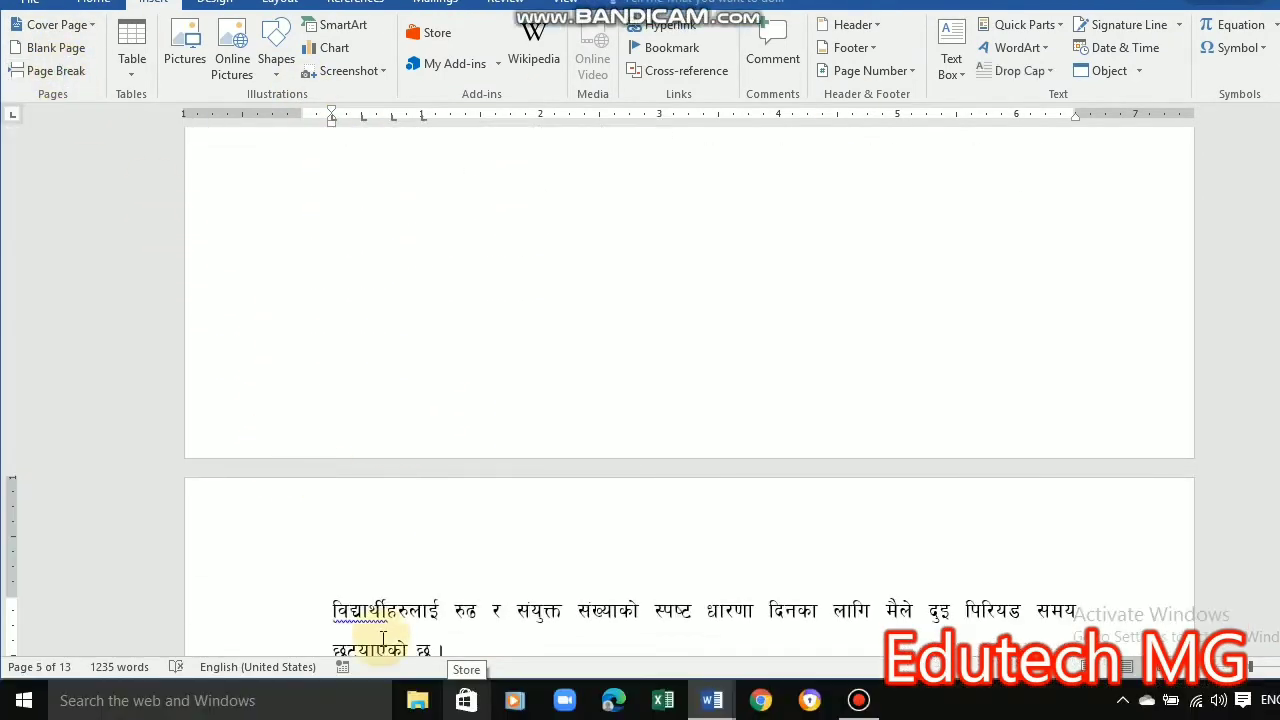
pyautogui.scroll(5, 386, 600)
pyautogui.scroll(3, 383, 465)
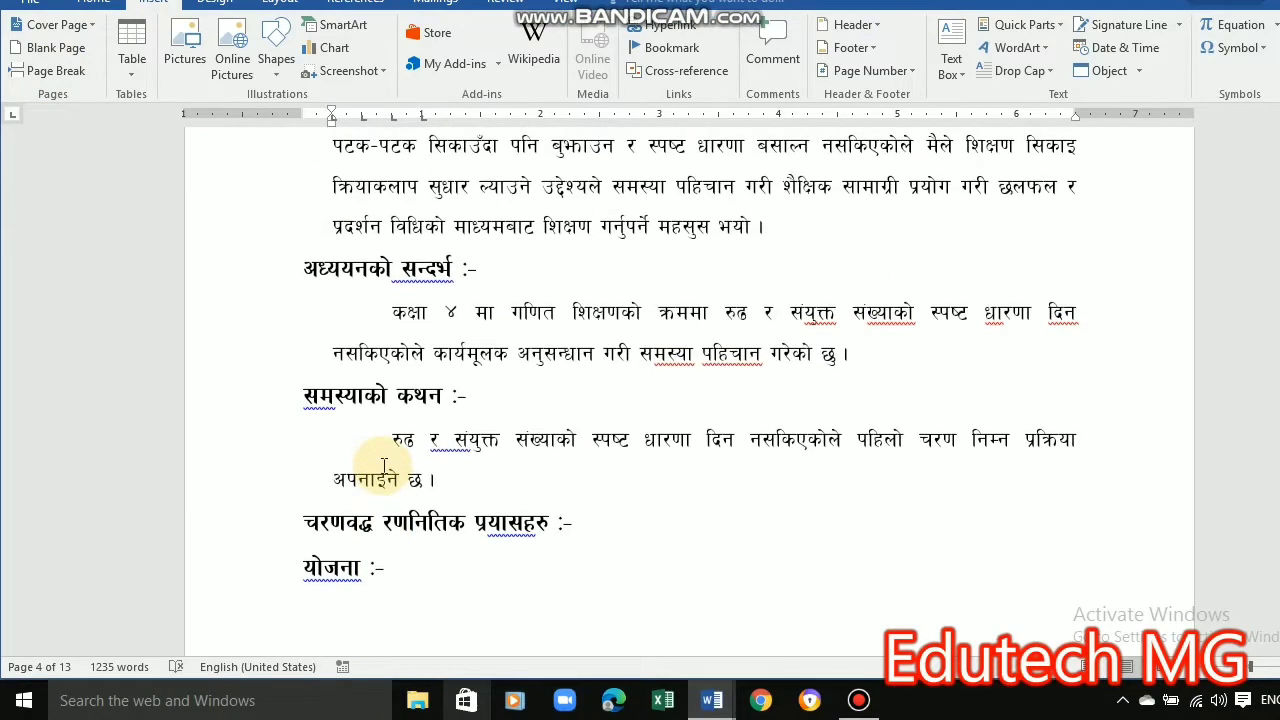
pyautogui.scroll(-3, 383, 465)
pyautogui.scroll(-3, 383, 465)
pyautogui.scroll(-4, 382, 465)
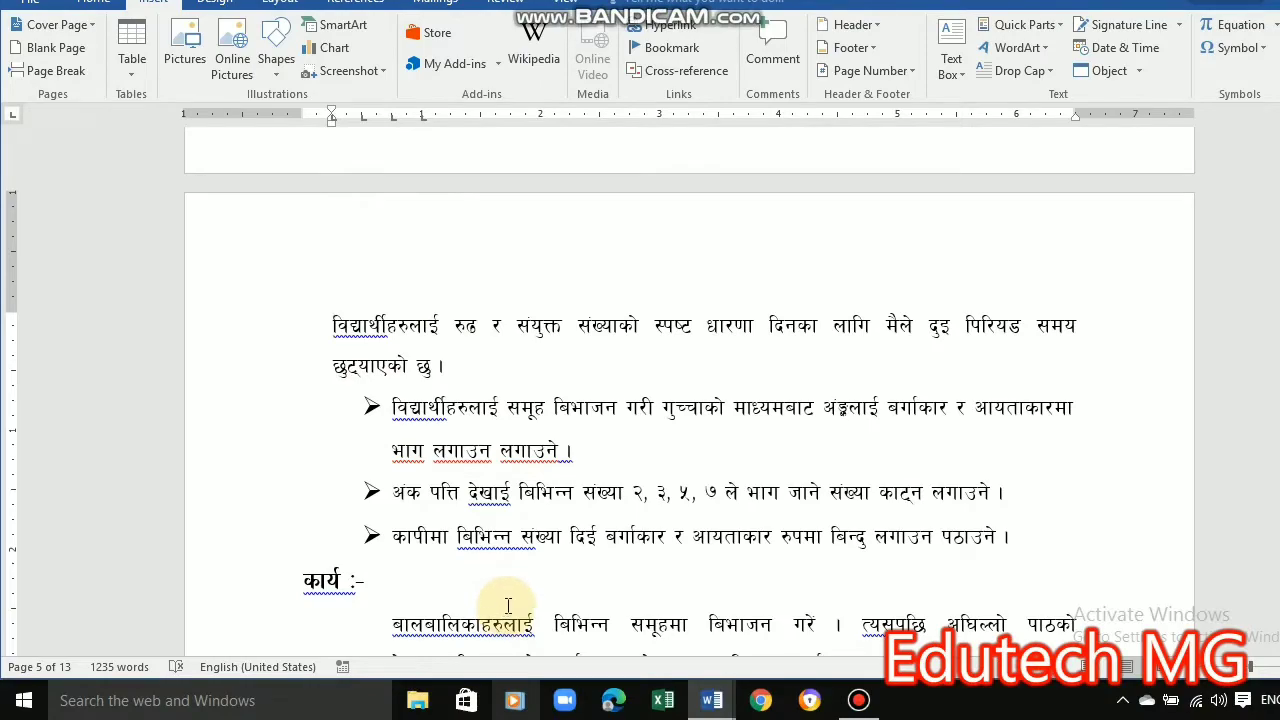
pyautogui.scroll(-3, 428, 385)
pyautogui.scroll(-2, 430, 390)
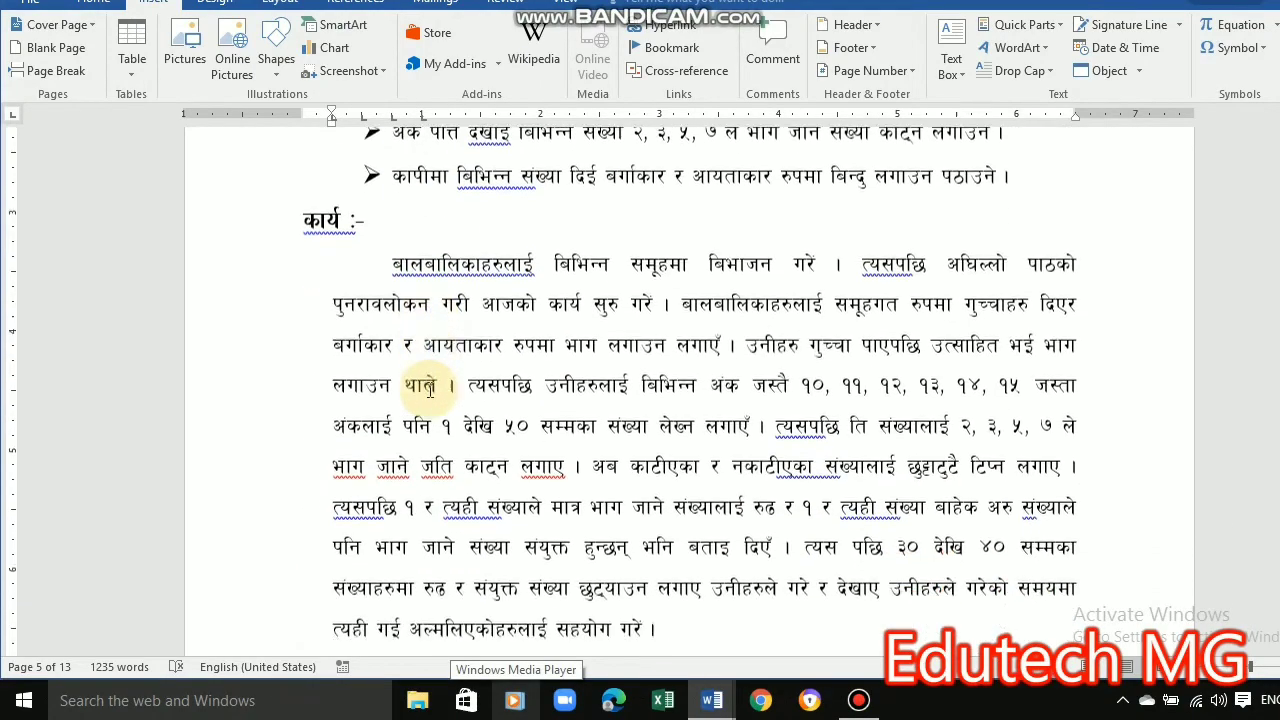
pyautogui.scroll(-4, 430, 388)
pyautogui.scroll(6, 430, 388)
pyautogui.scroll(5, 430, 388)
pyautogui.scroll(2, 430, 388)
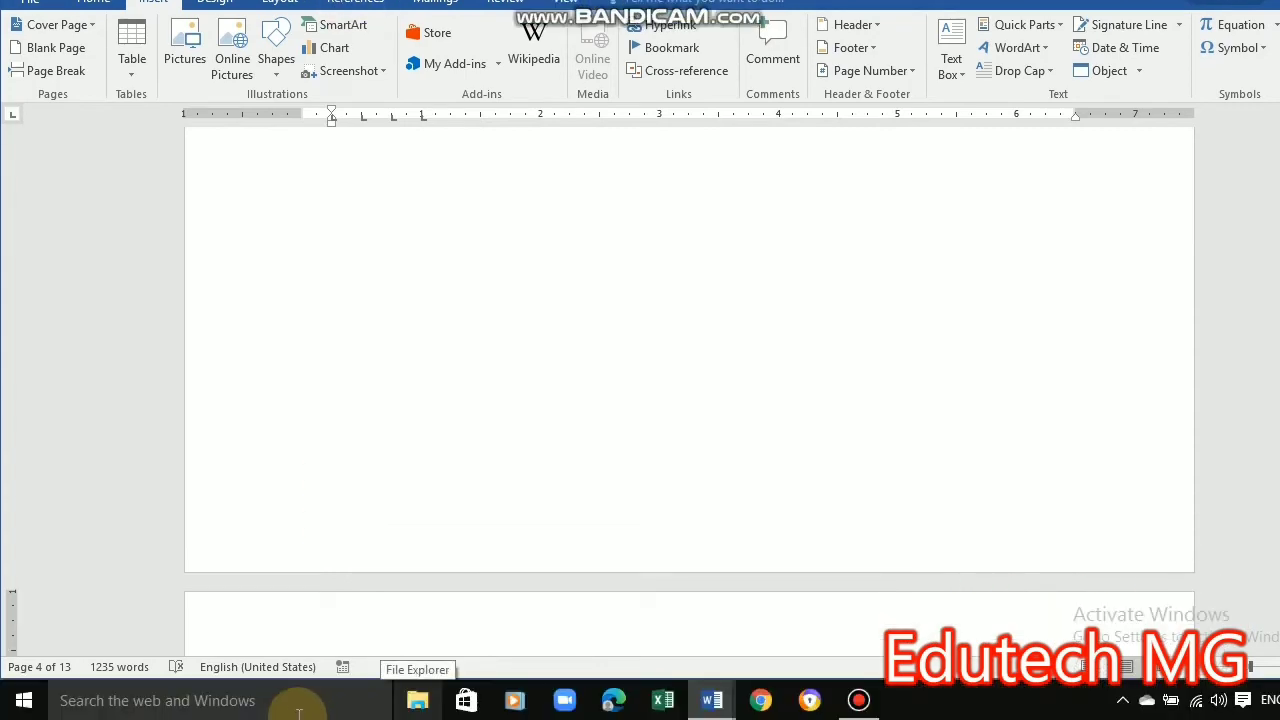
# Scroll back up to the empty page following the bordered cover page.
pyautogui.scroll(-4, 299, 712)
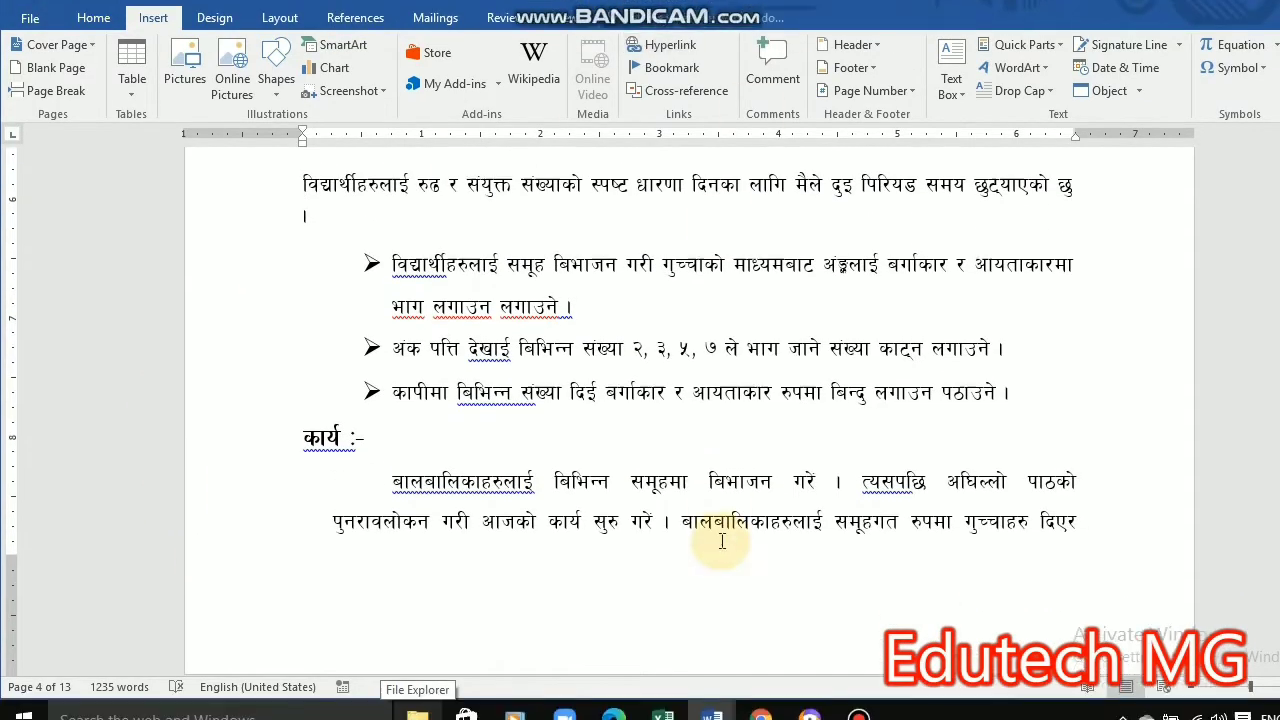
pyautogui.scroll(1, 728, 534)
pyautogui.scroll(3, 728, 534)
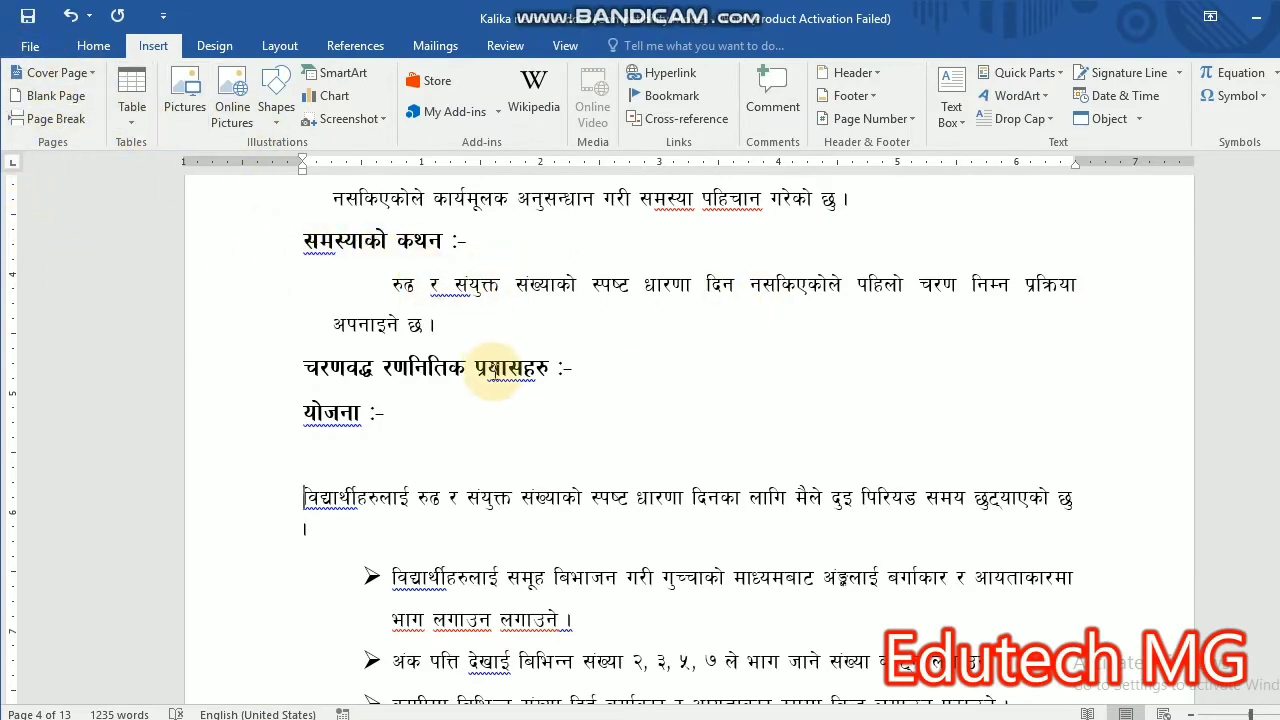
pyautogui.scroll(-3, 497, 357)
pyautogui.scroll(-5, 500, 352)
pyautogui.scroll(-5, 508, 360)
pyautogui.scroll(-5, 520, 390)
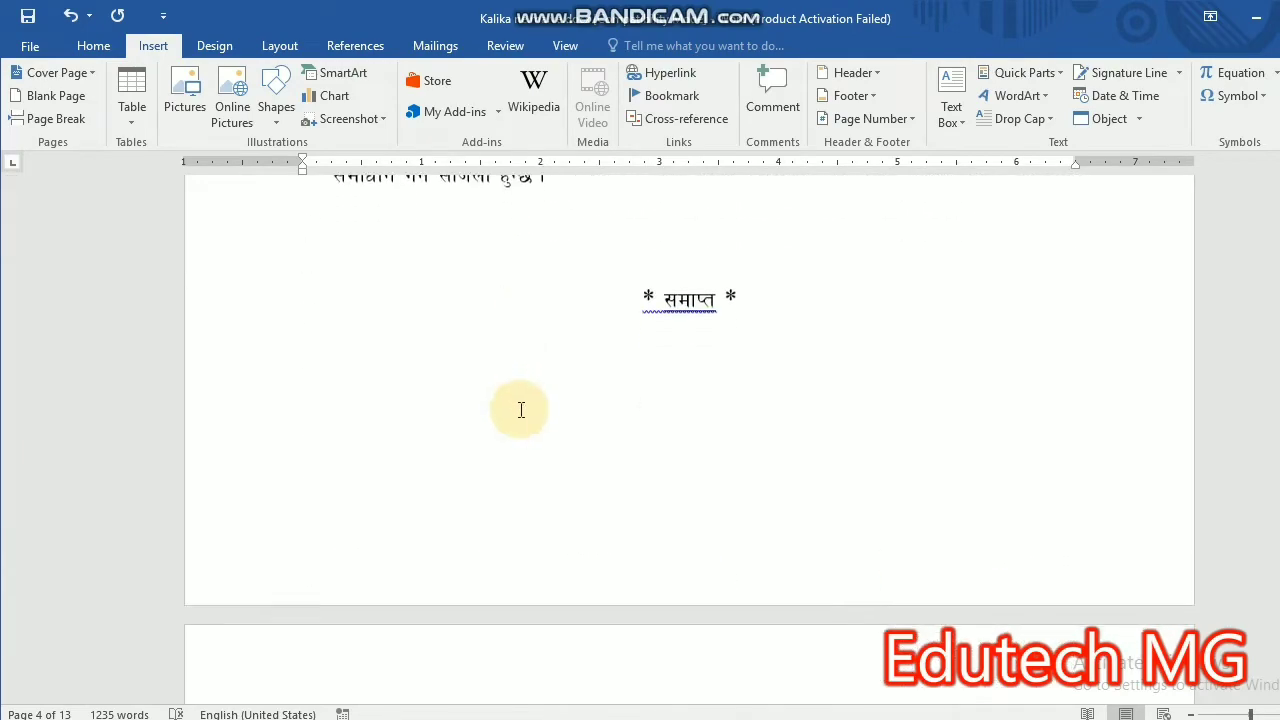
pyautogui.scroll(-5, 520, 410)
pyautogui.scroll(-5, 519, 412)
pyautogui.scroll(-5, 514, 414)
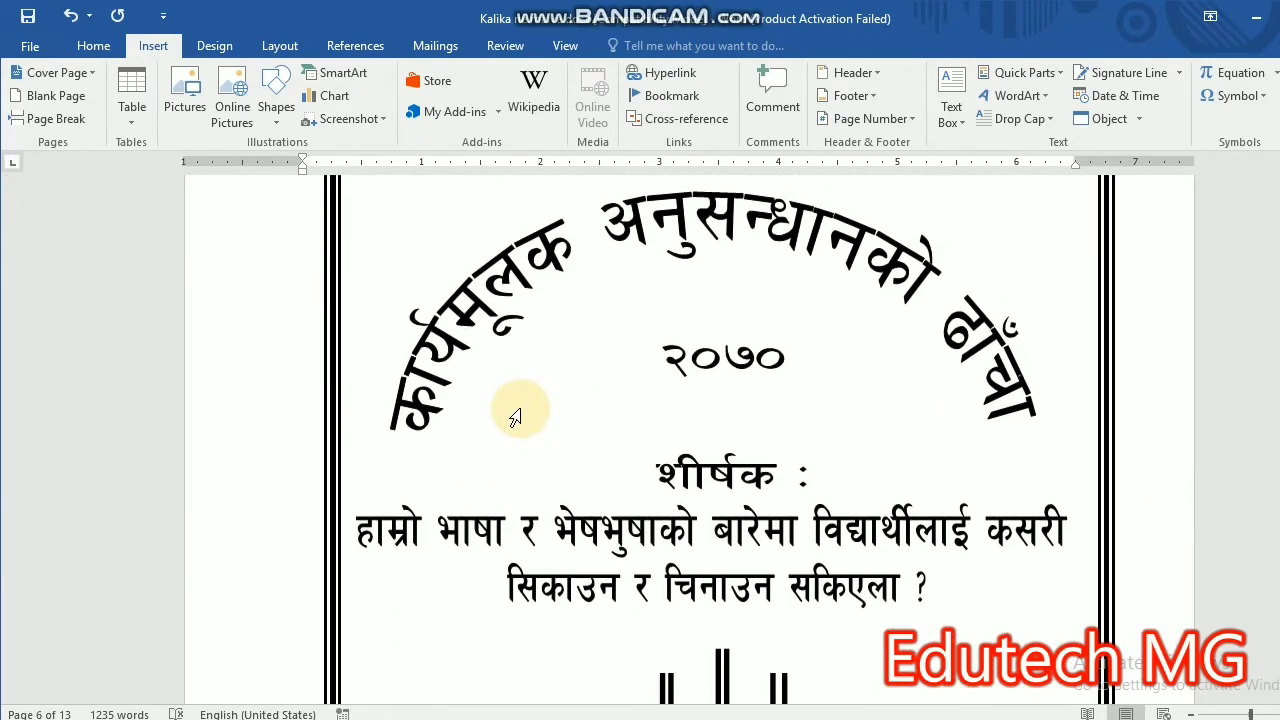
pyautogui.scroll(1, 514, 414)
pyautogui.scroll(2, 514, 410)
pyautogui.scroll(5, 518, 405)
pyautogui.scroll(5, 522, 403)
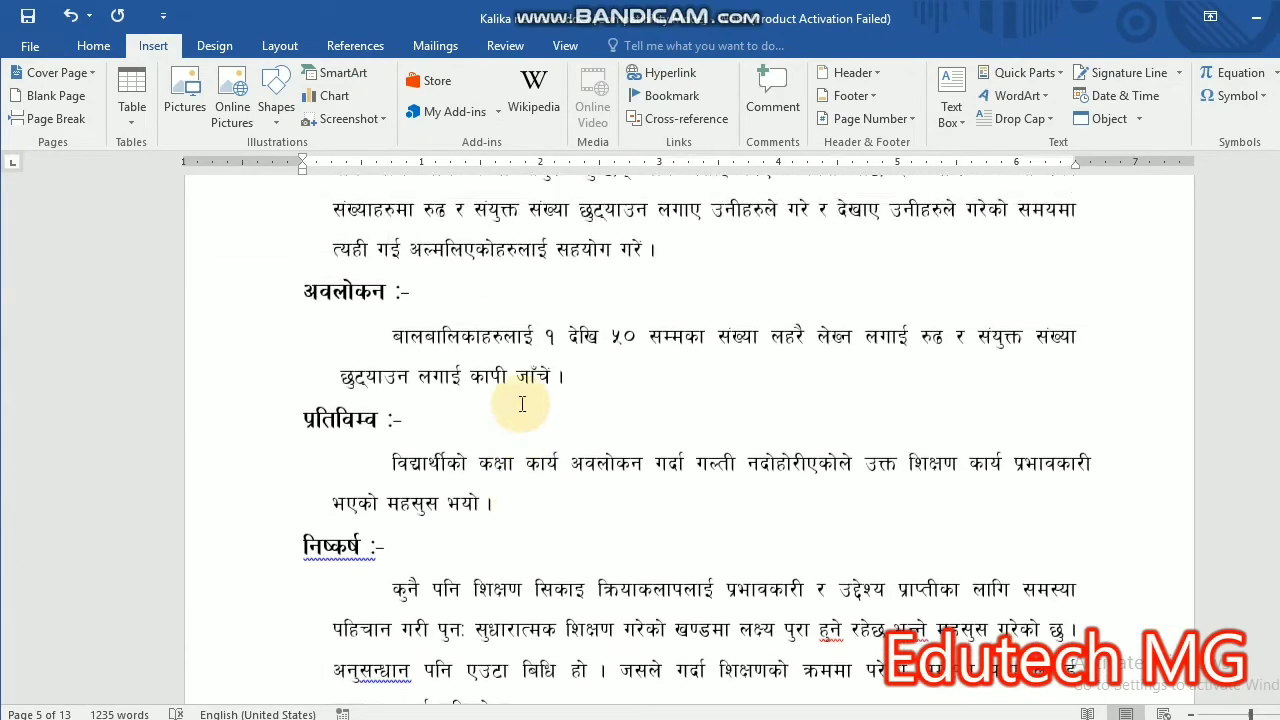
pyautogui.scroll(5, 520, 405)
pyautogui.scroll(5, 520, 404)
pyautogui.scroll(5, 520, 402)
pyautogui.scroll(5, 520, 403)
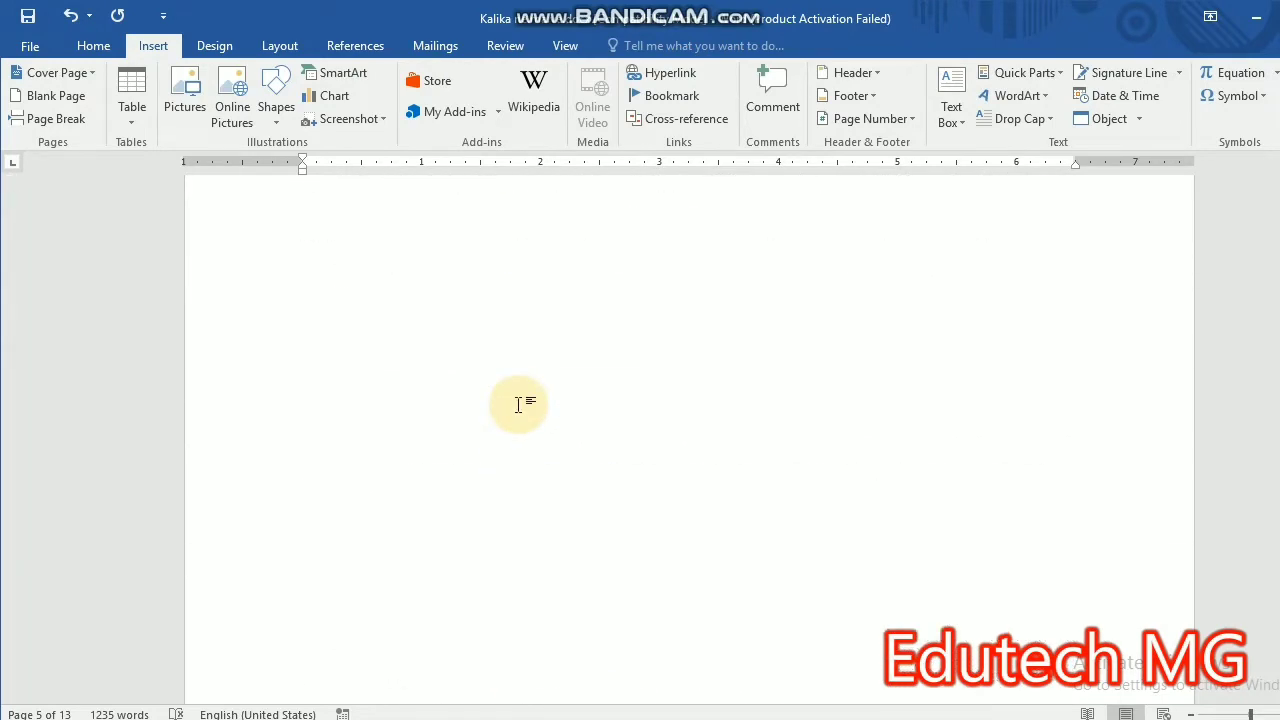
pyautogui.scroll(5, 470, 455)
pyautogui.scroll(5, 474, 452)
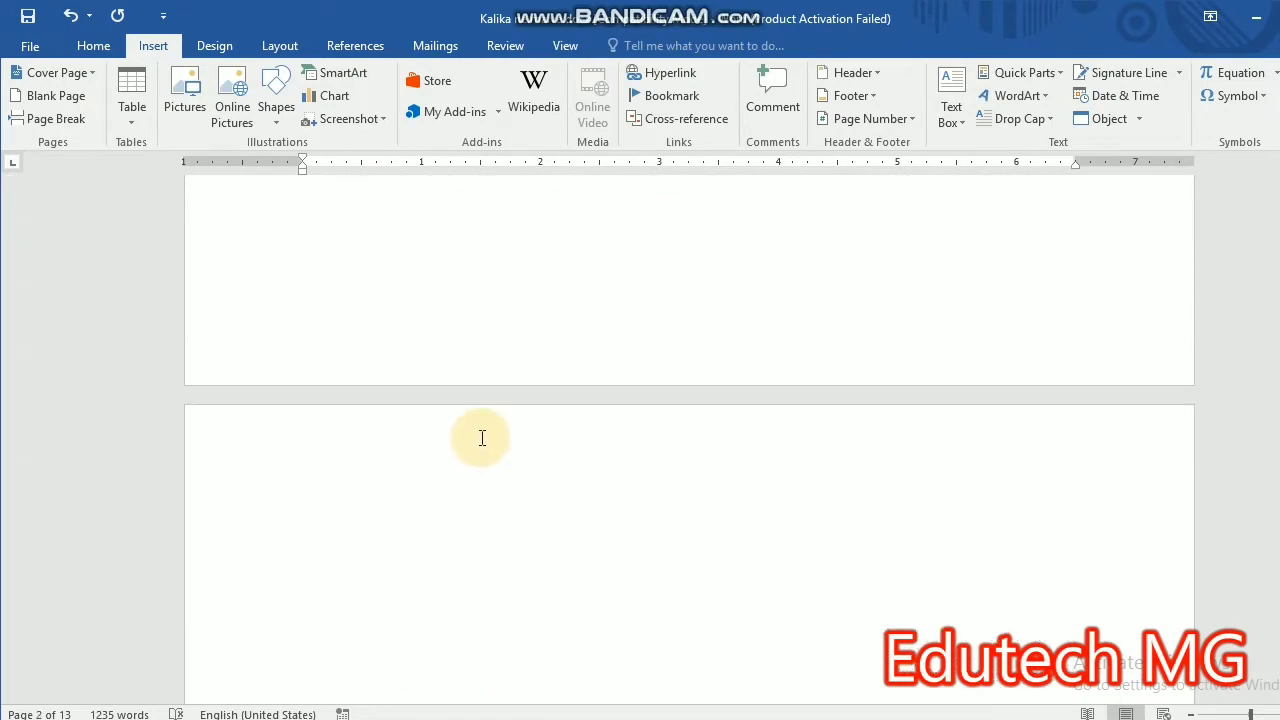
pyautogui.scroll(-2, 482, 438)
# Insert an empty 4-column by 3-row table on the first line of blank page 3.
pyautogui.click(271, 262)
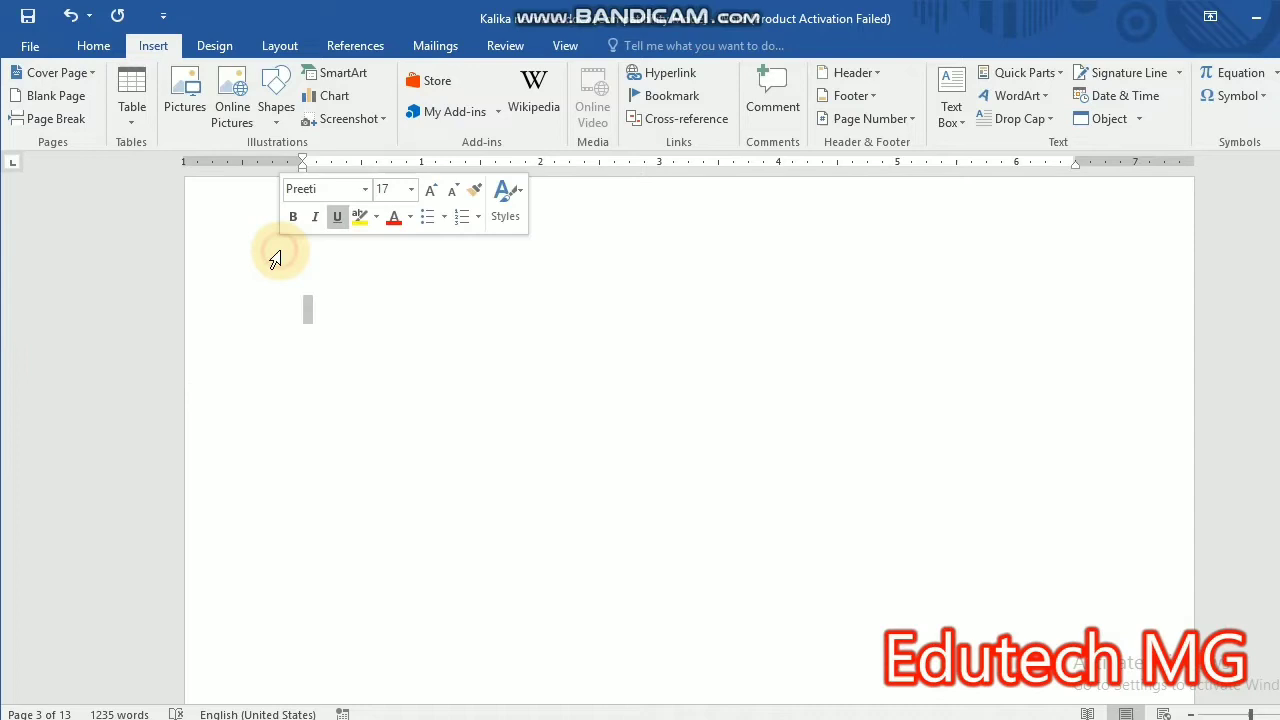
pyautogui.click(425, 266)
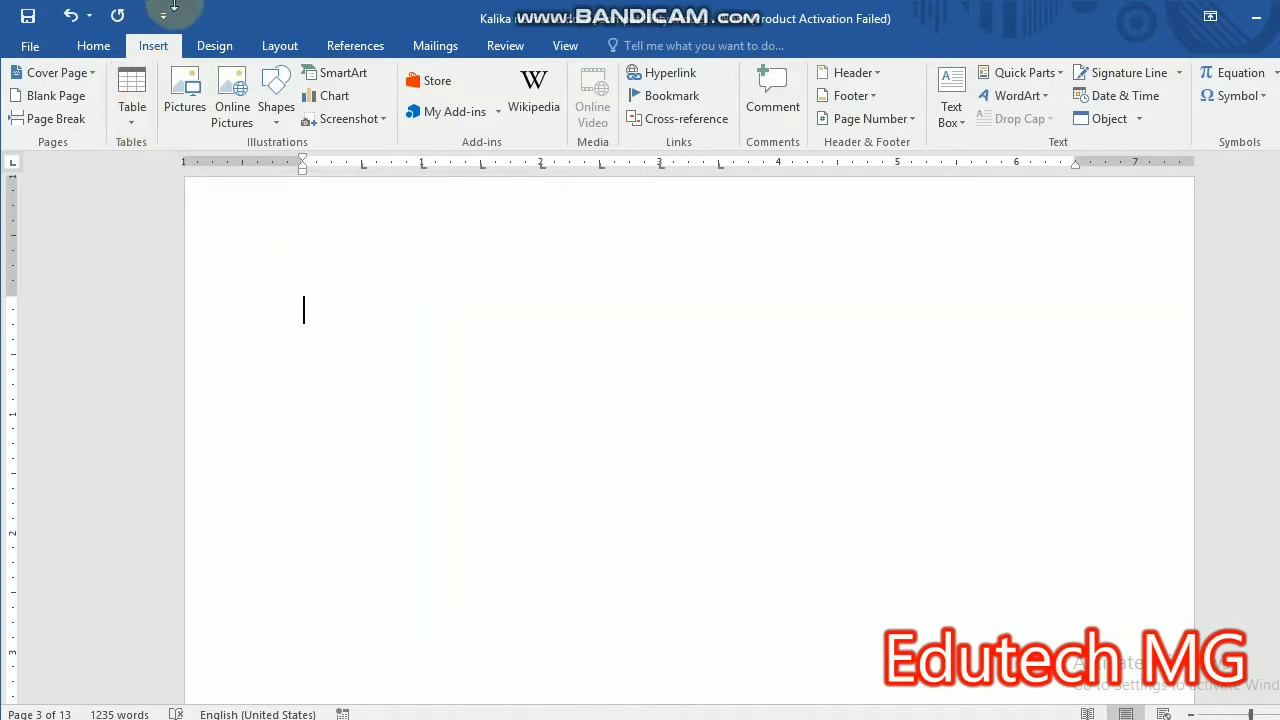
pyautogui.click(130, 122)
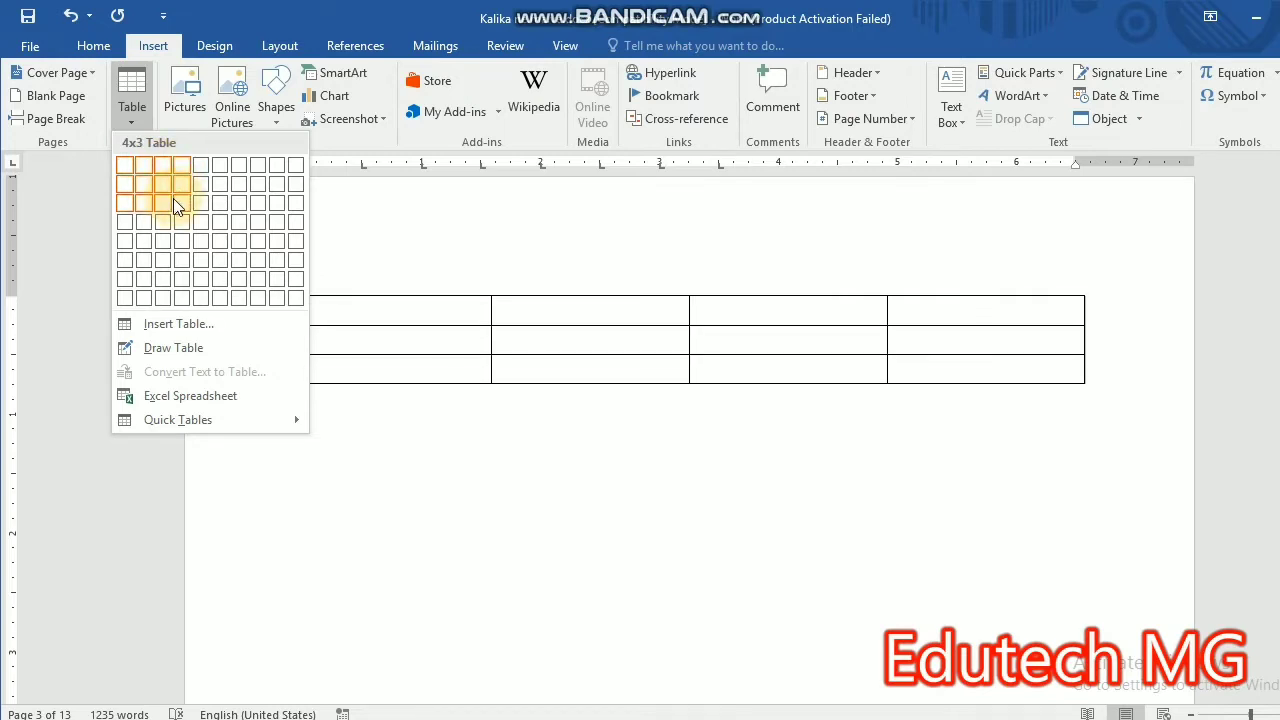
pyautogui.click(173, 203)
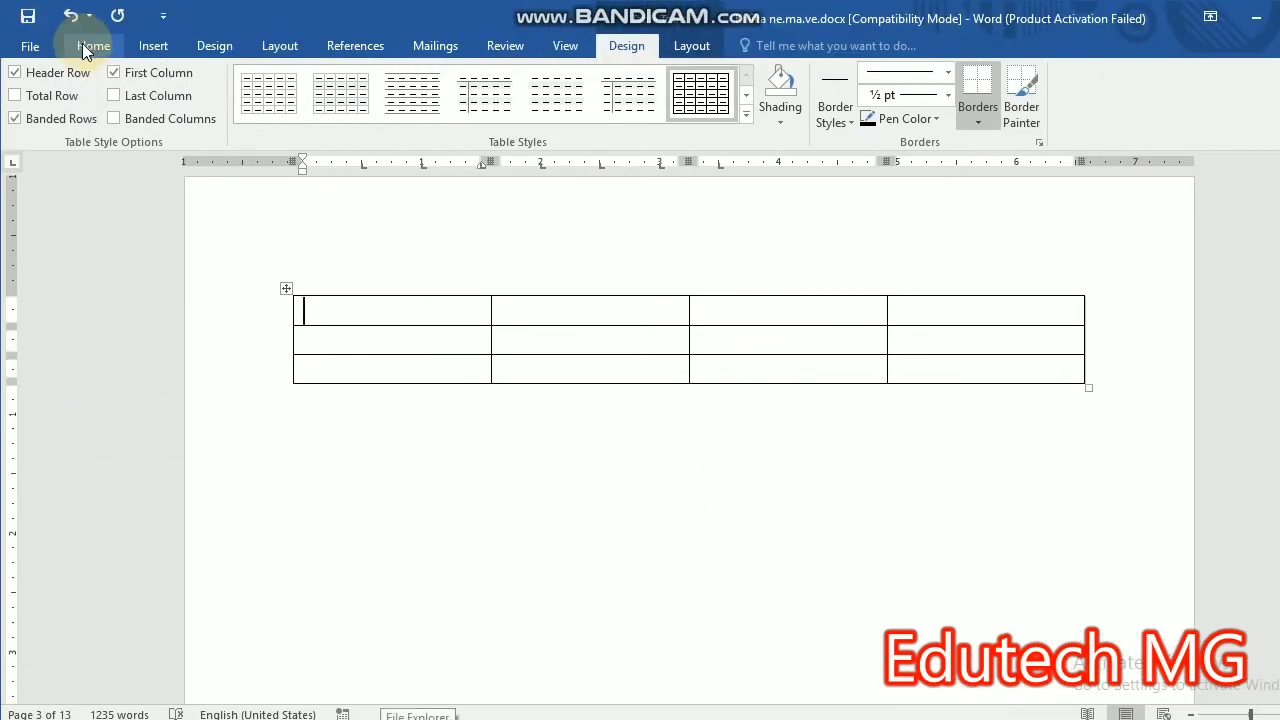
# Set the table font to Cambria and enter 1 in the first cell.
pyautogui.click(88, 47)
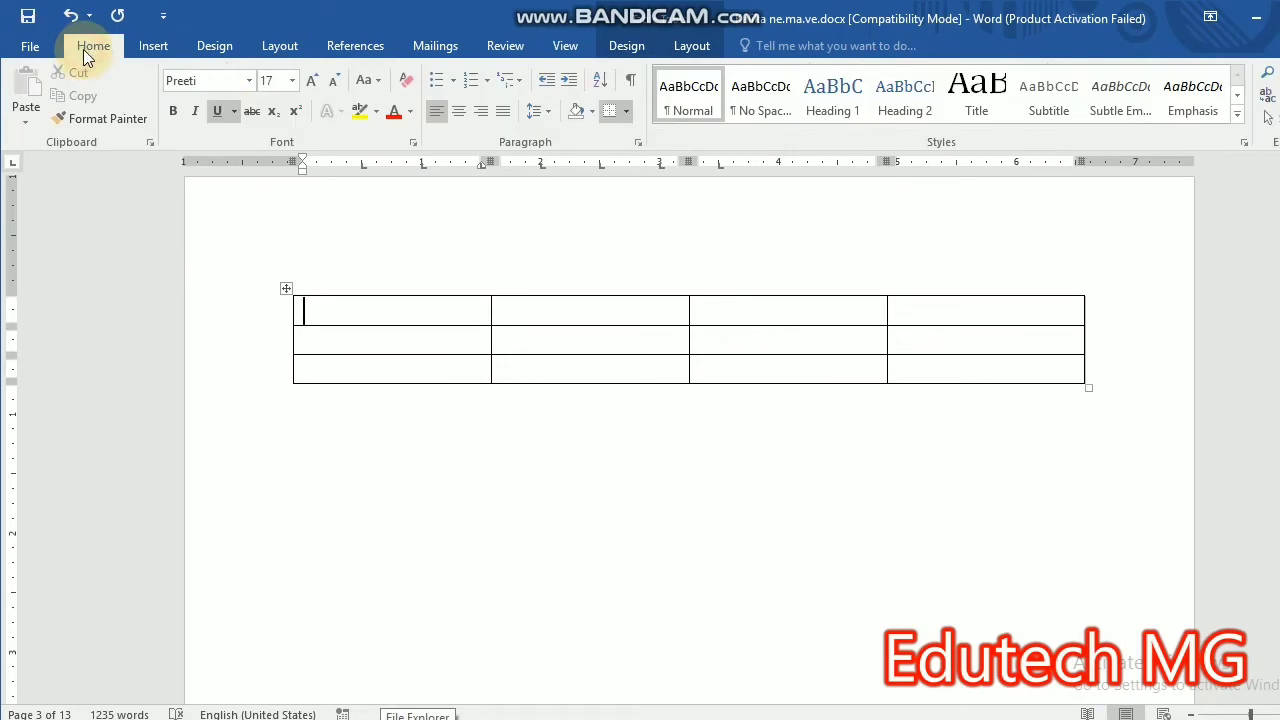
pyautogui.click(249, 80)
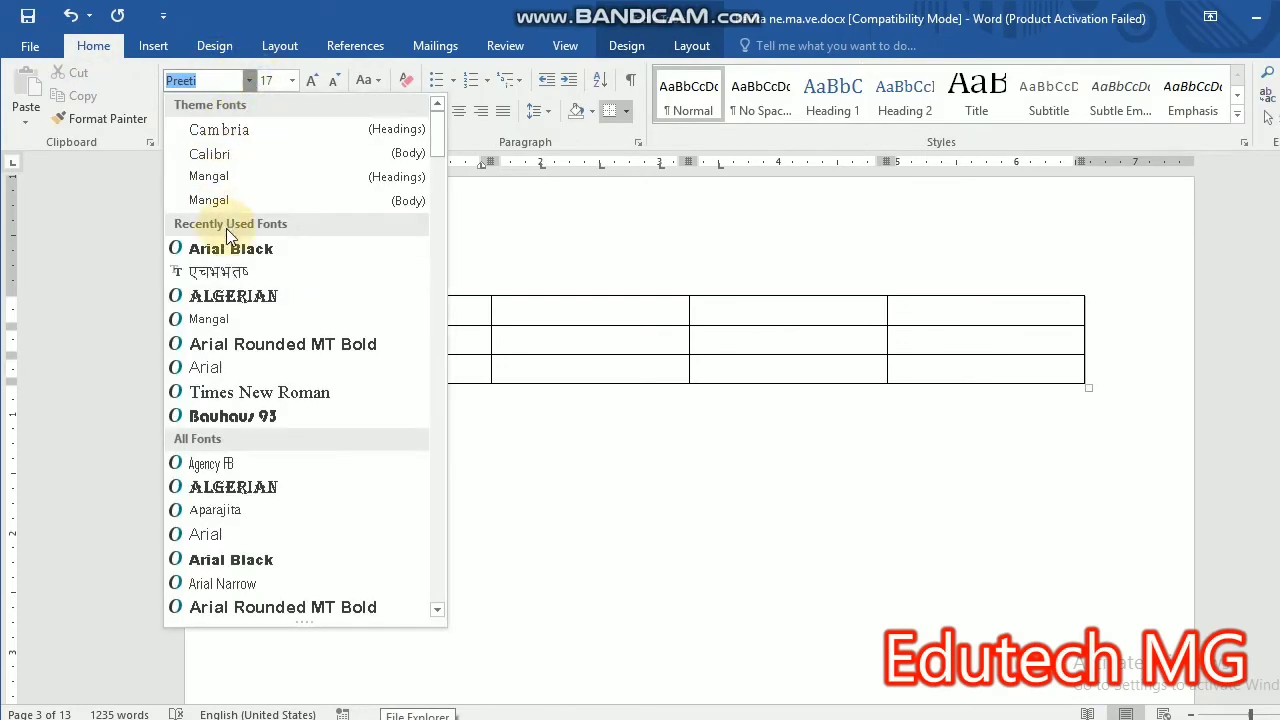
pyautogui.click(234, 132)
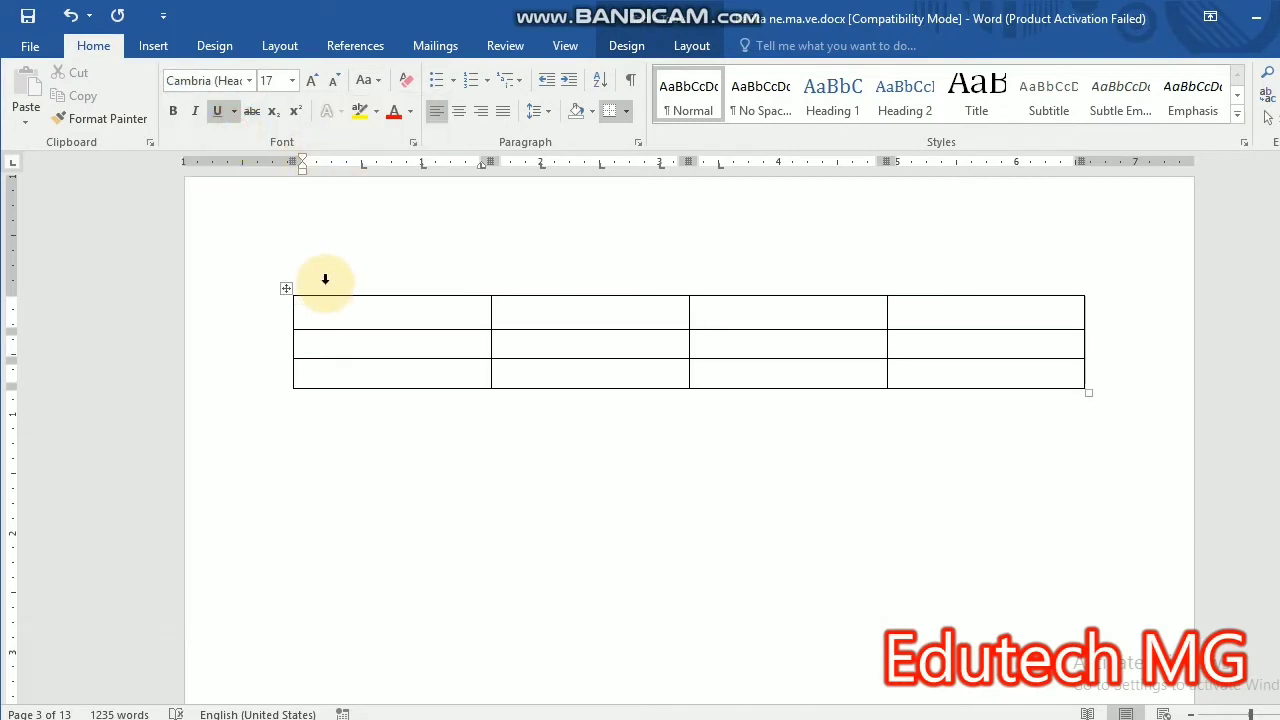
pyautogui.click(310, 313)
pyautogui.write('1')
pyautogui.click(527, 316)
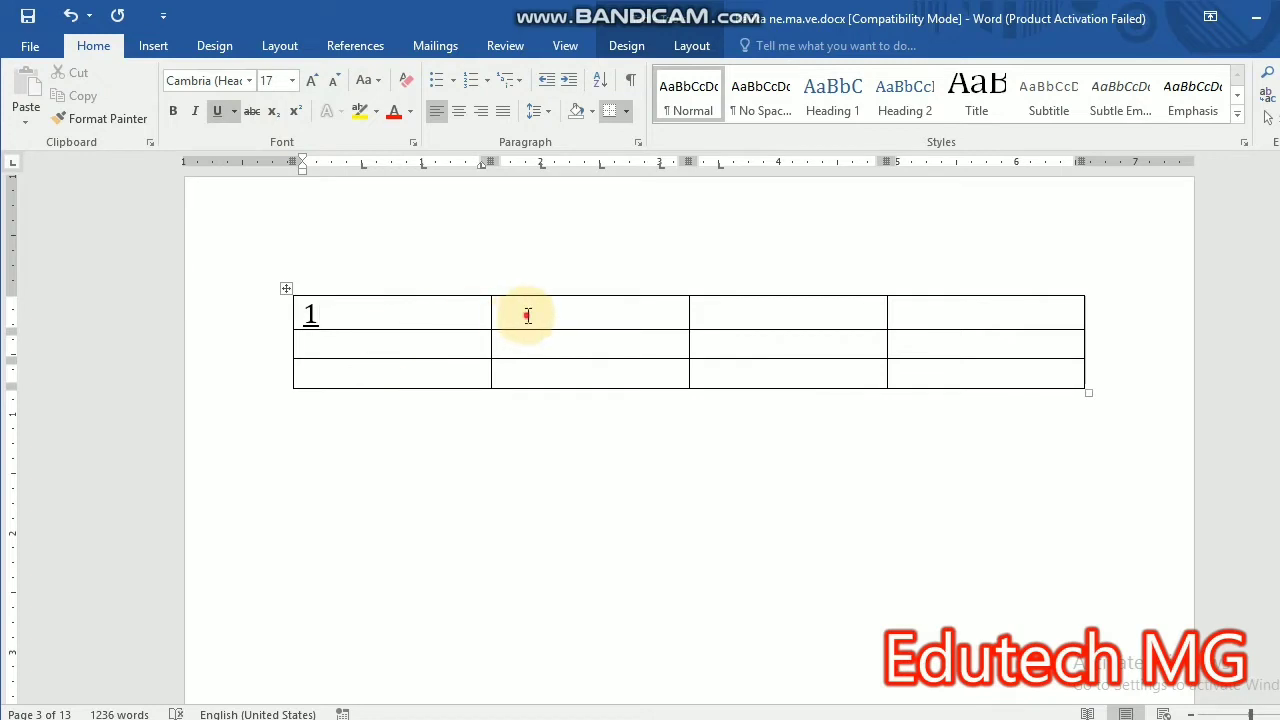
pyautogui.write('n')
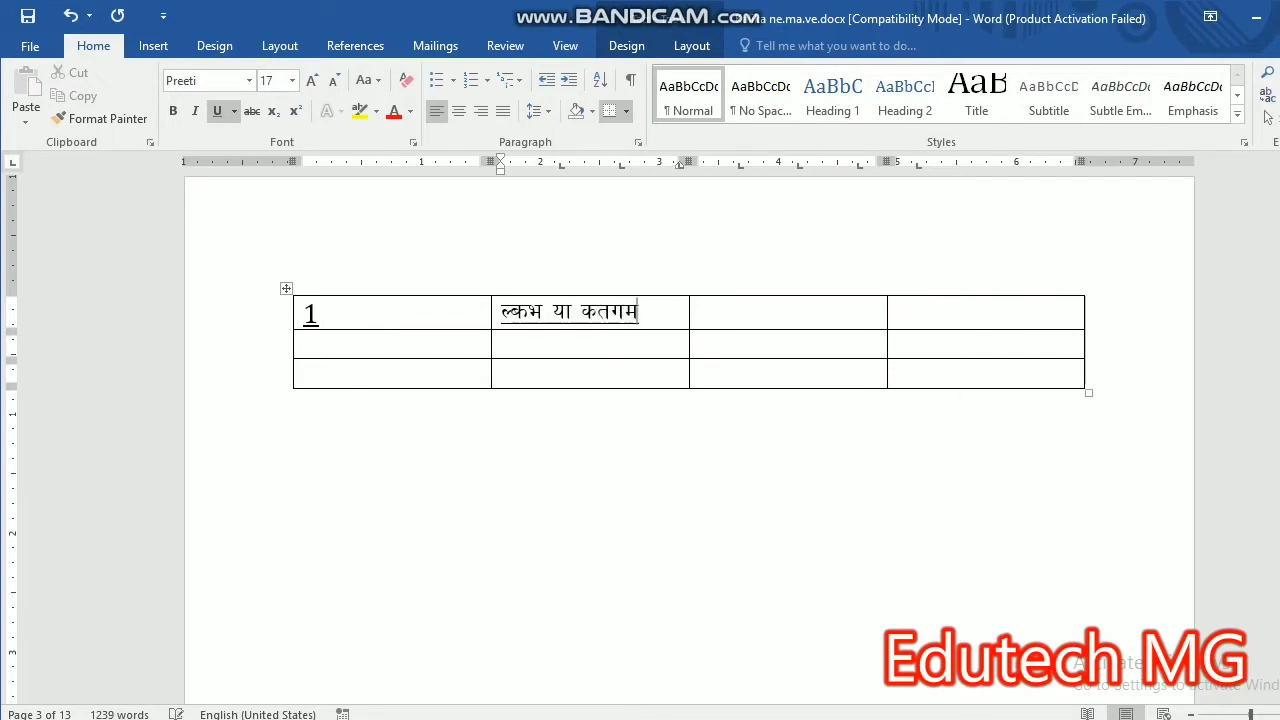
pyautogui.write('t')
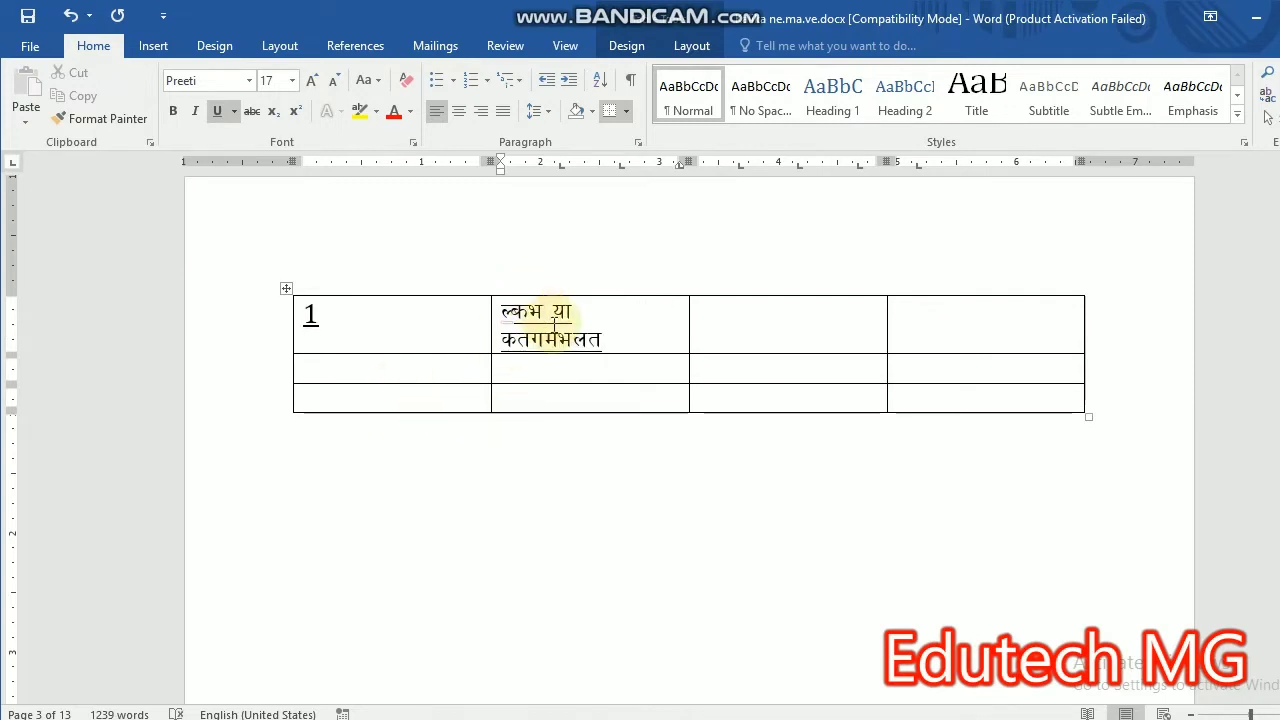
pyautogui.press('BackSpace')
pyautogui.press('BackSpace')
pyautogui.press('BackSpace')
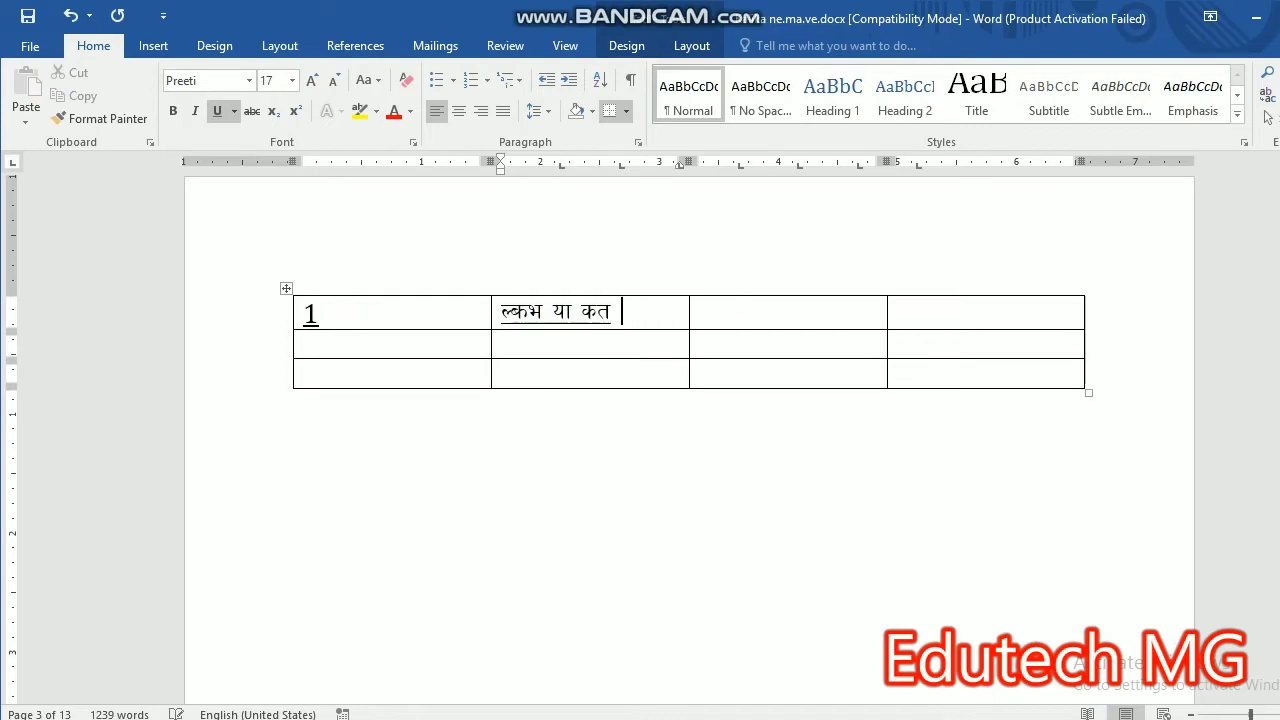
pyautogui.press('BackSpace')
pyautogui.press('BackSpace')
pyautogui.press('BackSpace')
pyautogui.press('BackSpace')
pyautogui.press('BackSpace')
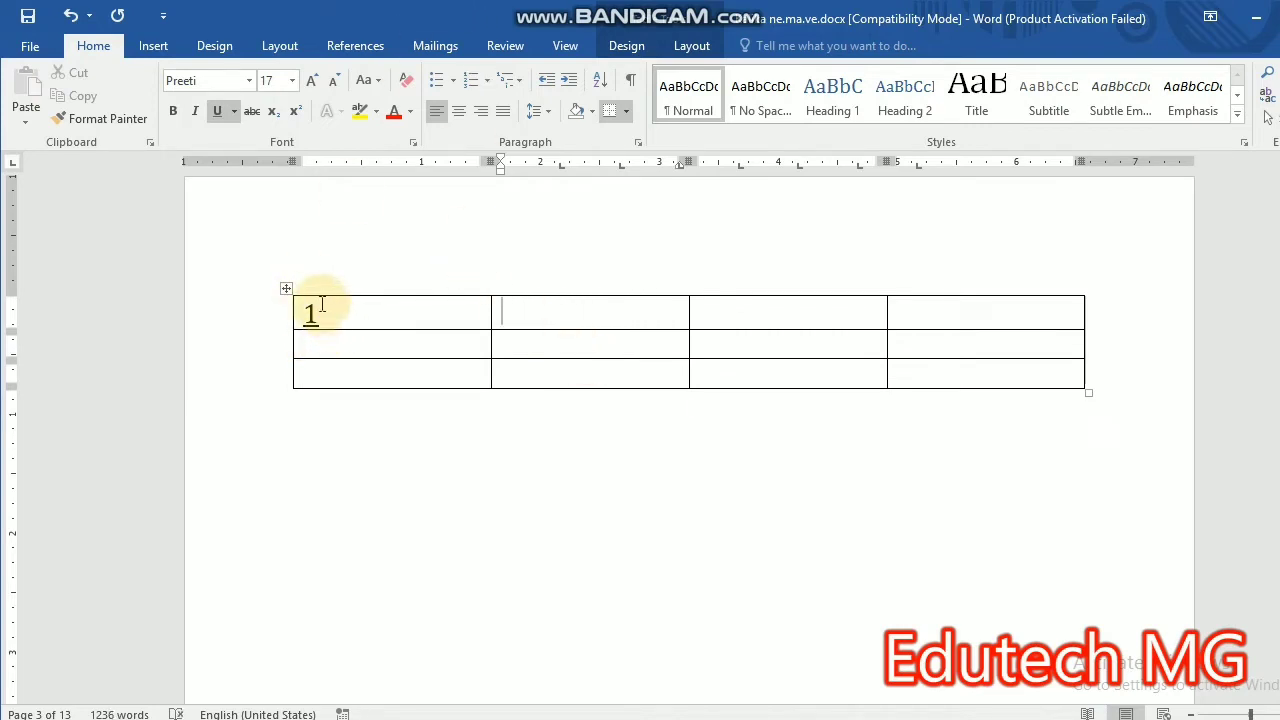
# Change the whole table's font to Arial.
pyautogui.click(286, 288)
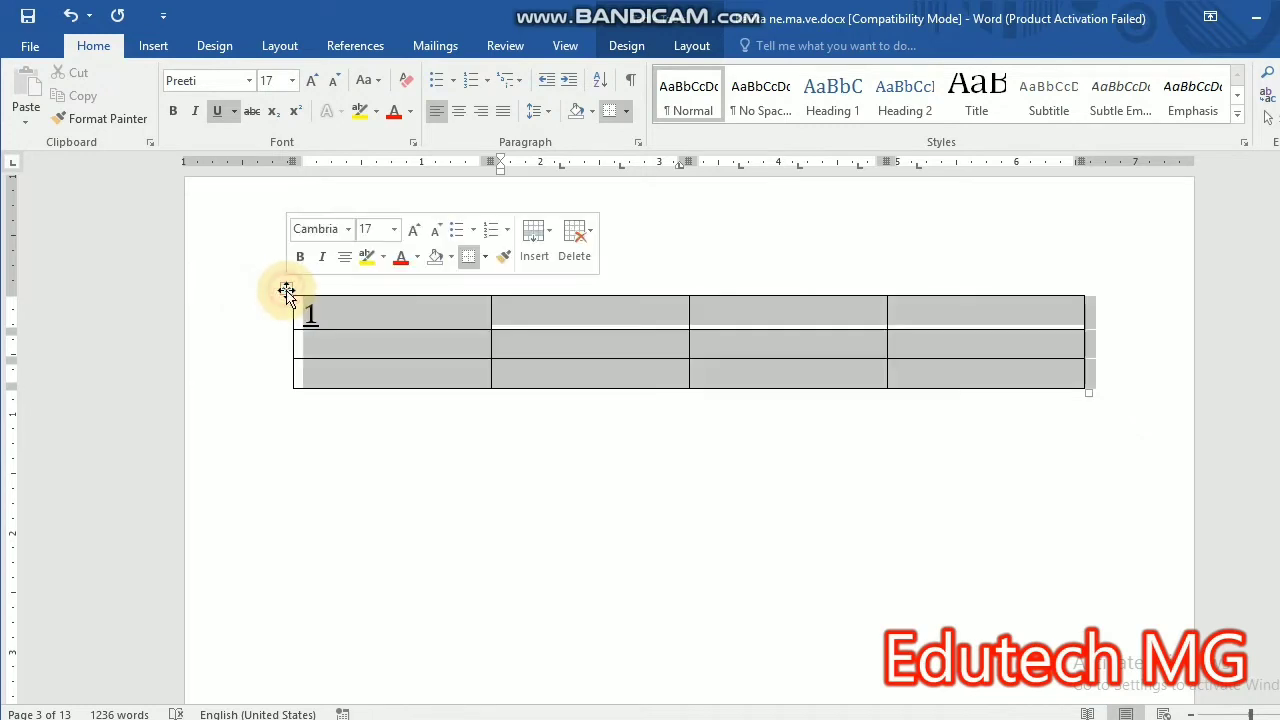
pyautogui.click(250, 81)
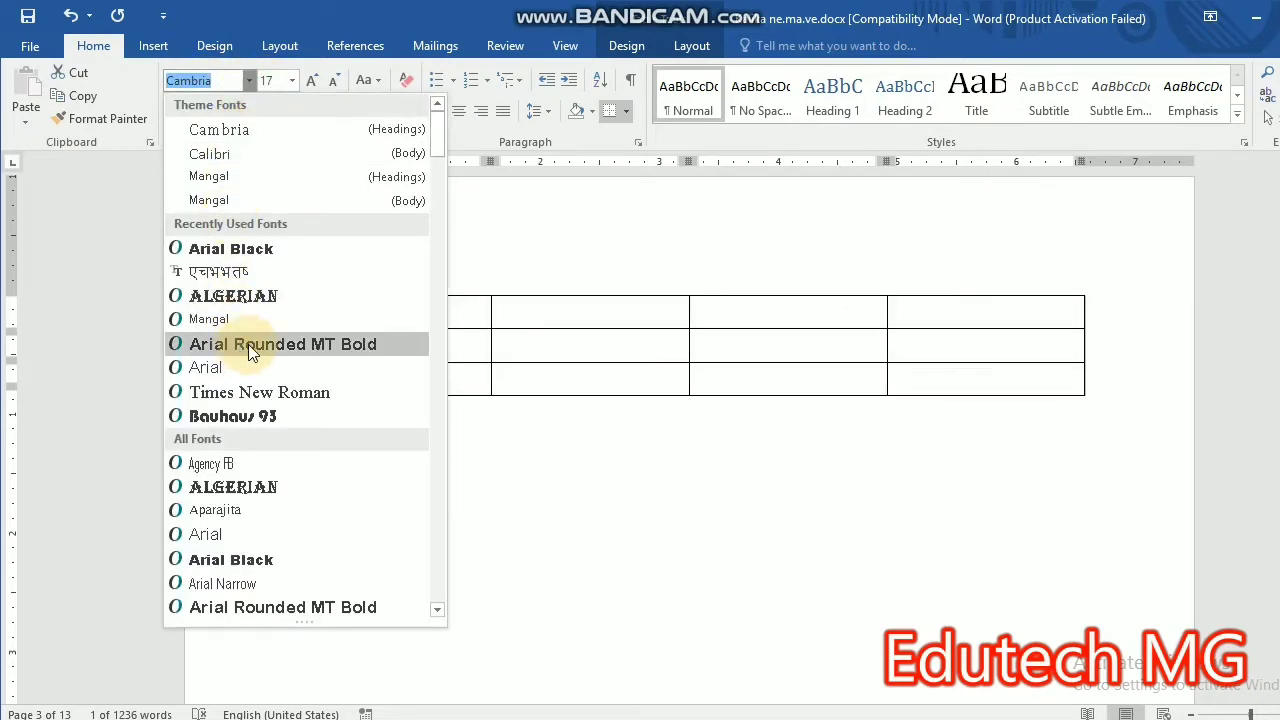
pyautogui.click(224, 366)
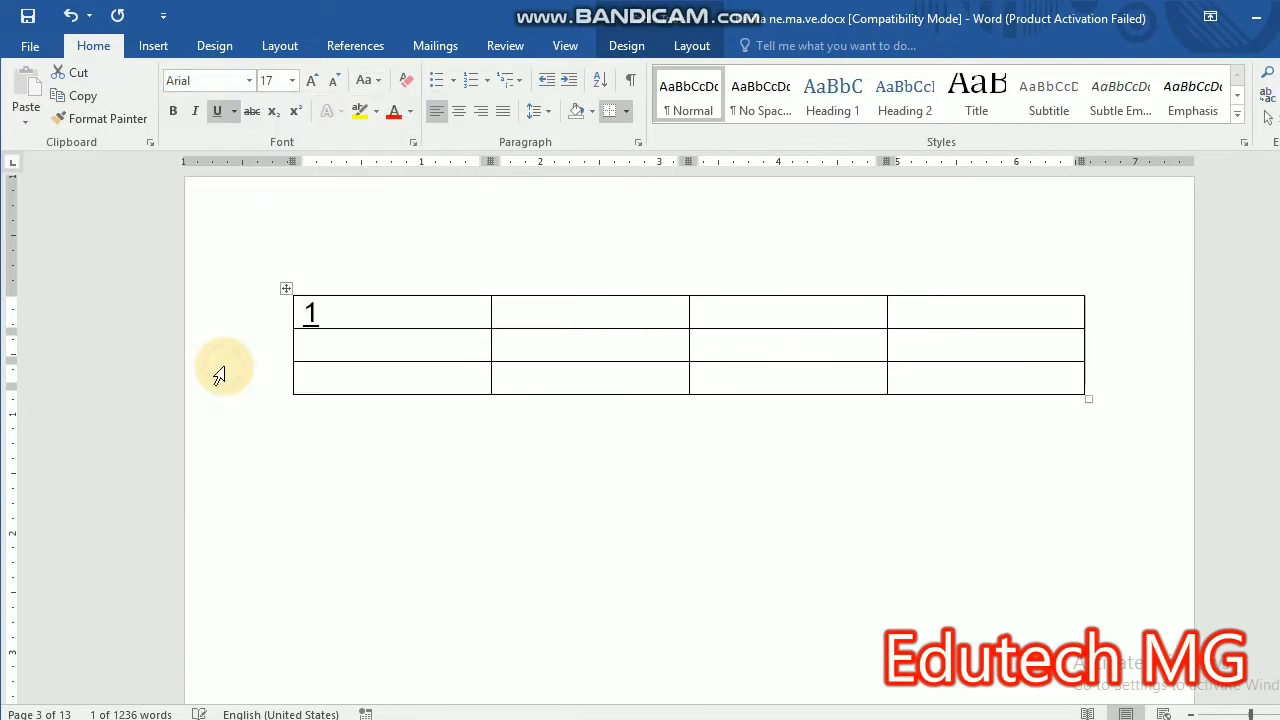
pyautogui.click(630, 445)
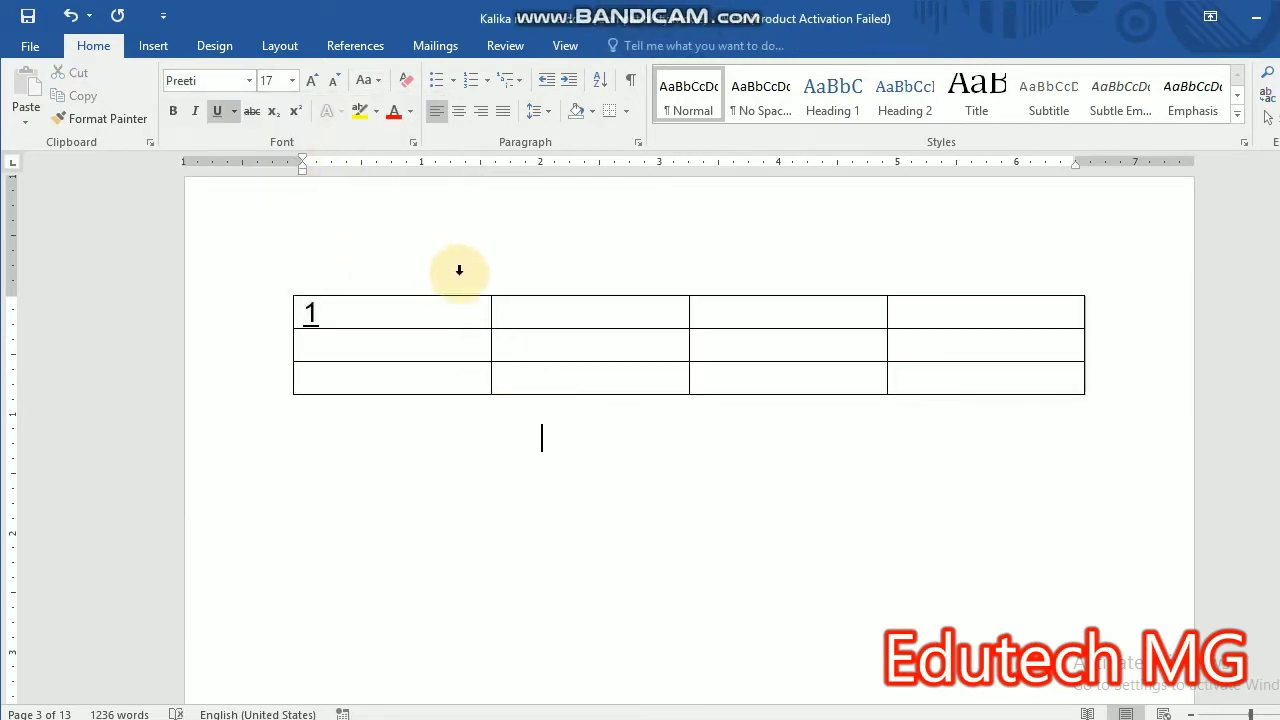
# Fill the remaining row-1 headings: 'Name of students', 'class' and 'r.n'.
pyautogui.click(531, 312)
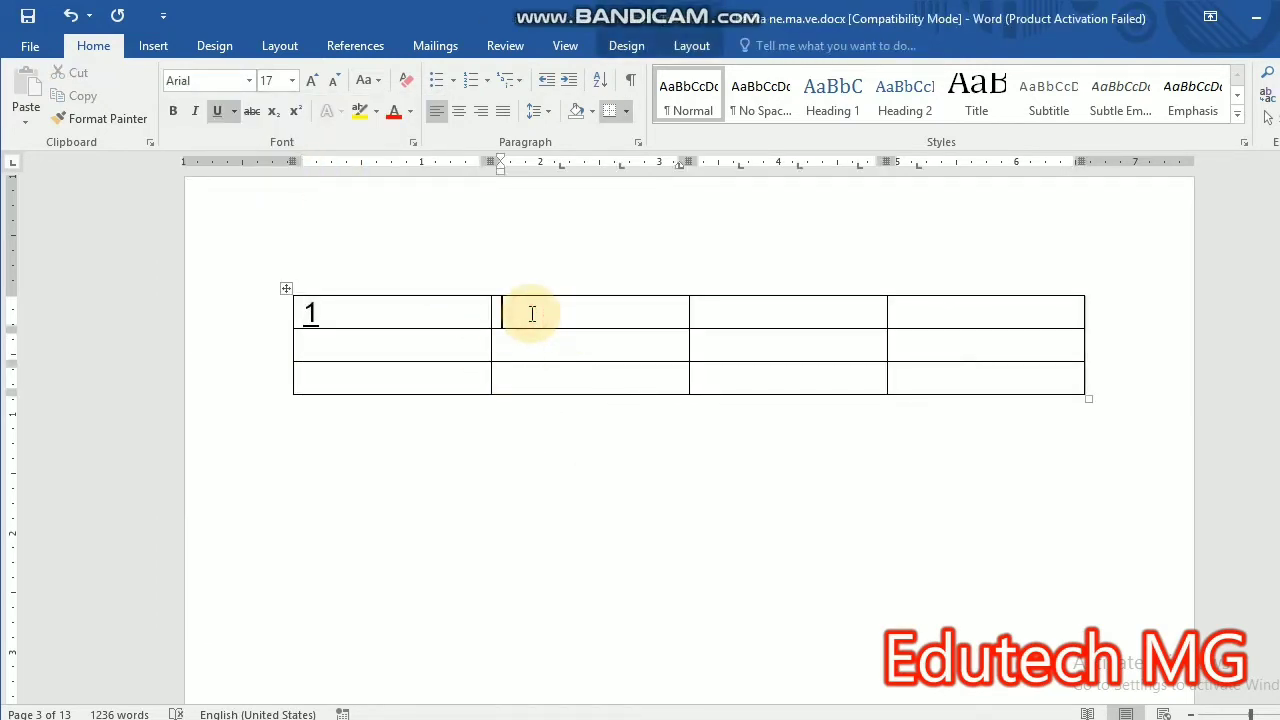
pyautogui.write('n')
pyautogui.write('ame of')
pyautogui.write(' s')
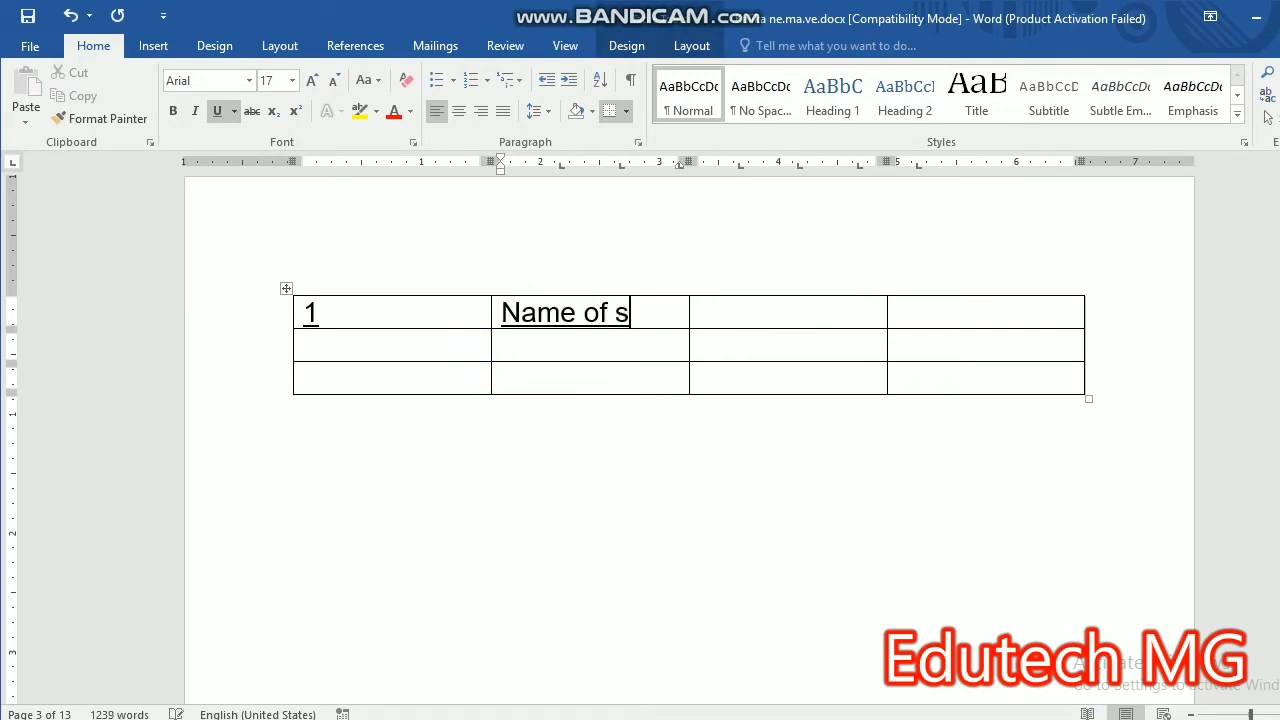
pyautogui.write('u')
pyautogui.write('ent')
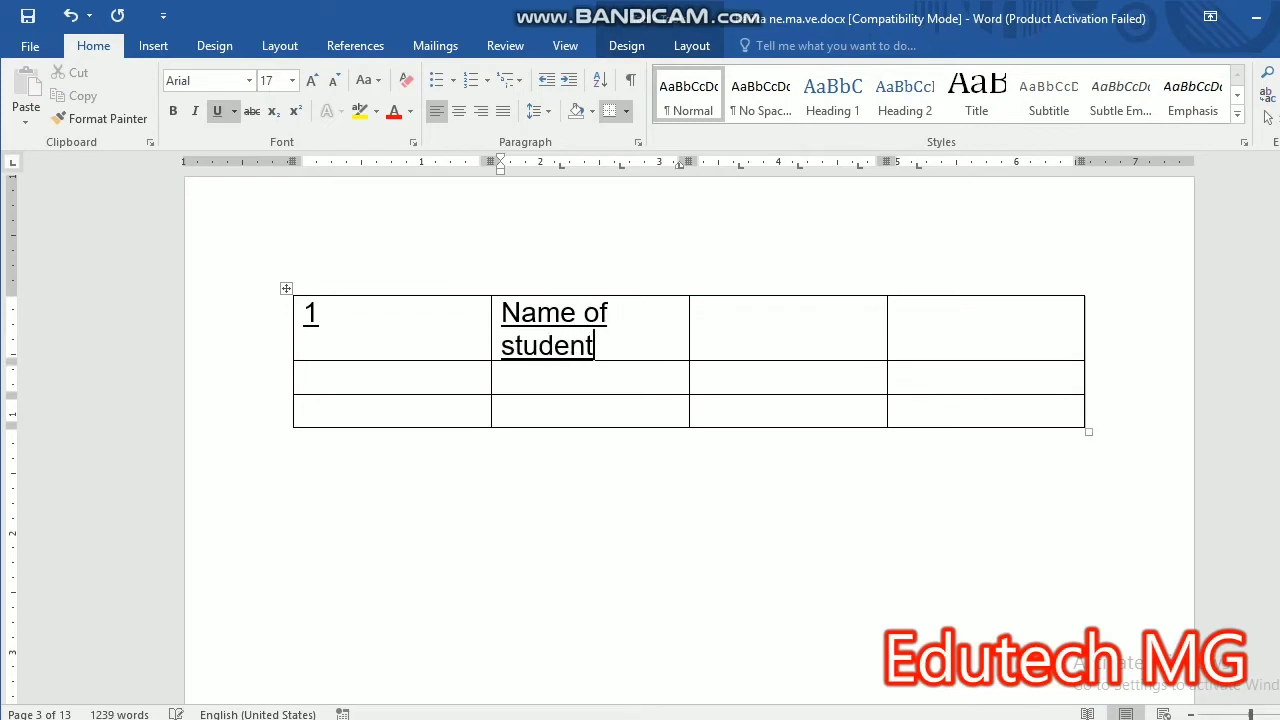
pyautogui.write('s')
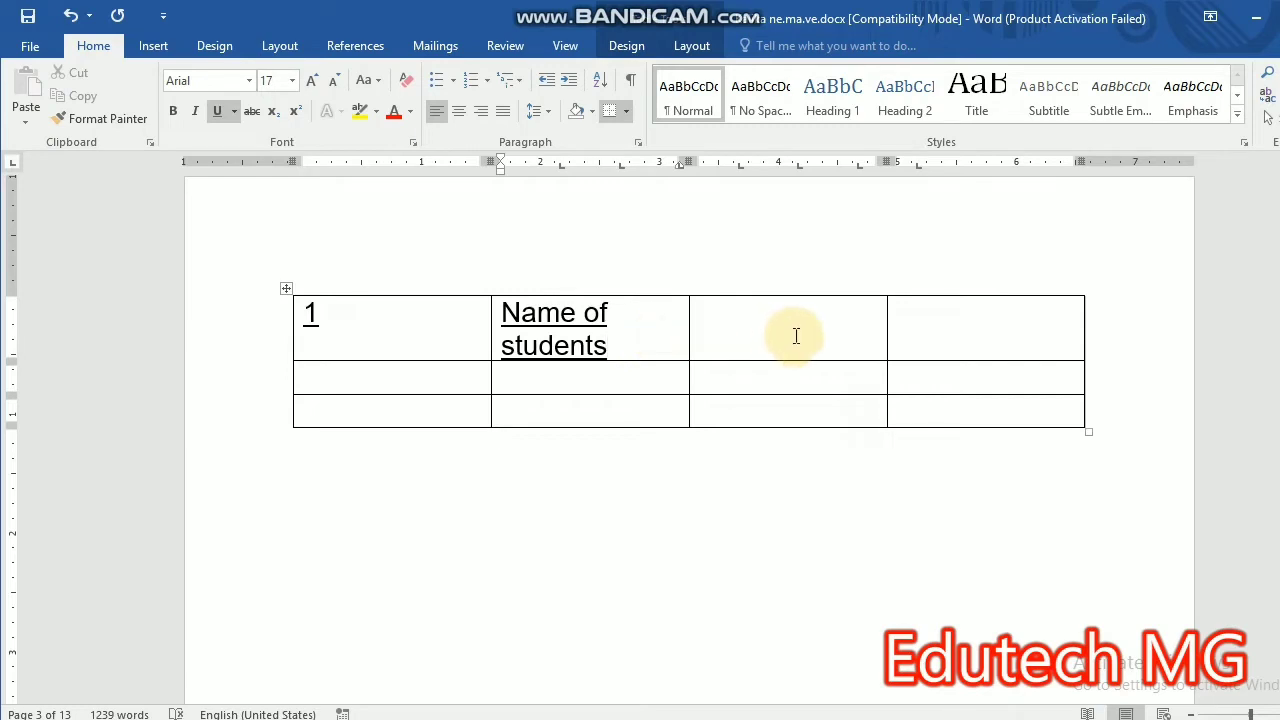
pyautogui.click(795, 335)
pyautogui.write('cl')
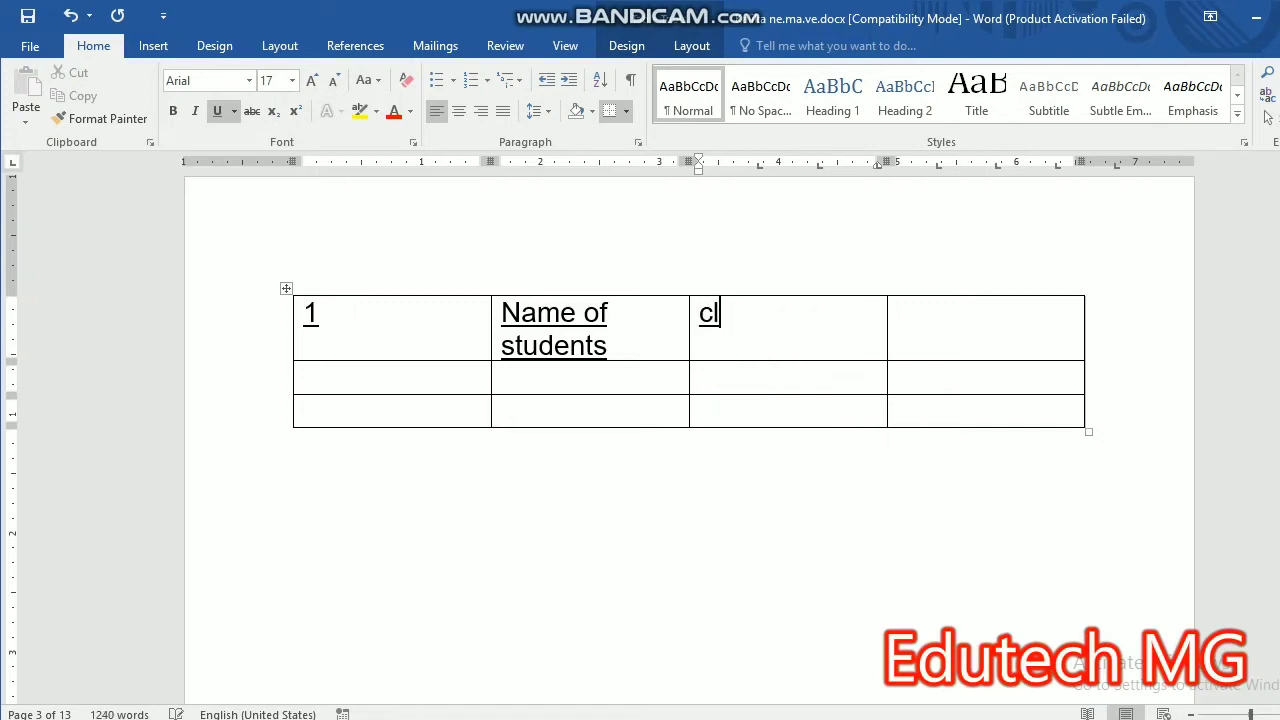
pyautogui.write('ass')
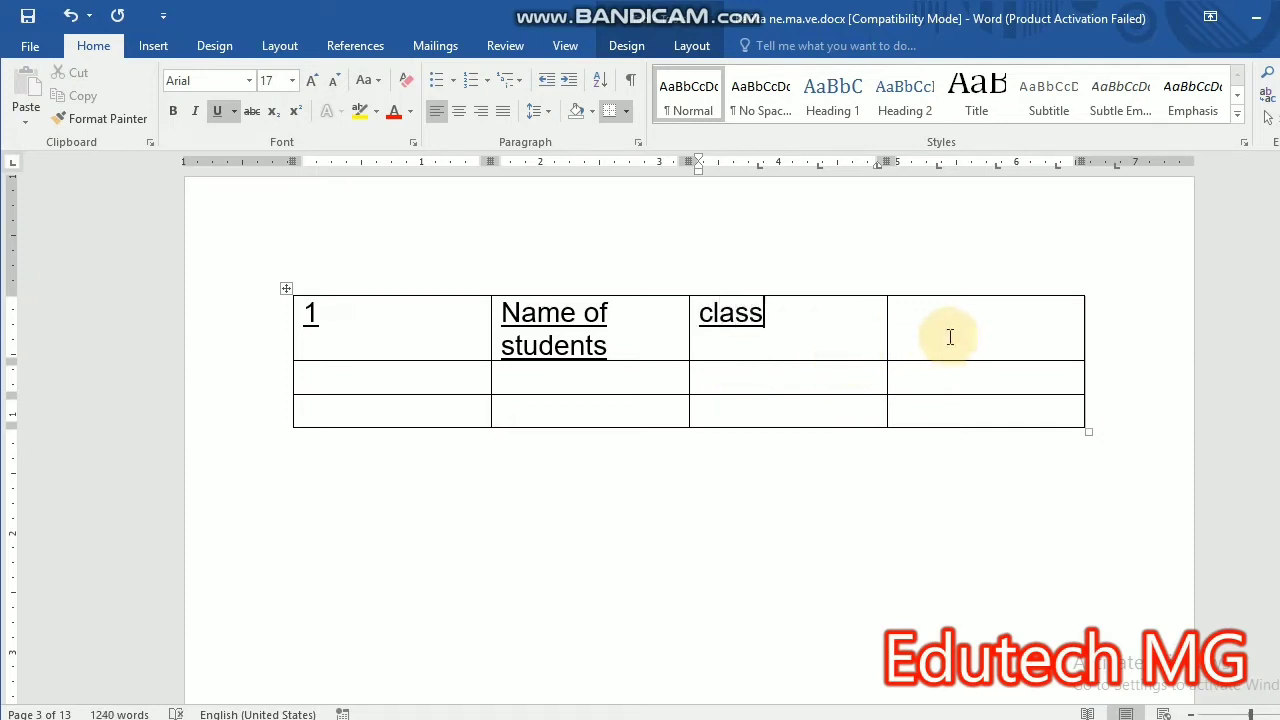
pyautogui.click(950, 337)
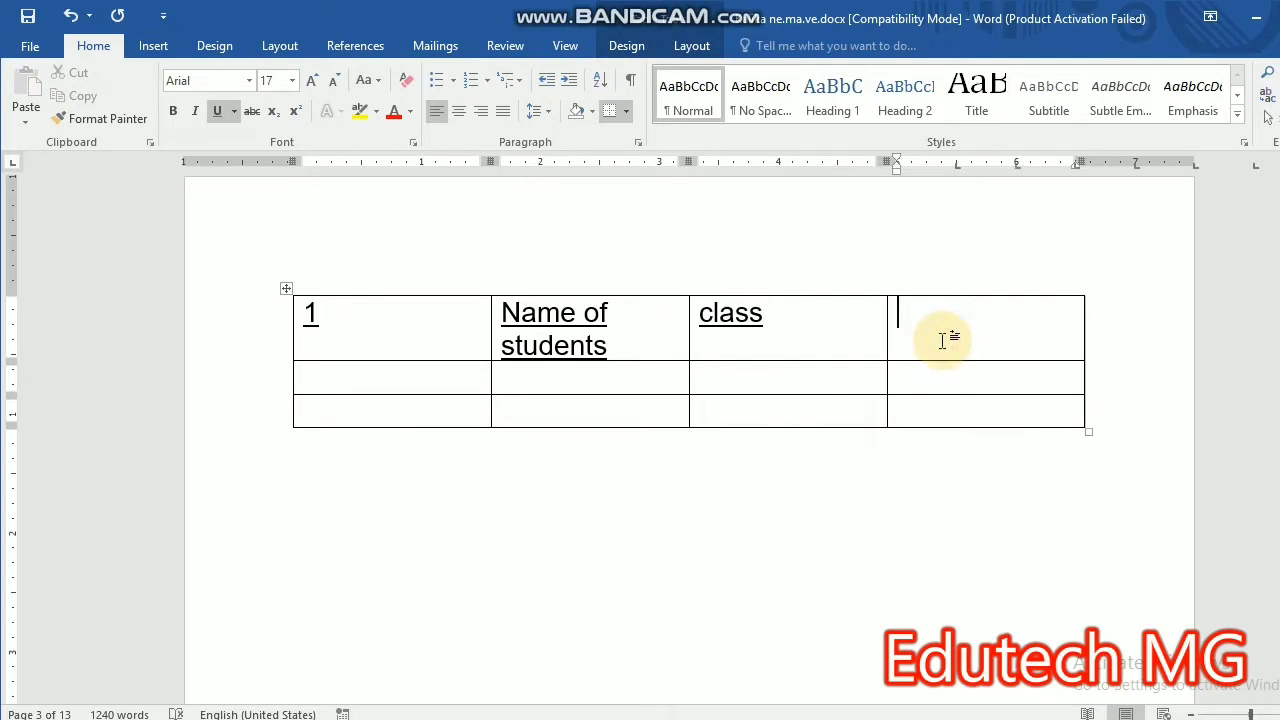
pyautogui.write('r.n')
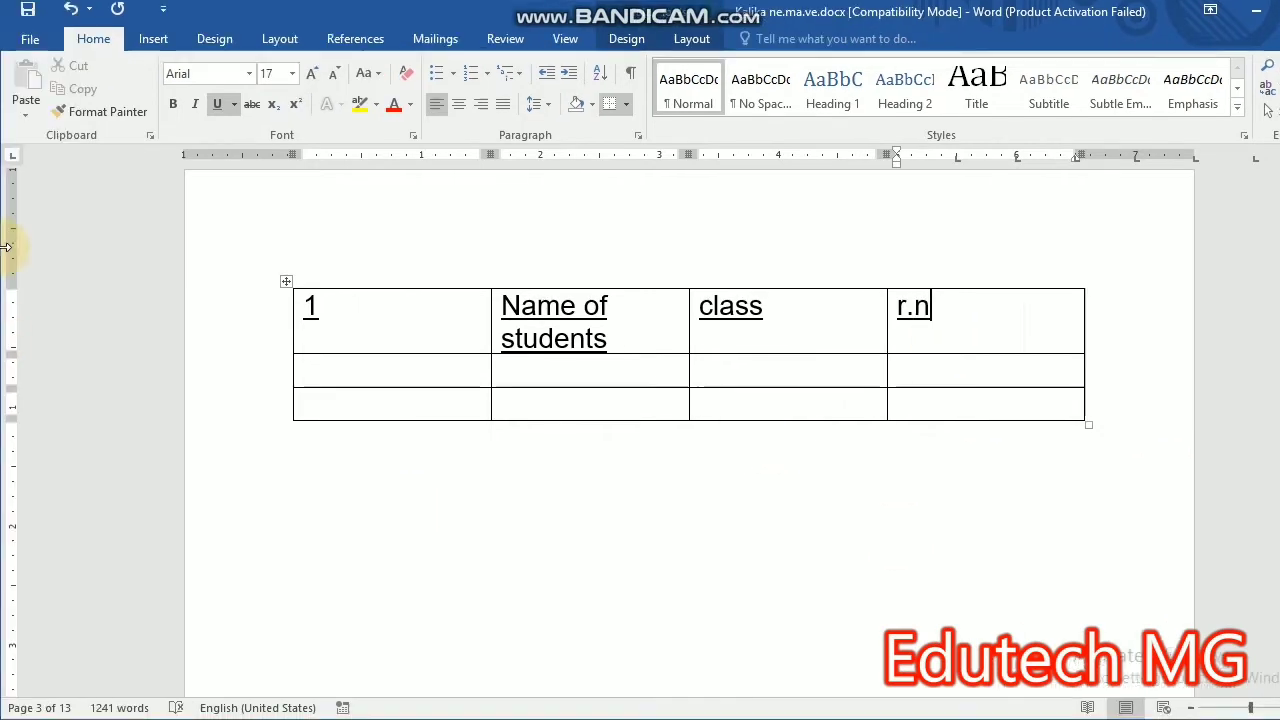
pyautogui.click(800, 400)
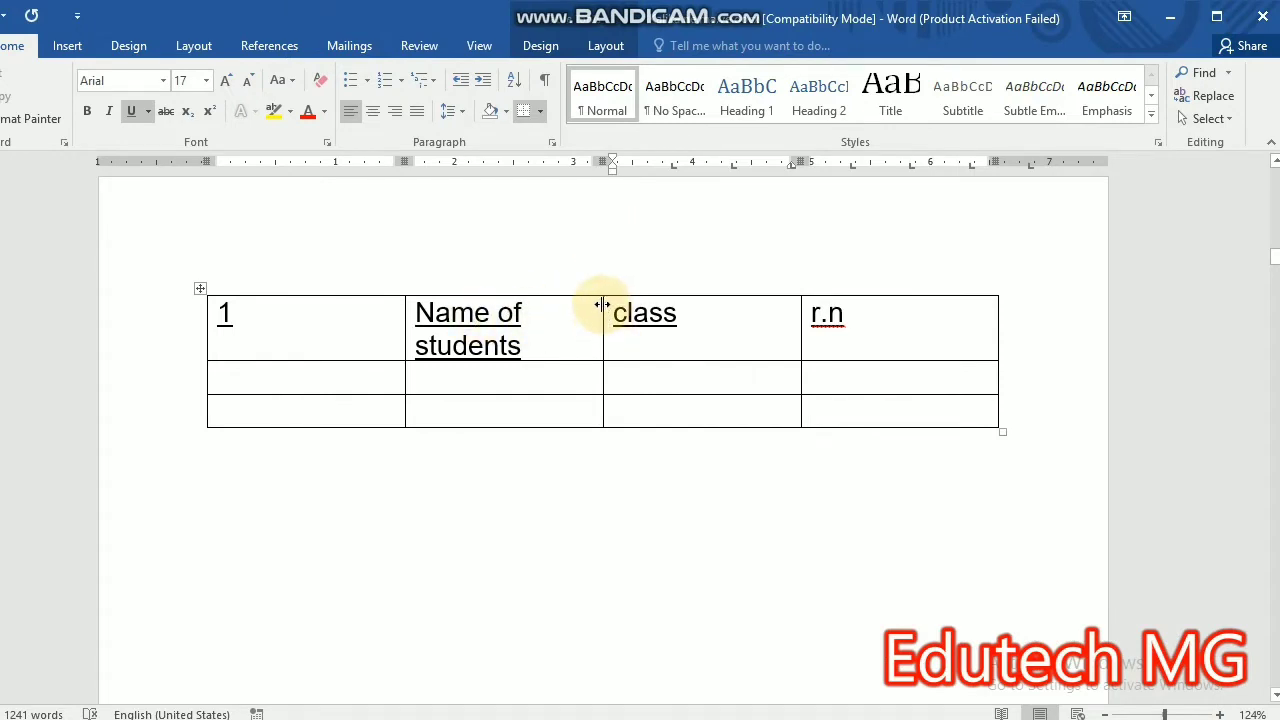
# Drag the border between the 'Name of students' and 'class' columns to resize them.
pyautogui.moveTo(603, 305)
pyautogui.mouseDown()
pyautogui.moveTo(689, 307)
pyautogui.moveTo(662, 311)
pyautogui.mouseUp()
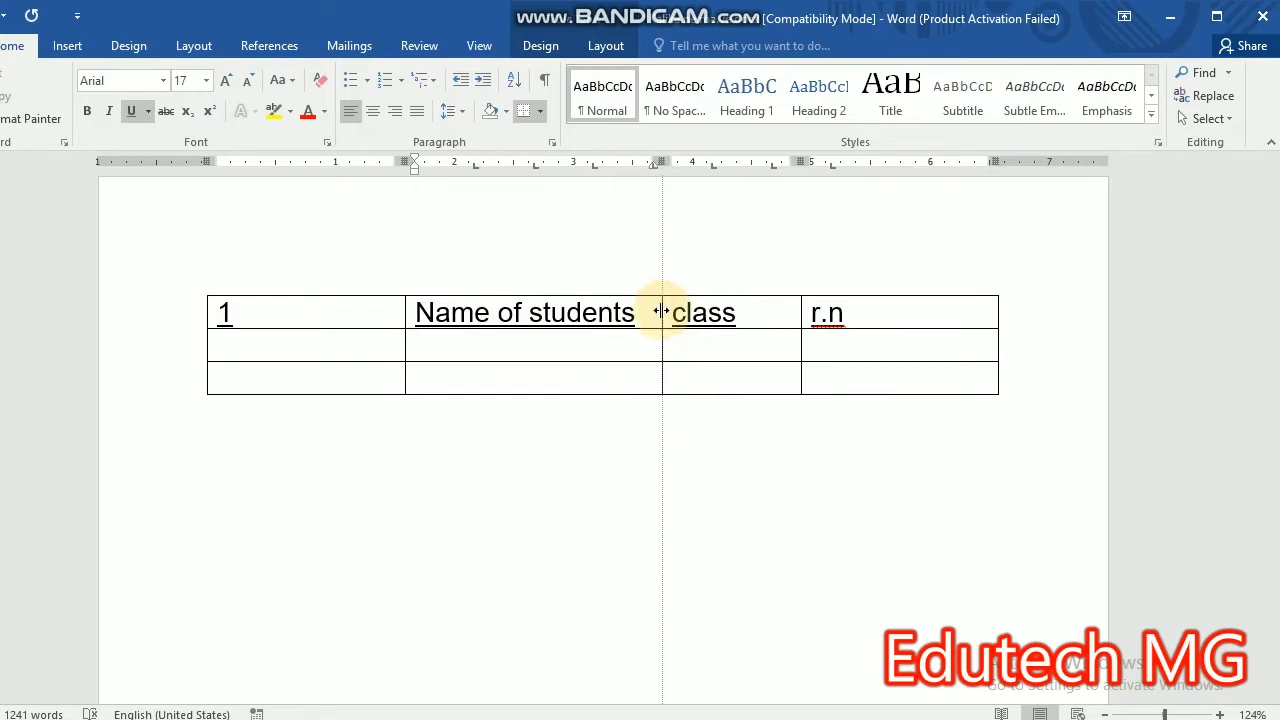
pyautogui.moveTo(662, 311); pyautogui.dragTo(662, 311)
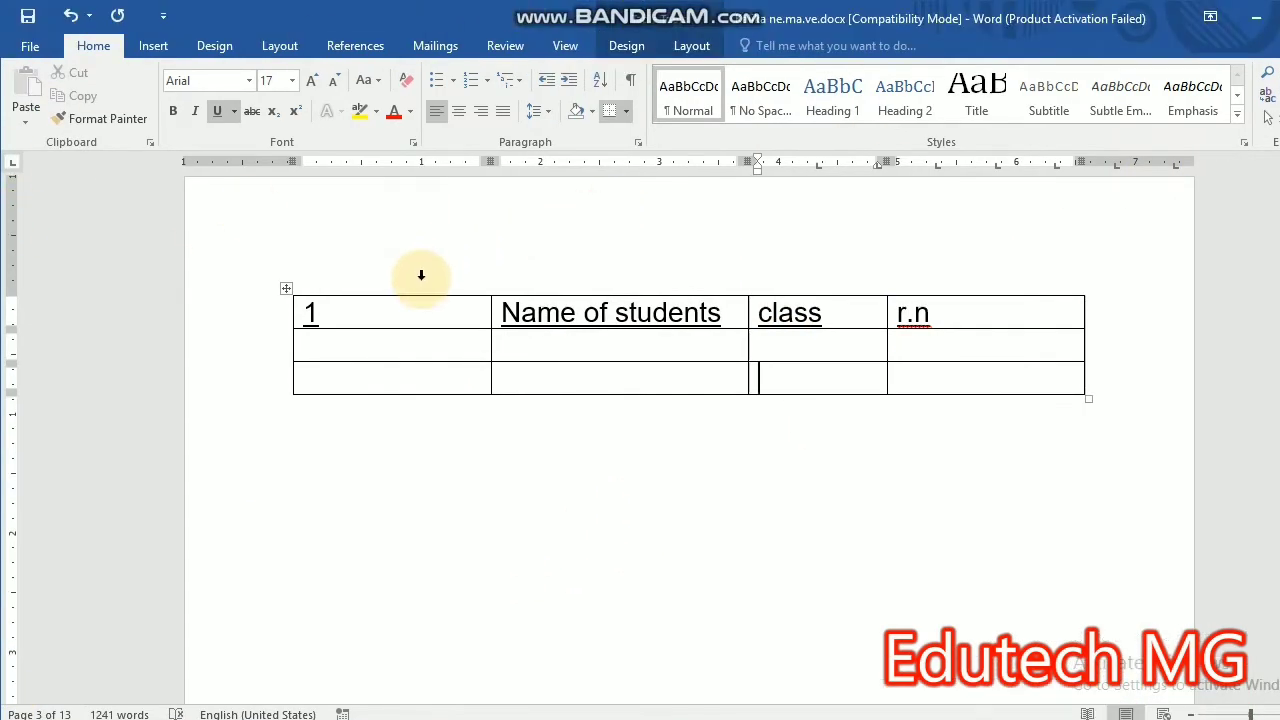
pyautogui.click(343, 347)
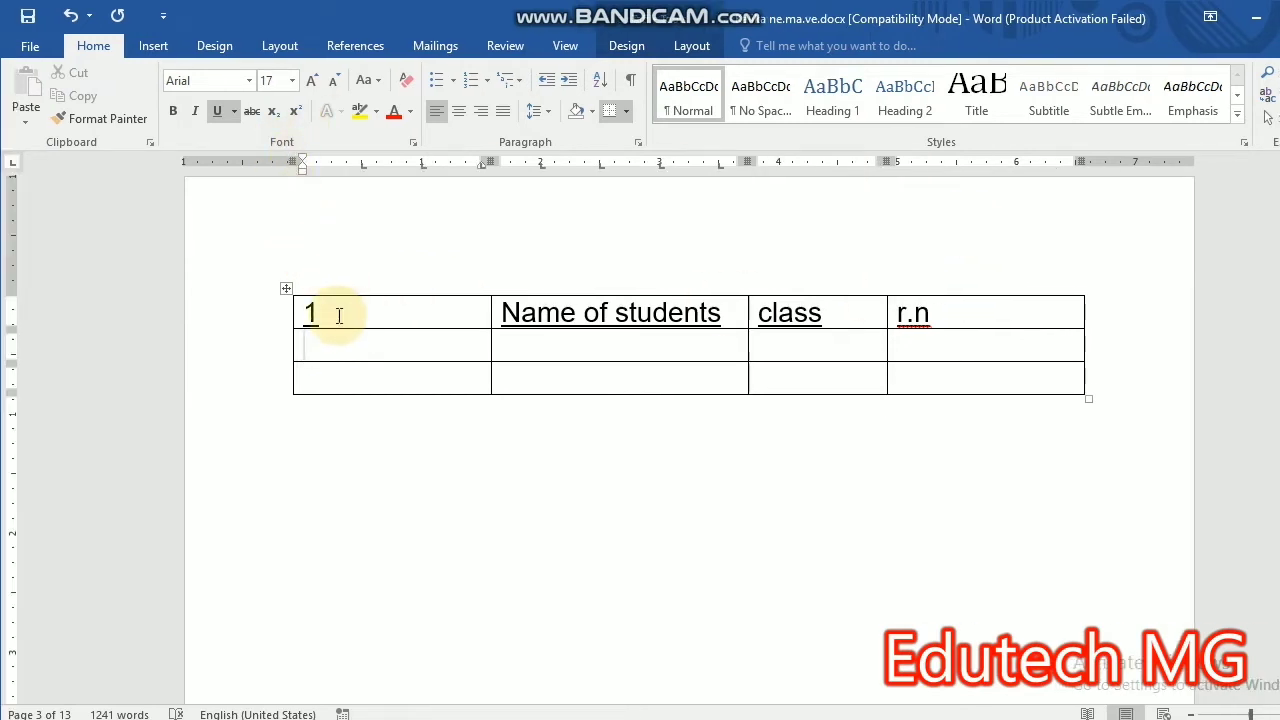
# Change the first heading to 'sn', then enter 1 and the first student's name in row 2.
pyautogui.click(327, 311)
pyautogui.press('BackSpace')
pyautogui.write('sn')
pyautogui.click(324, 351)
pyautogui.write('1')
pyautogui.click(326, 377)
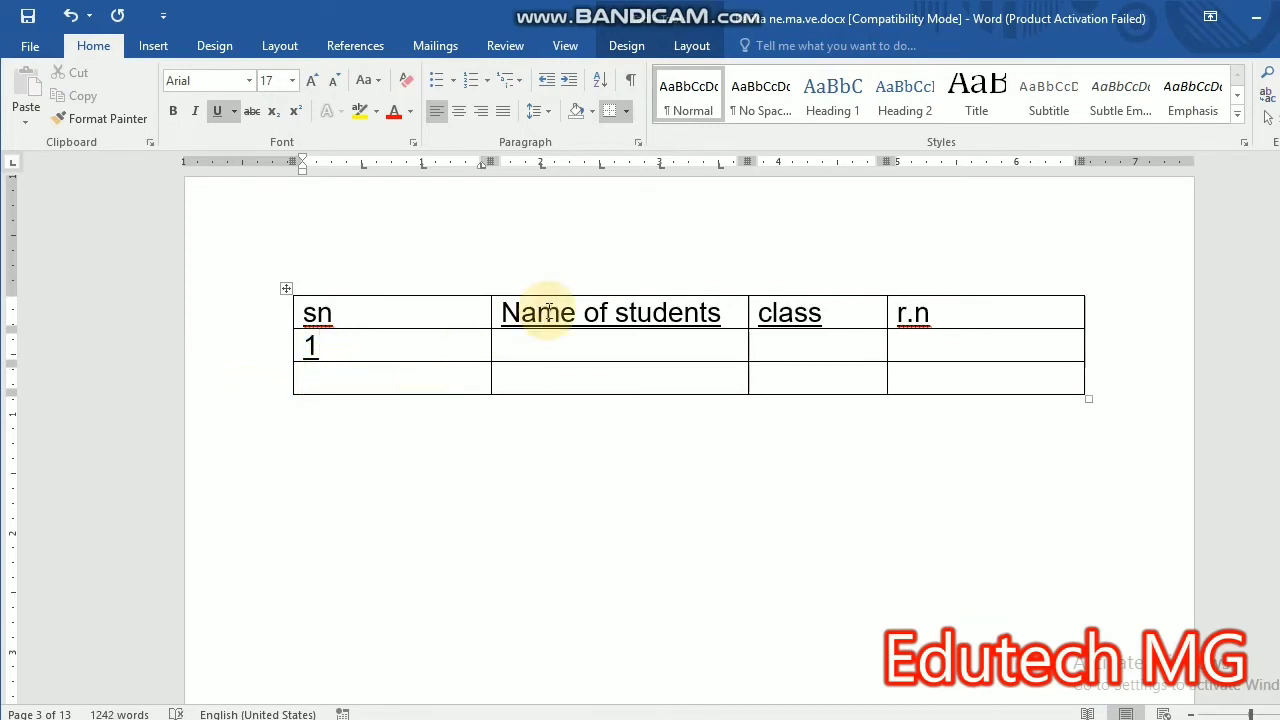
pyautogui.click(548, 343)
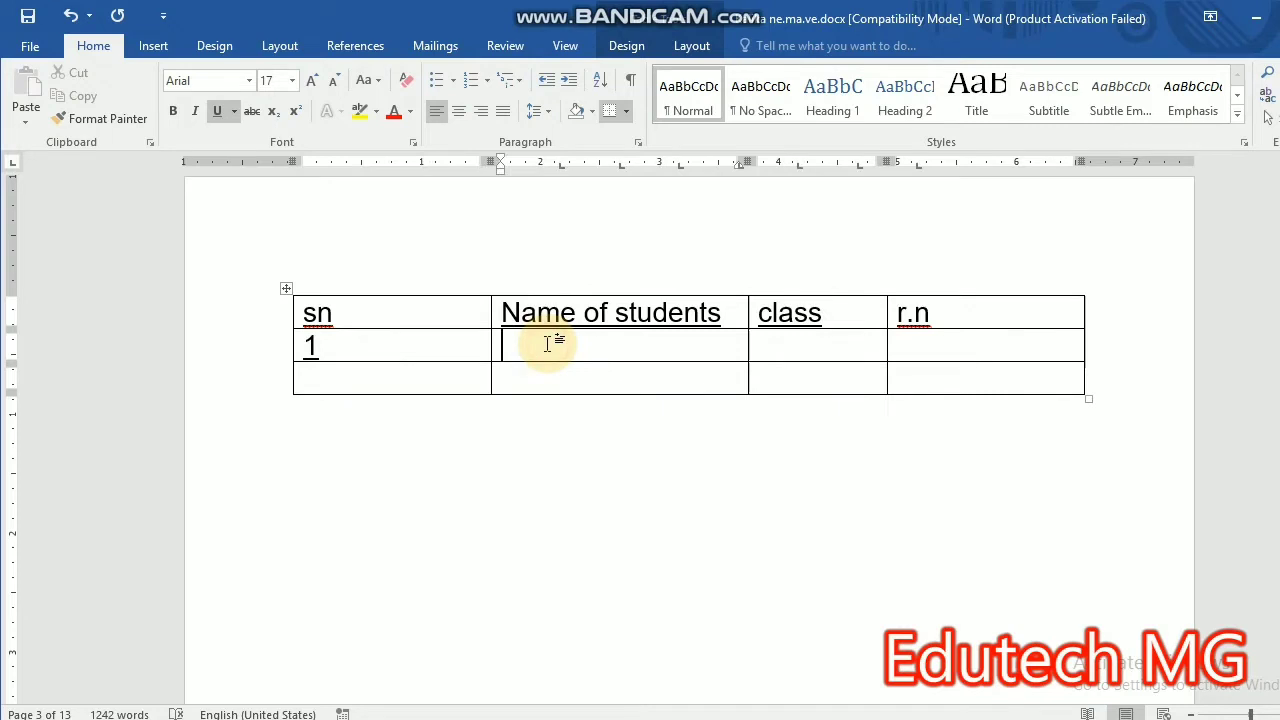
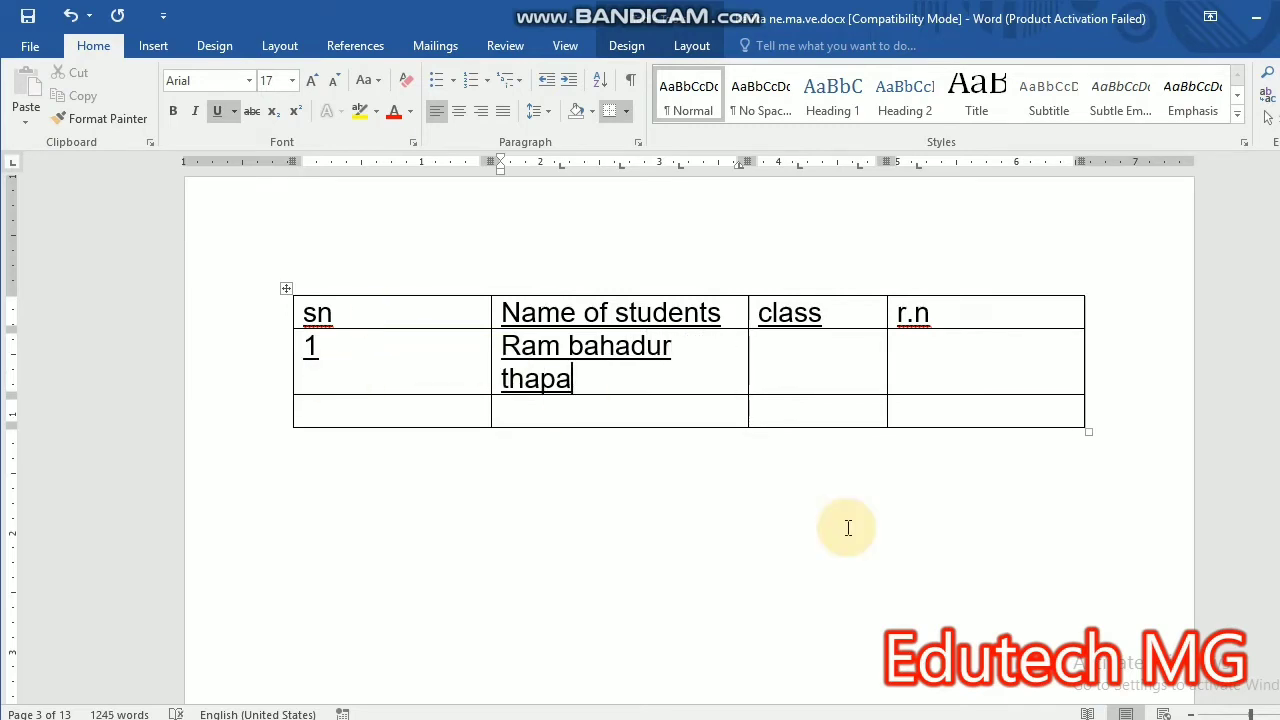
# Give the first student class 7 and roll number 5.
pyautogui.click(806, 366)
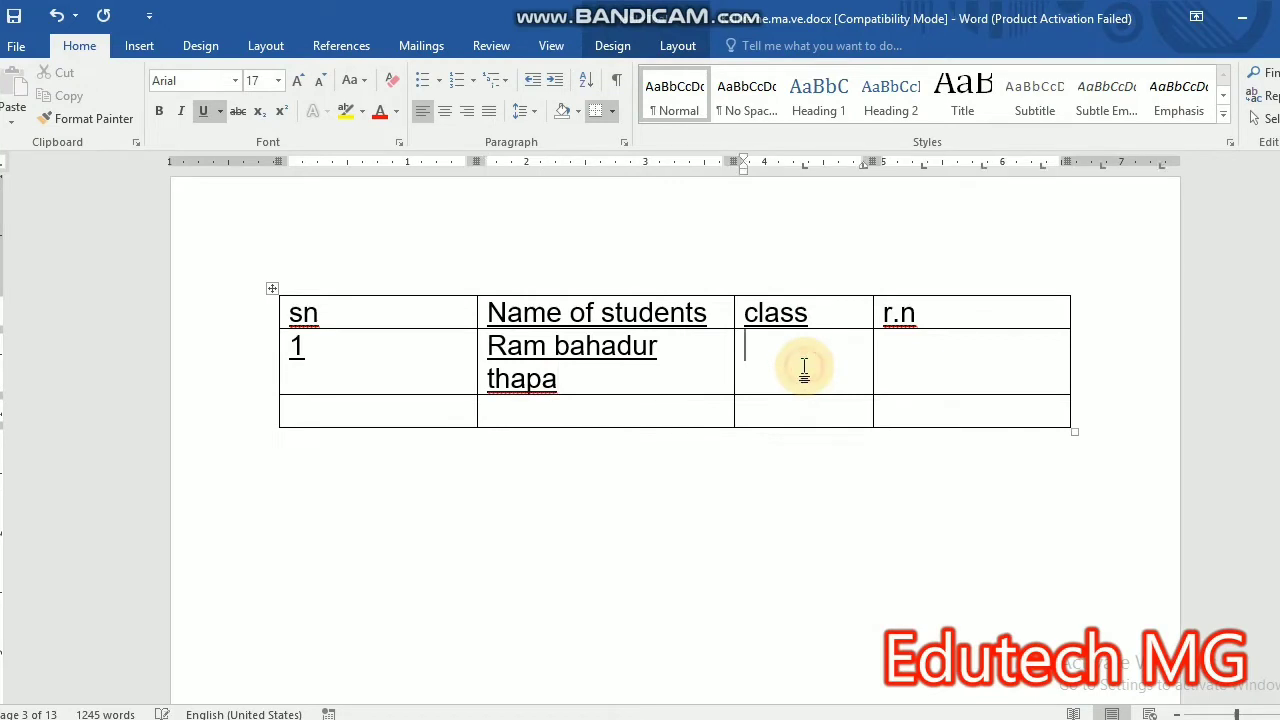
pyautogui.write('7')
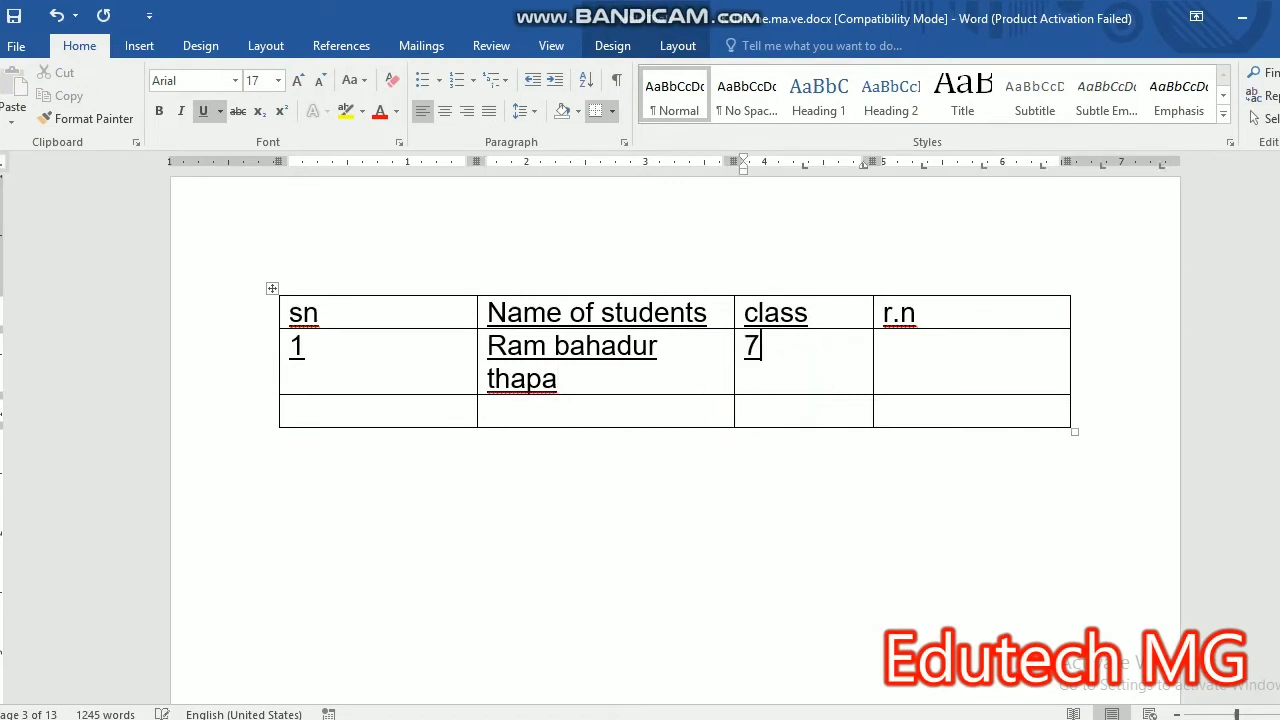
pyautogui.click(859, 309)
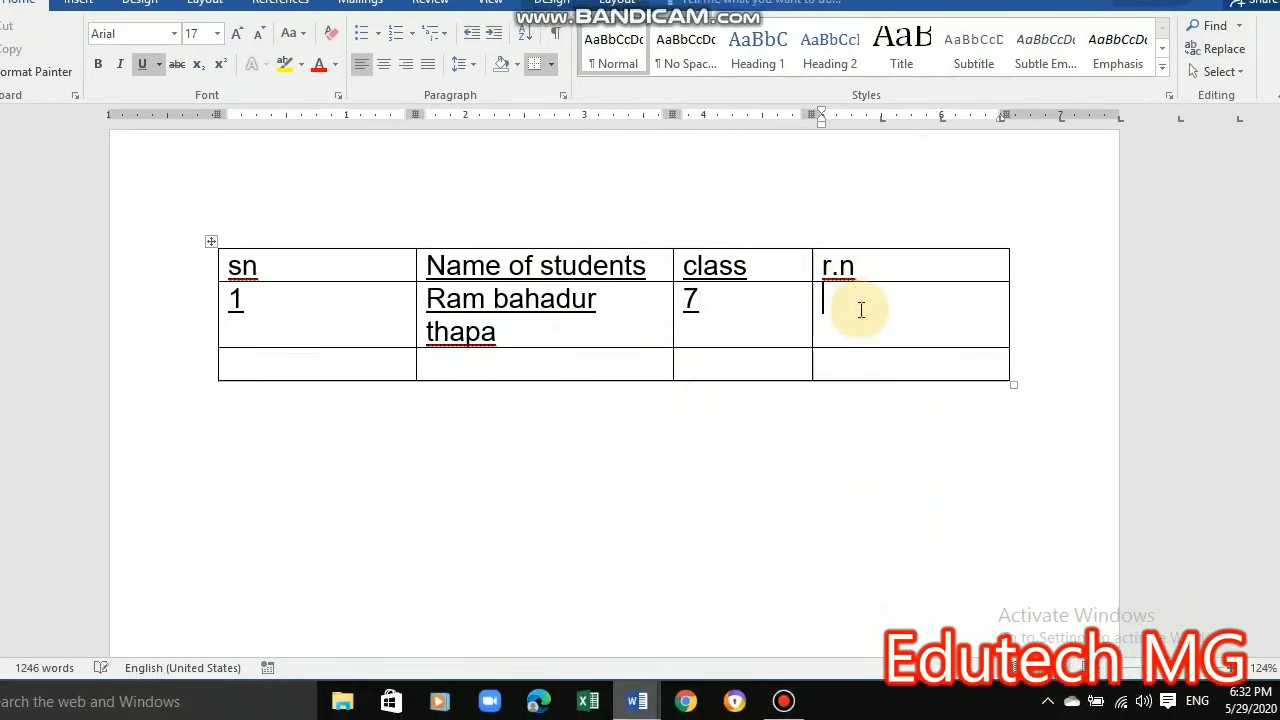
pyautogui.write('5')
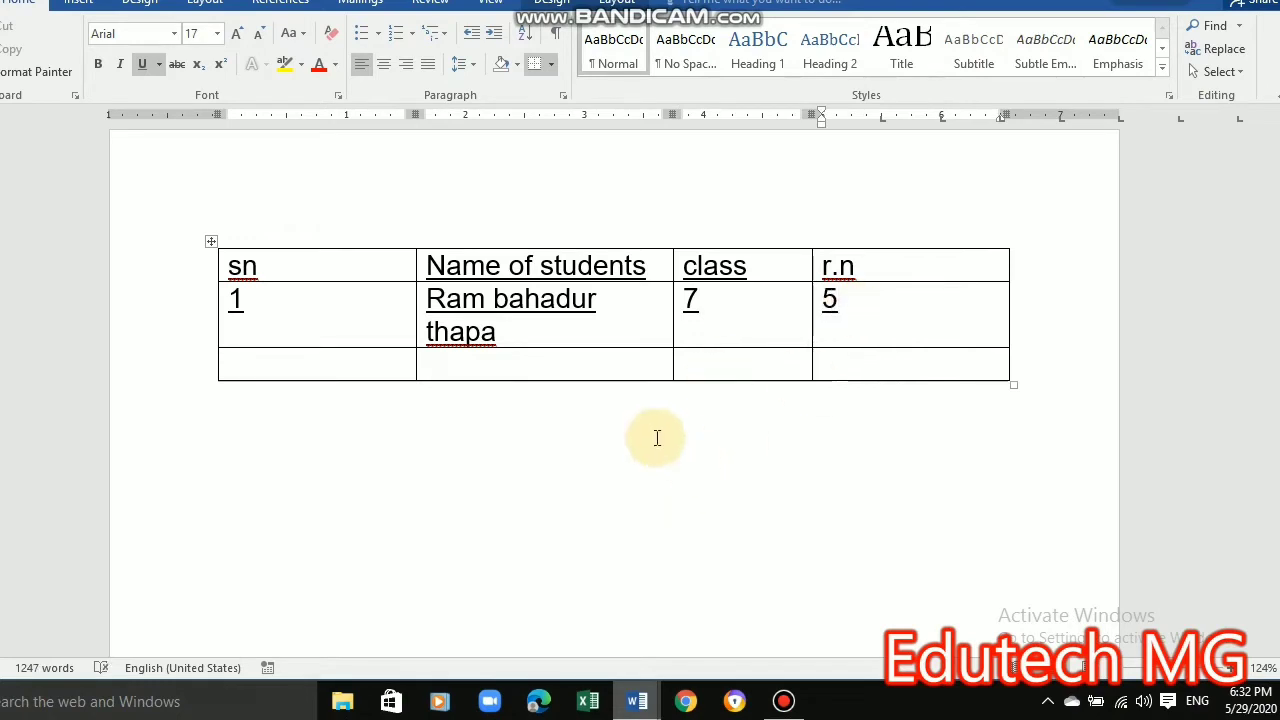
# Fill row three with sn 2, the second student's name, class 7 and roll number 3.
pyautogui.click(305, 365)
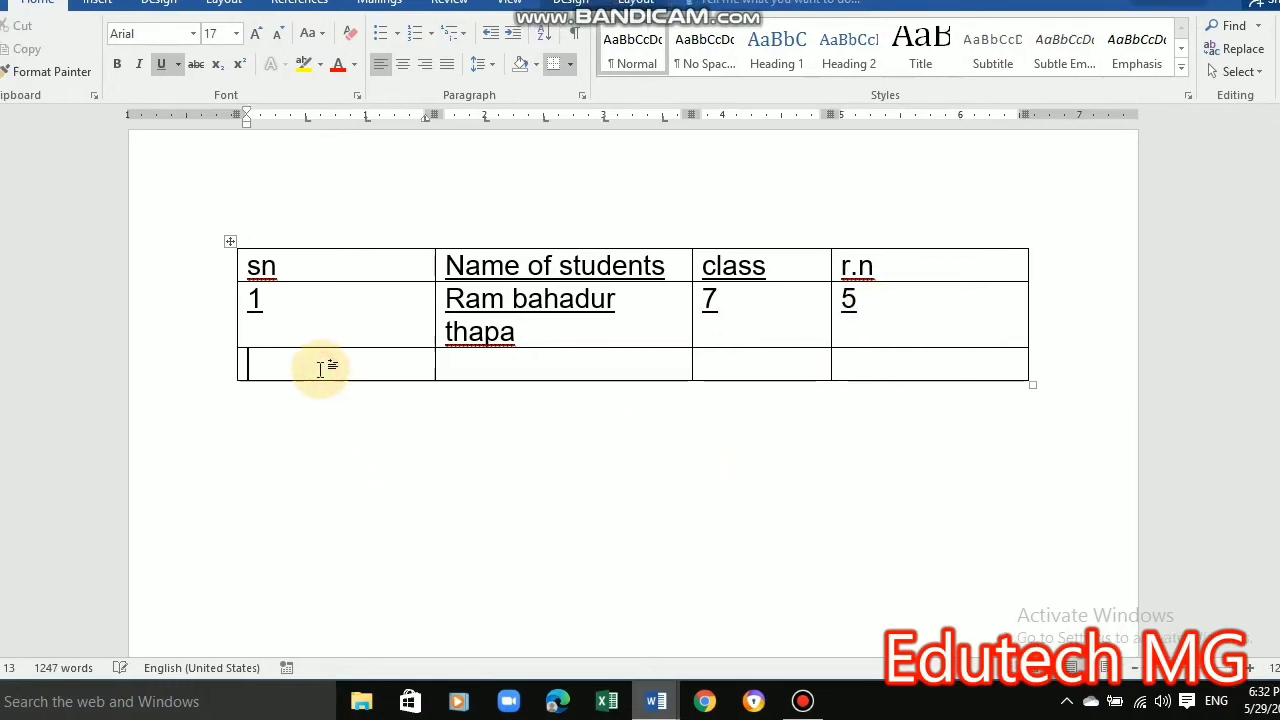
pyautogui.write('2')
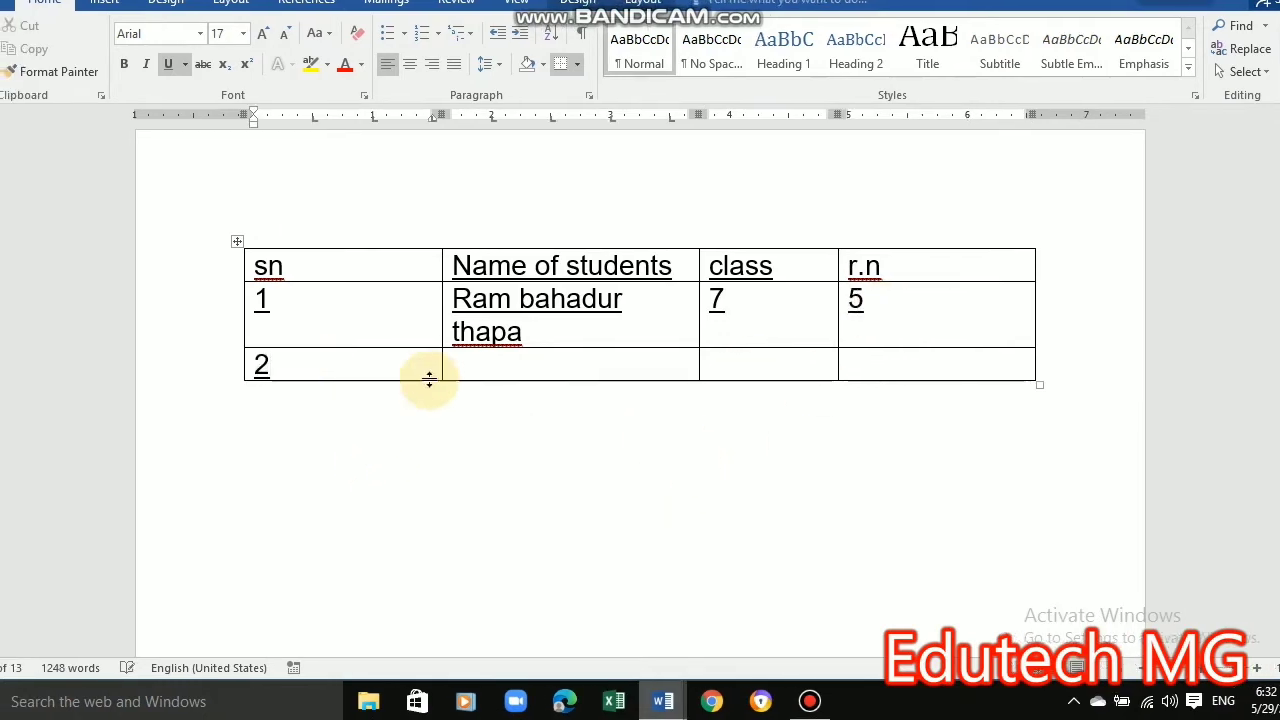
pyautogui.click(519, 356)
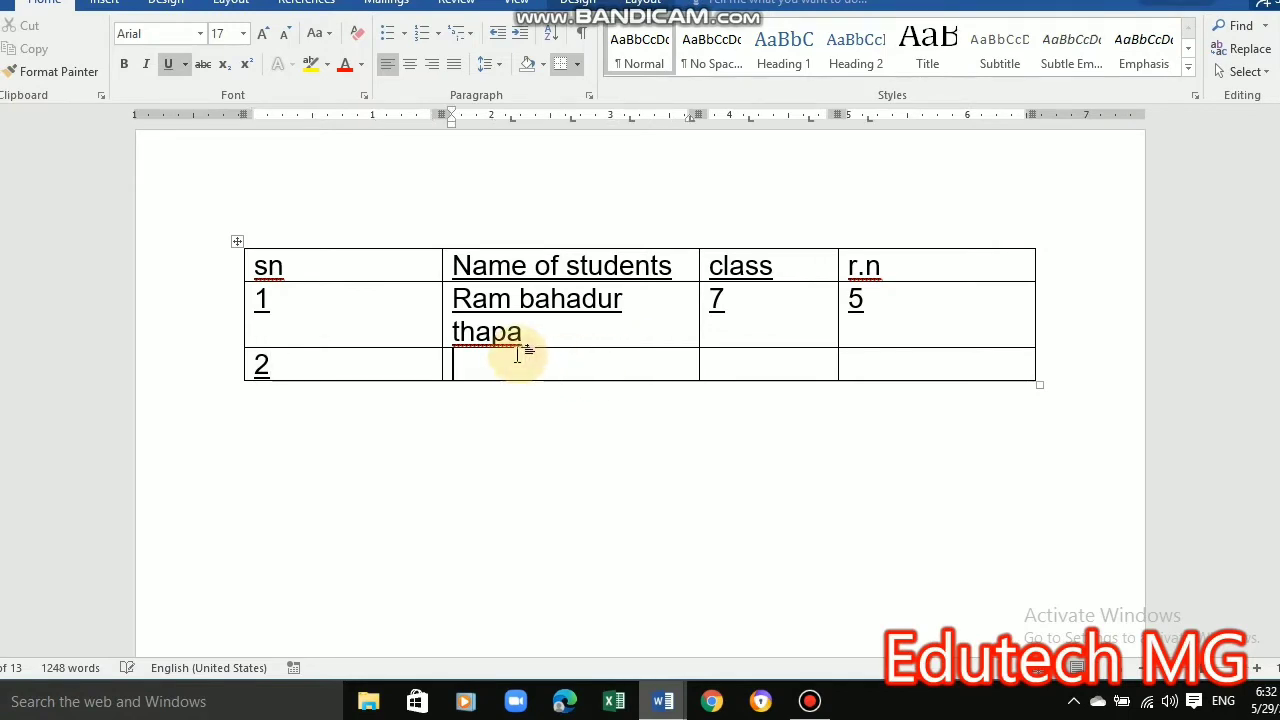
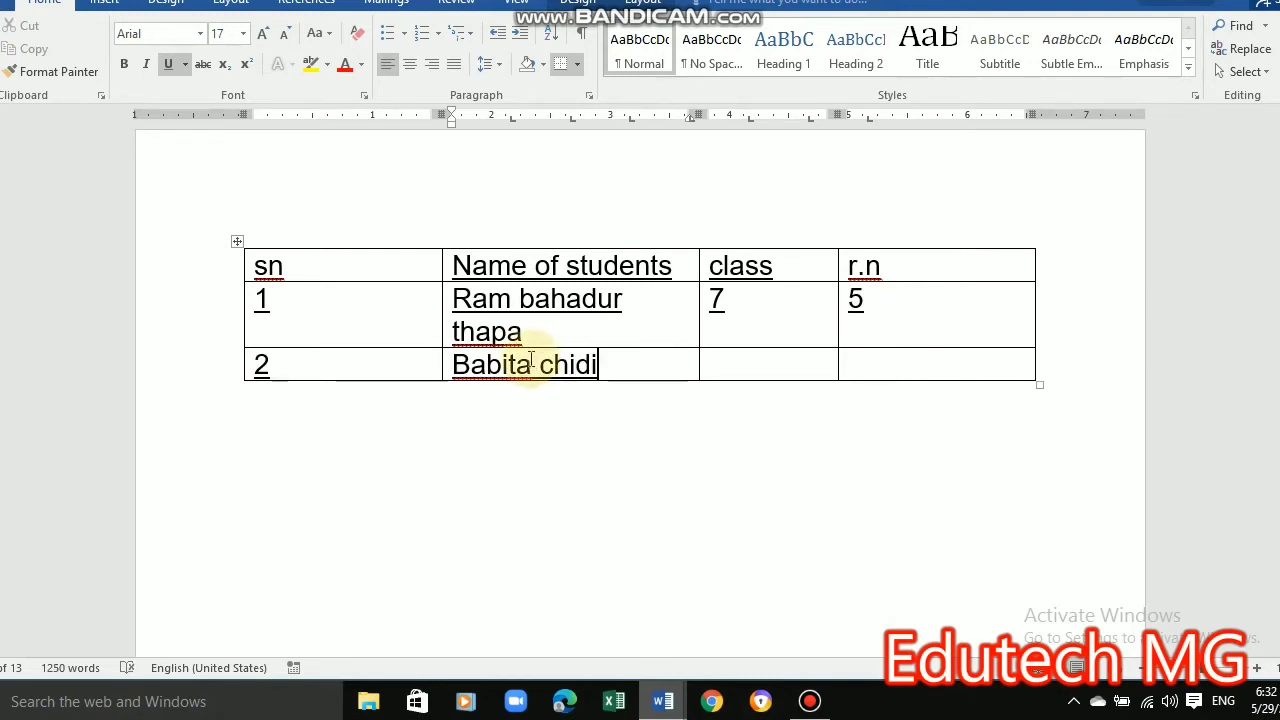
pyautogui.click(740, 360)
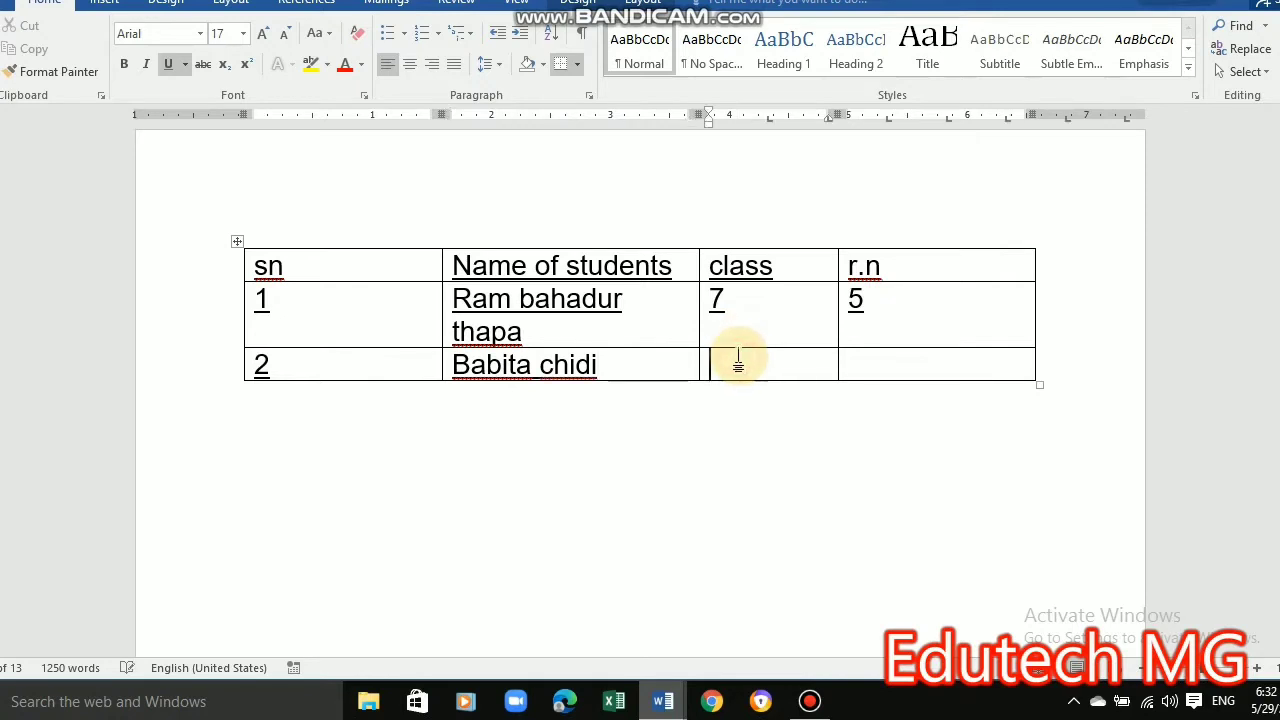
pyautogui.write('7')
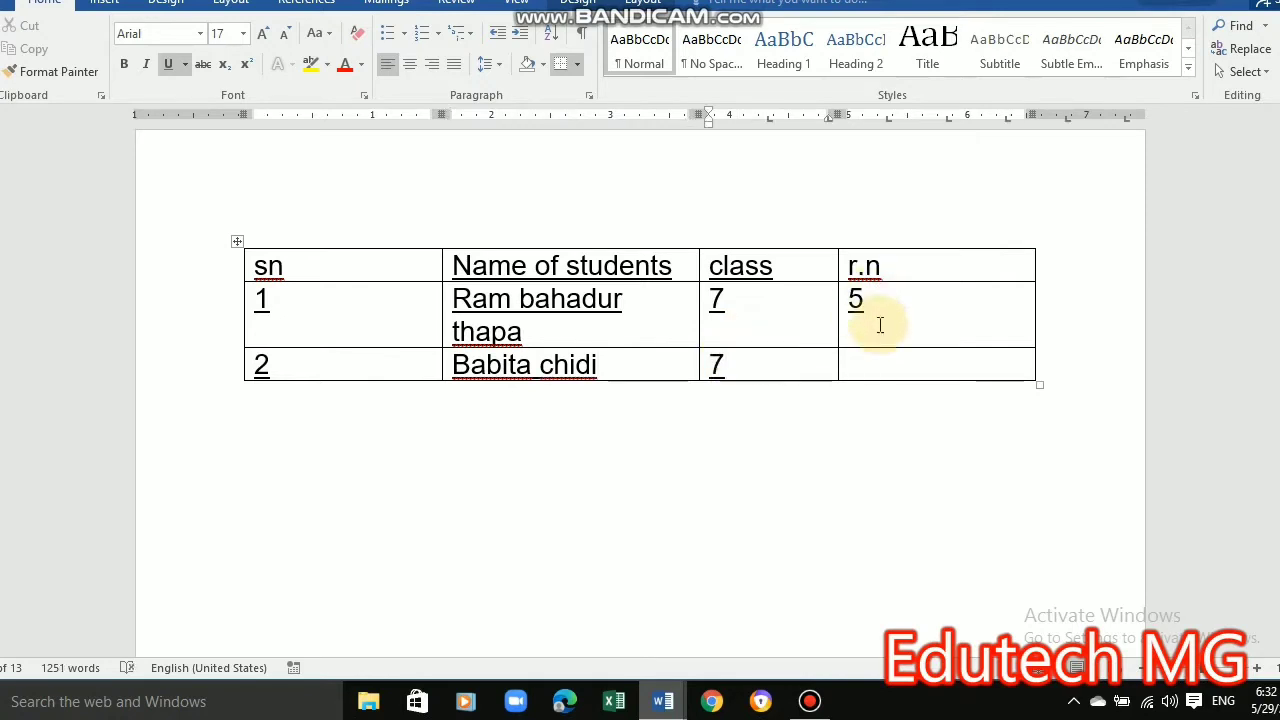
pyautogui.click(871, 361)
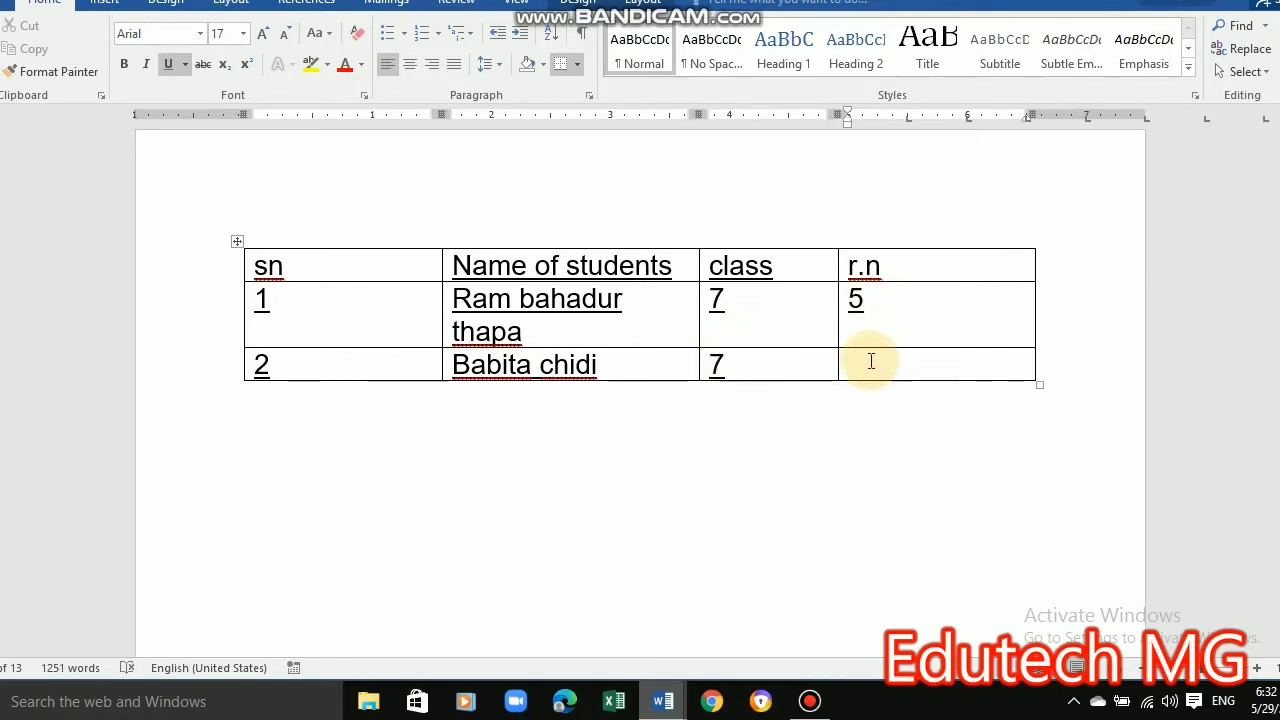
pyautogui.write('3')
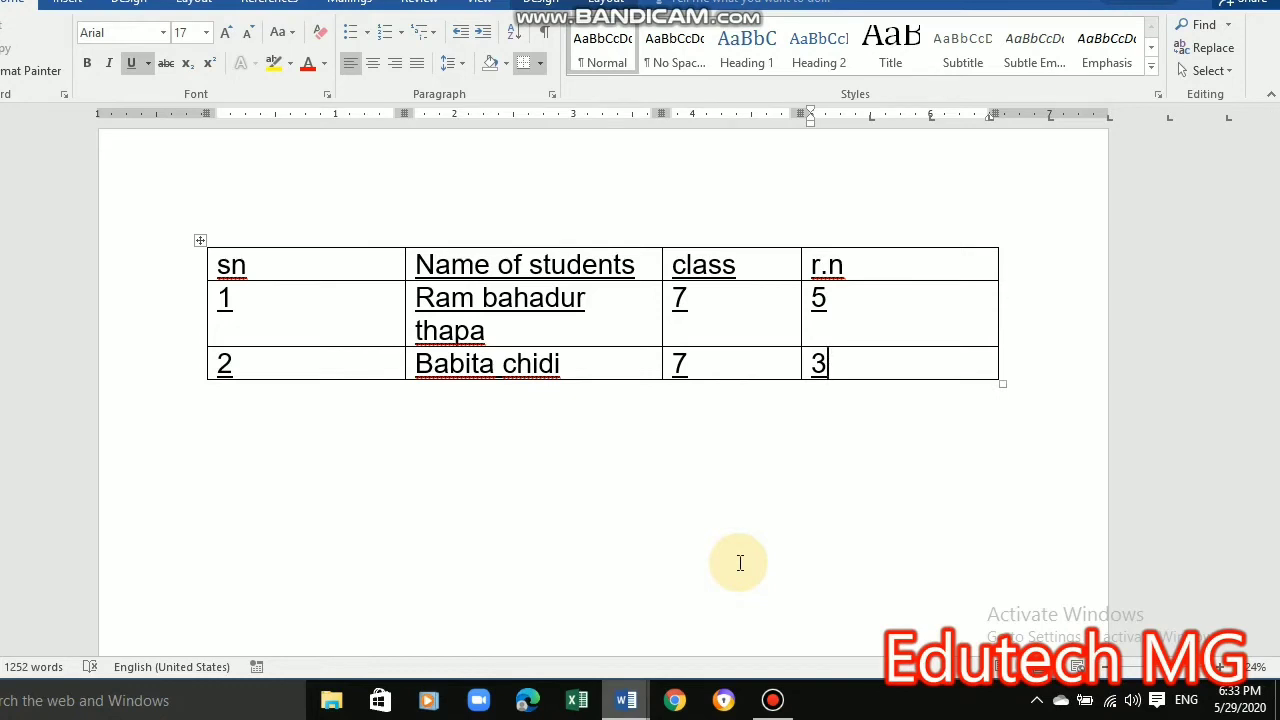
# Extend the student table by two blank rows below the second student.
pyautogui.press('Tab')
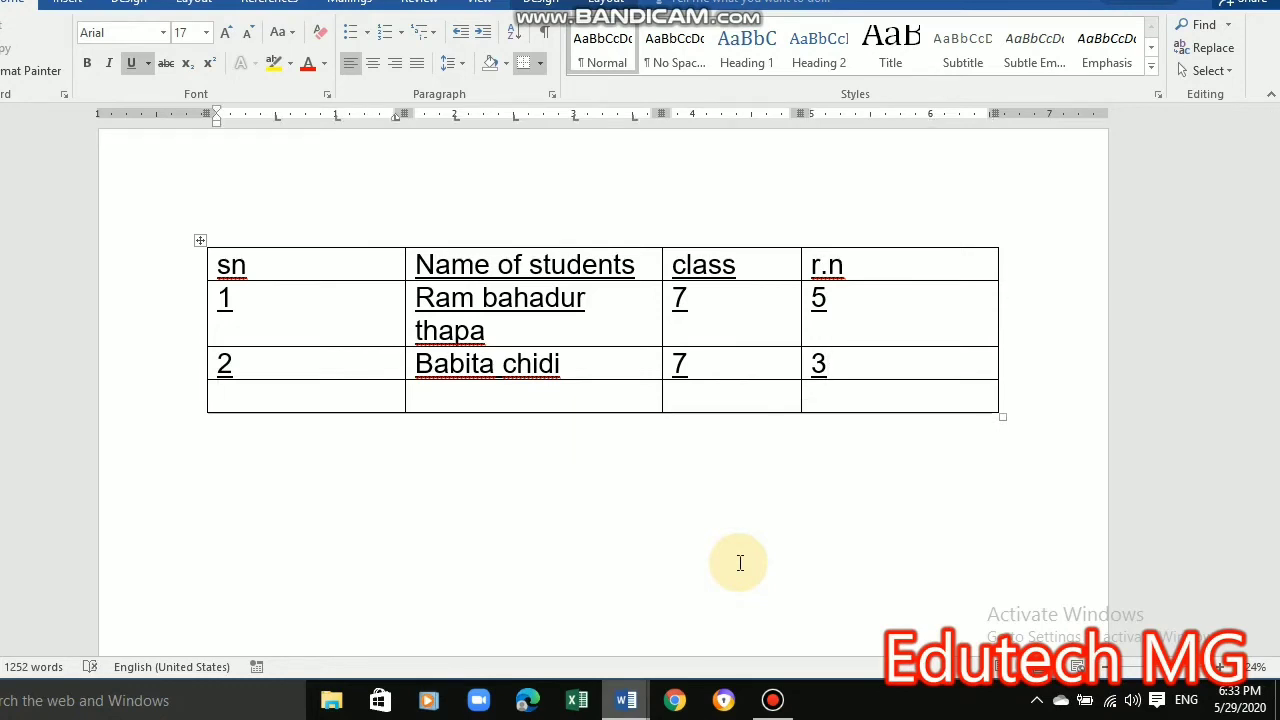
pyautogui.press('Tab')
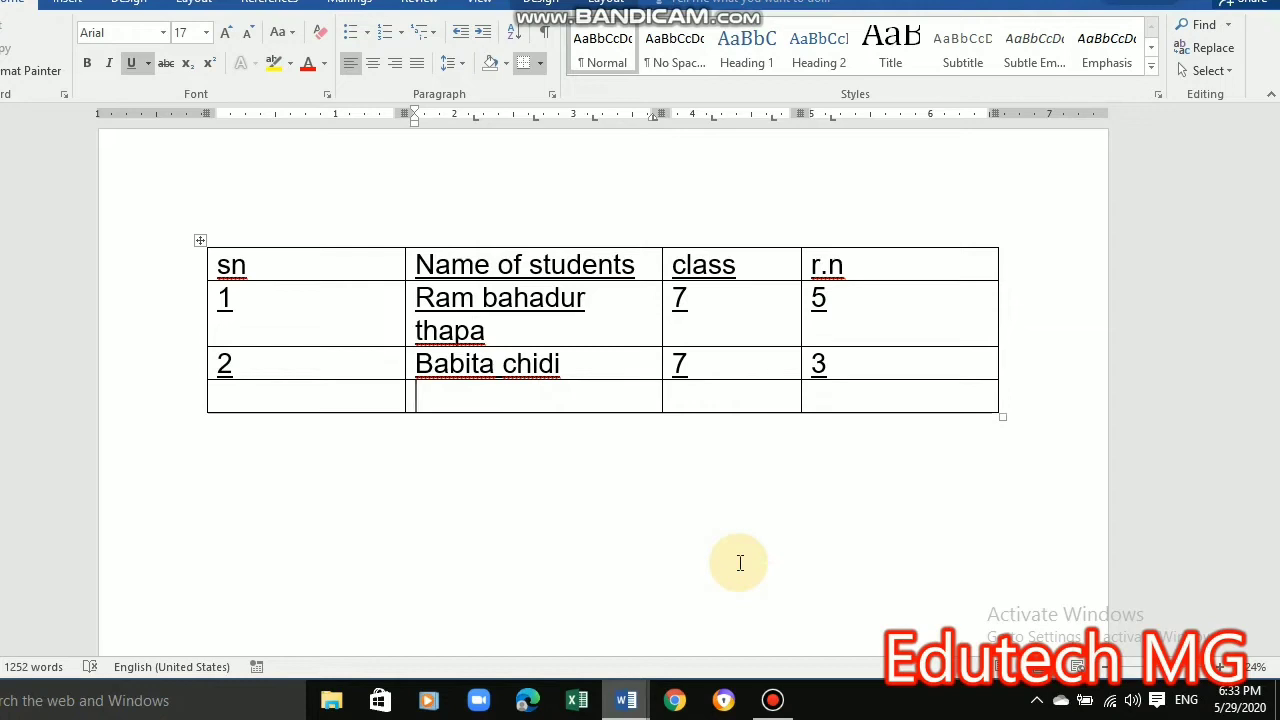
pyautogui.press('Tab')
pyautogui.press('Tab')
pyautogui.press('Tab')
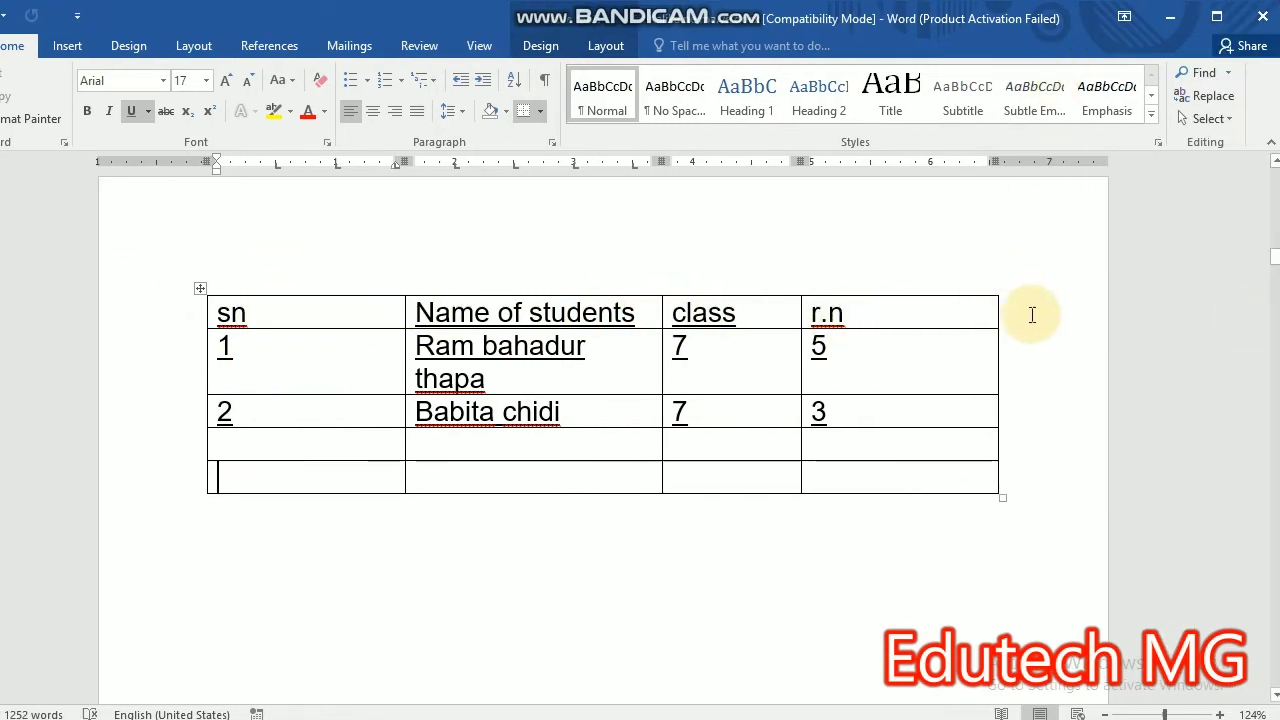
pyautogui.click(865, 315)
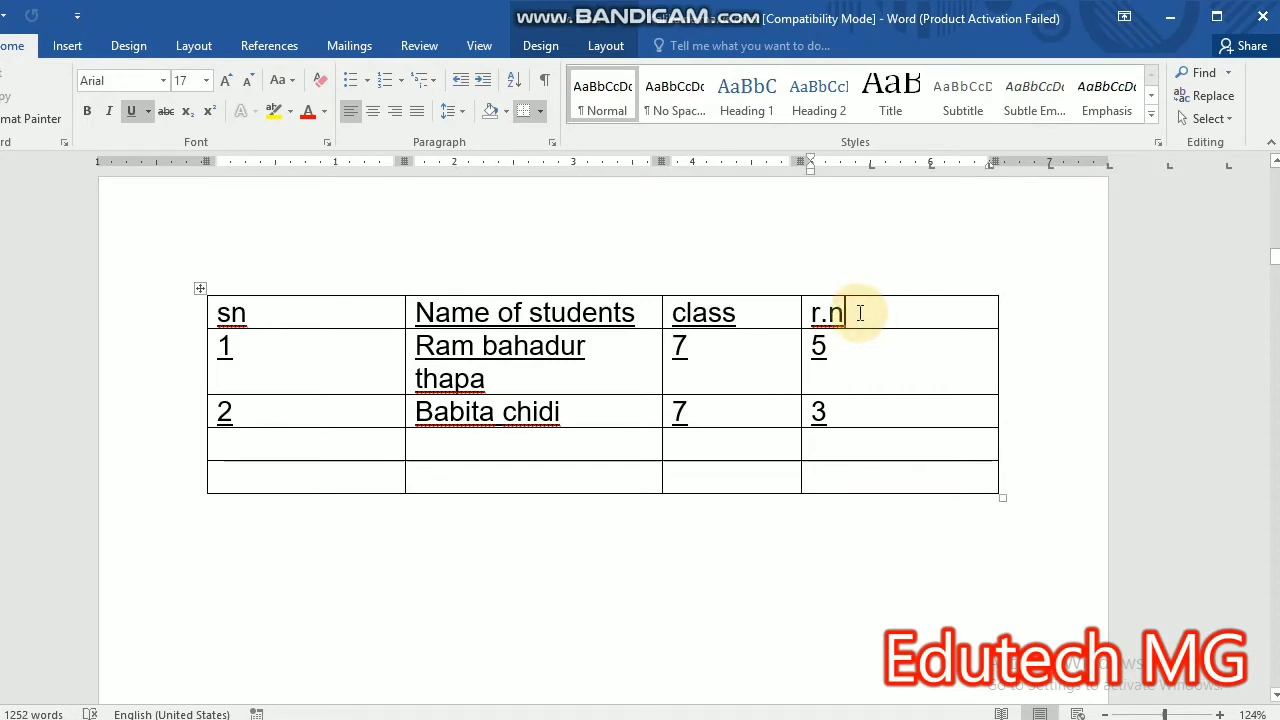
# Insert an empty fifth column to the right of the r.n column.
pyautogui.rightClick(859, 314)
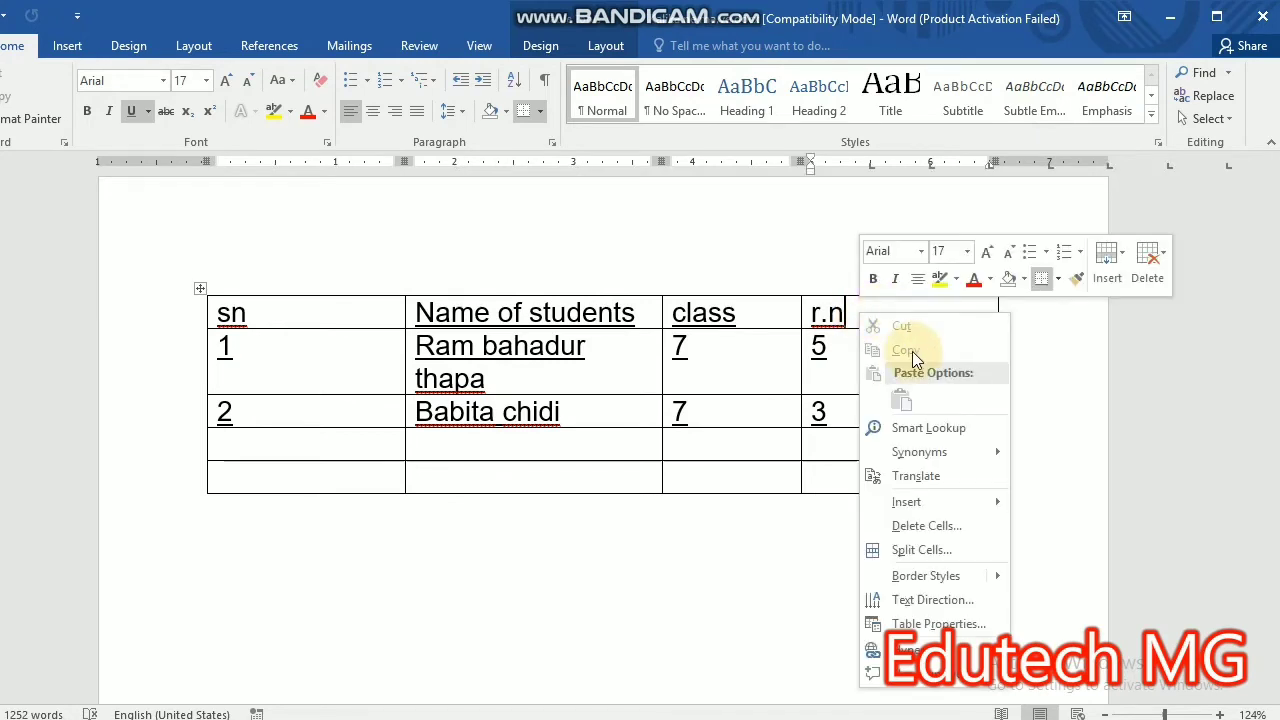
pyautogui.moveTo(911, 511)
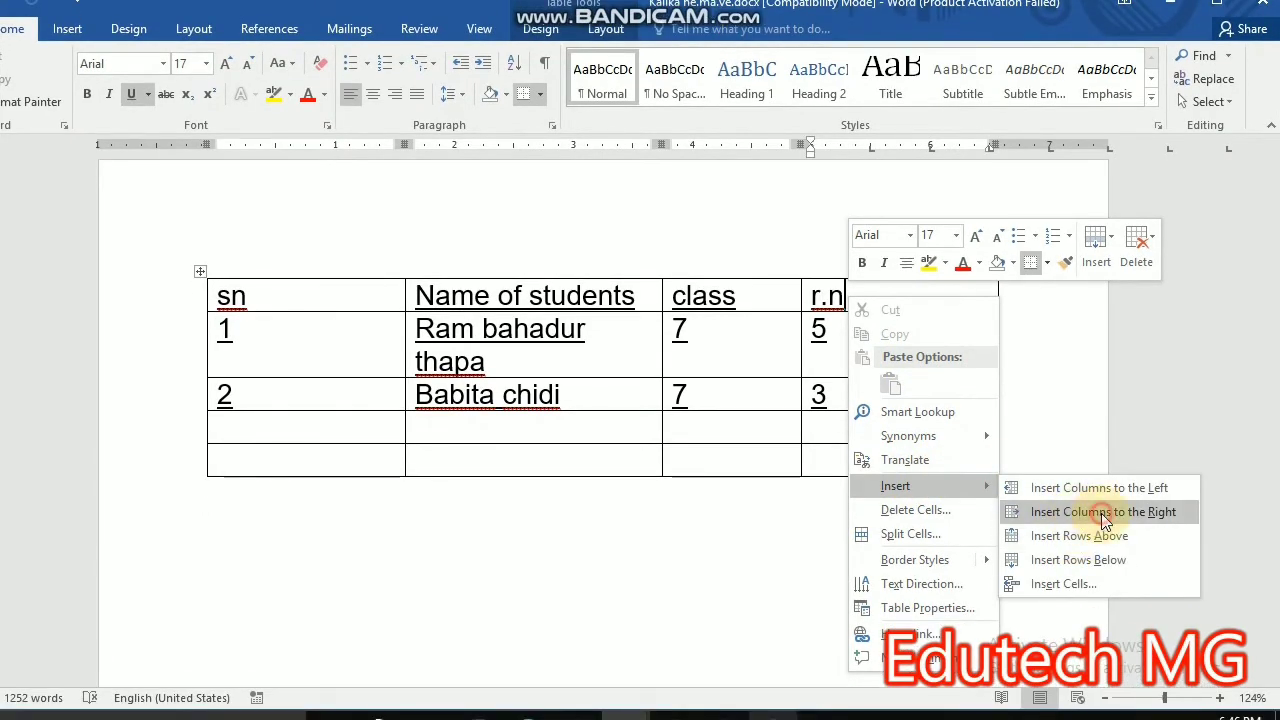
pyautogui.click(1104, 512)
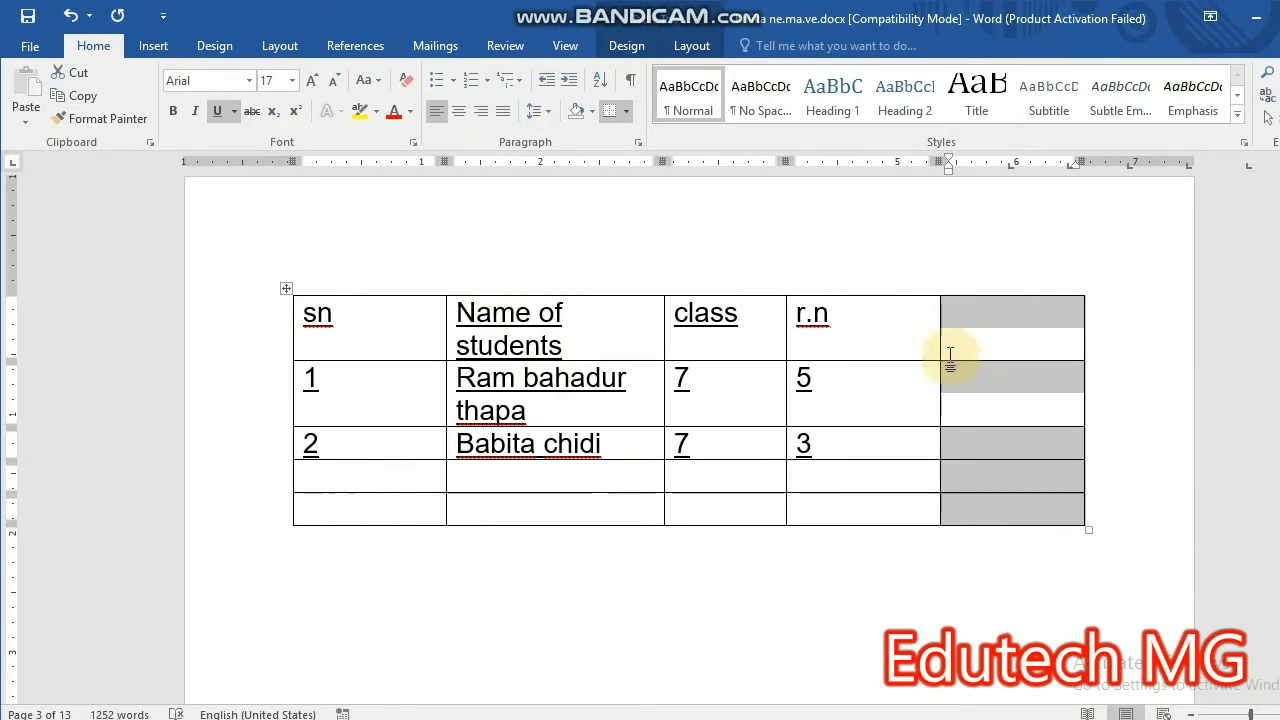
pyautogui.click(800, 345)
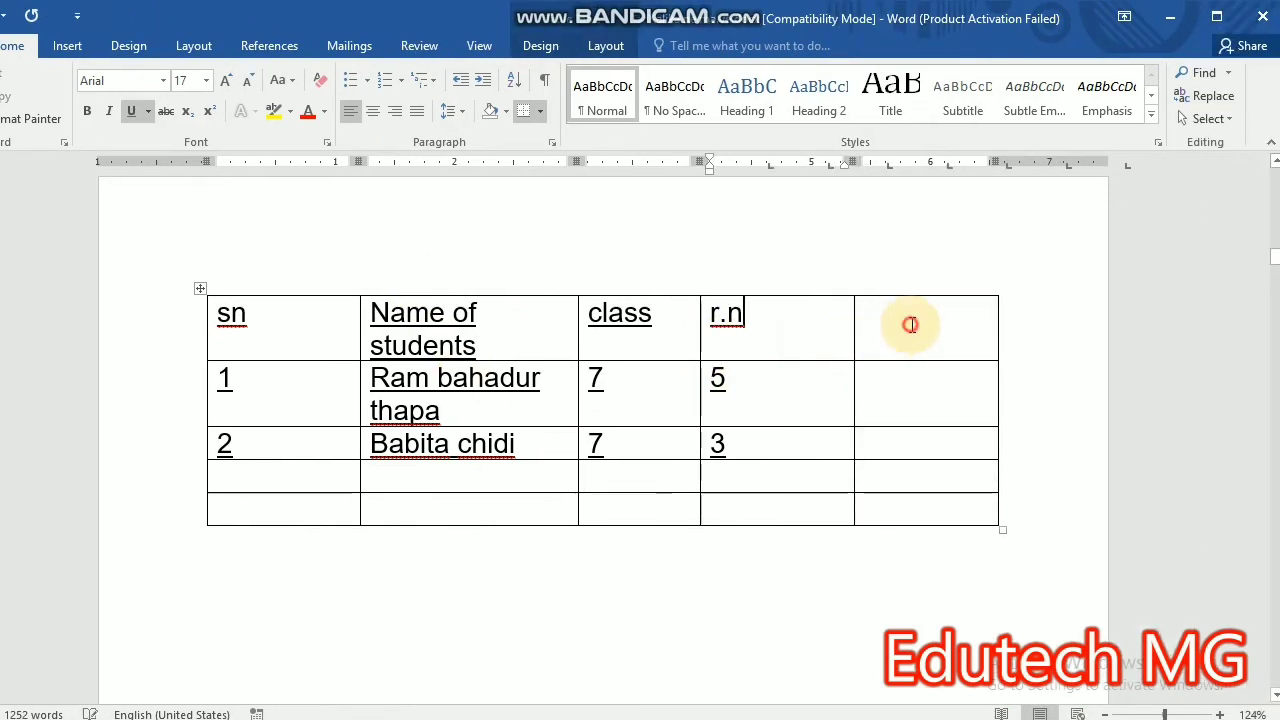
pyautogui.click(910, 324)
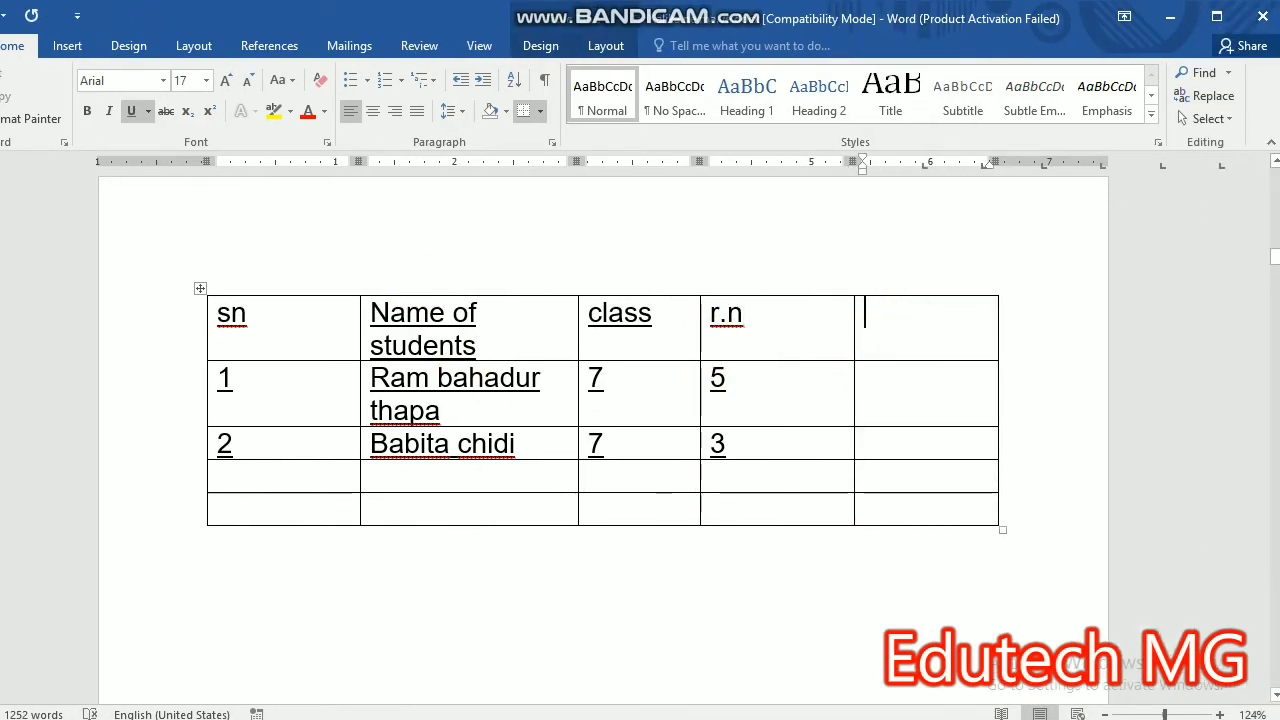
# Head the fifth column 'address', enter 'palpa' for the first student, and select palpa.
pyautogui.write('alpa')
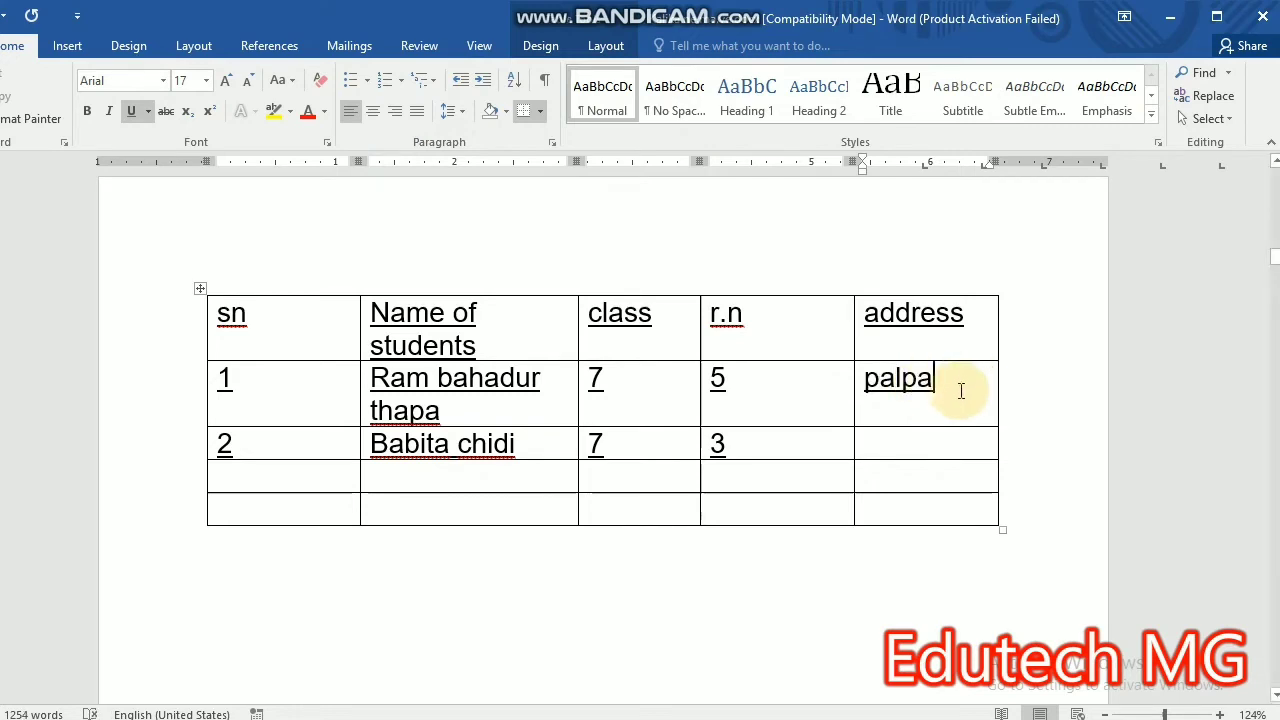
pyautogui.moveTo(938, 377); pyautogui.dragTo(860, 378)
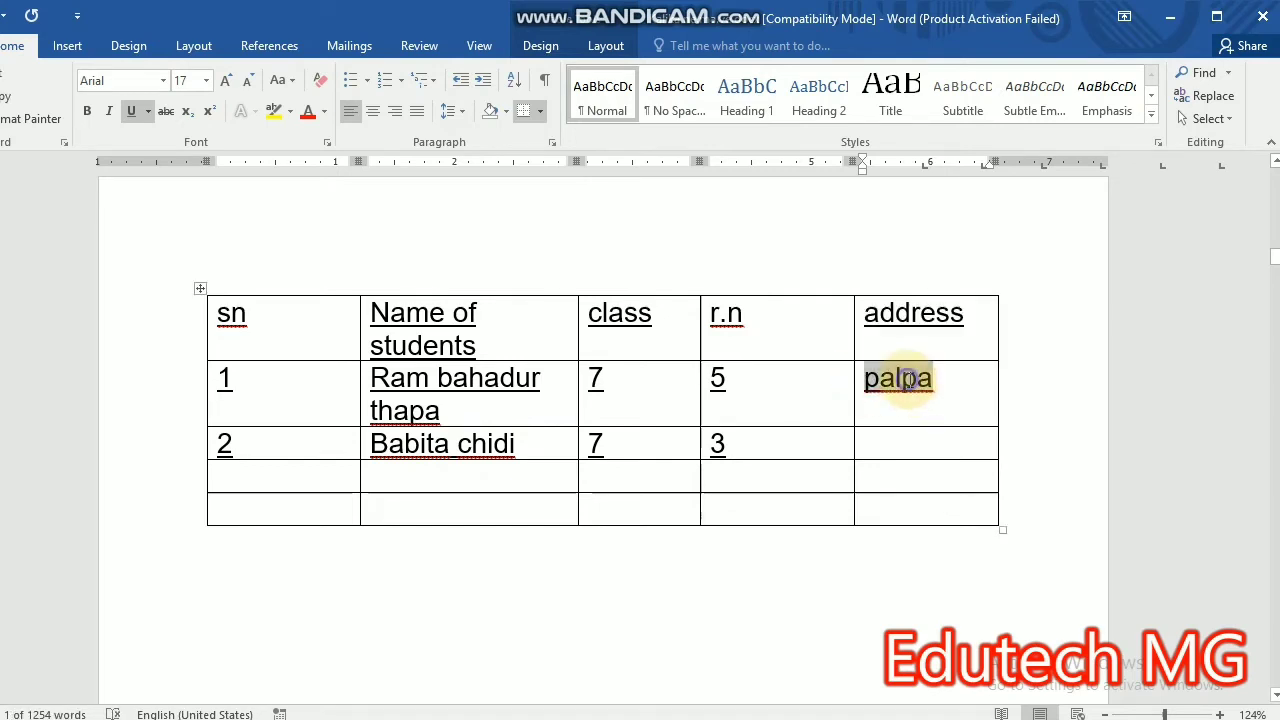
pyautogui.click(904, 379)
pyautogui.click(938, 380)
pyautogui.moveTo(938, 380); pyautogui.dragTo(874, 389)
pyautogui.hotkey('ctrl', 'c')
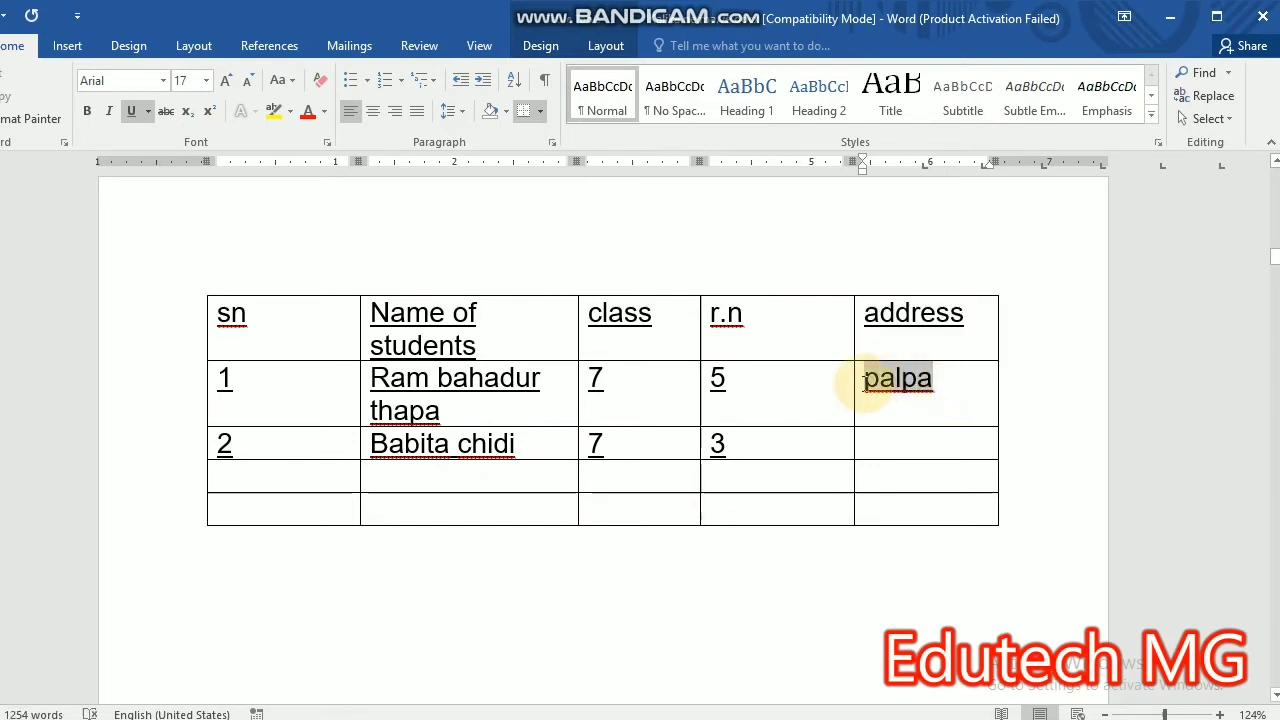
pyautogui.rightClick(890, 392)
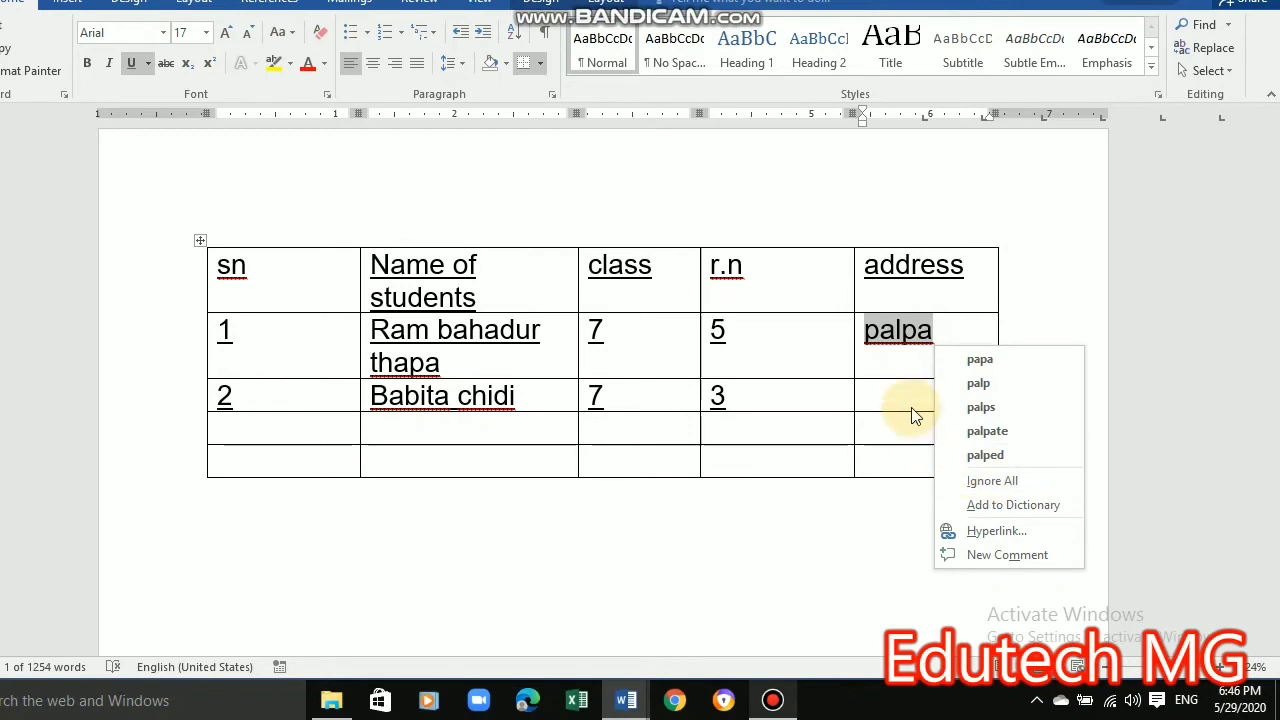
pyautogui.click(908, 395)
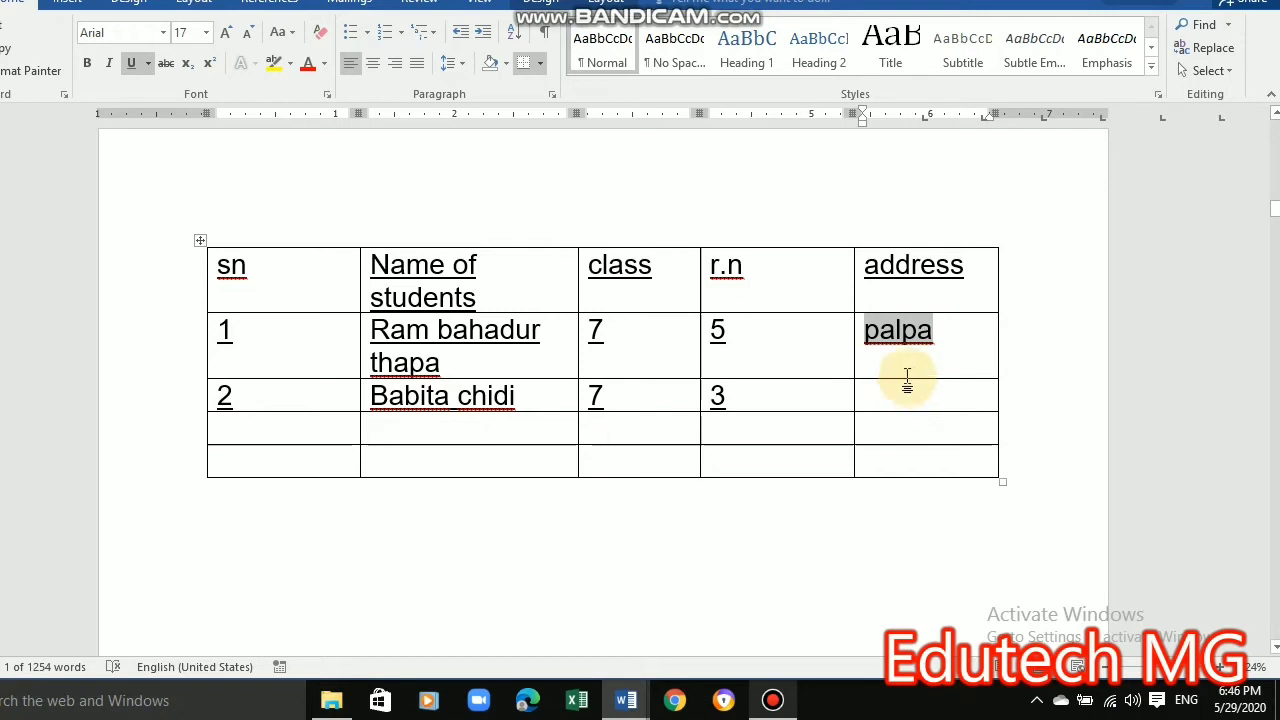
pyautogui.click(904, 398)
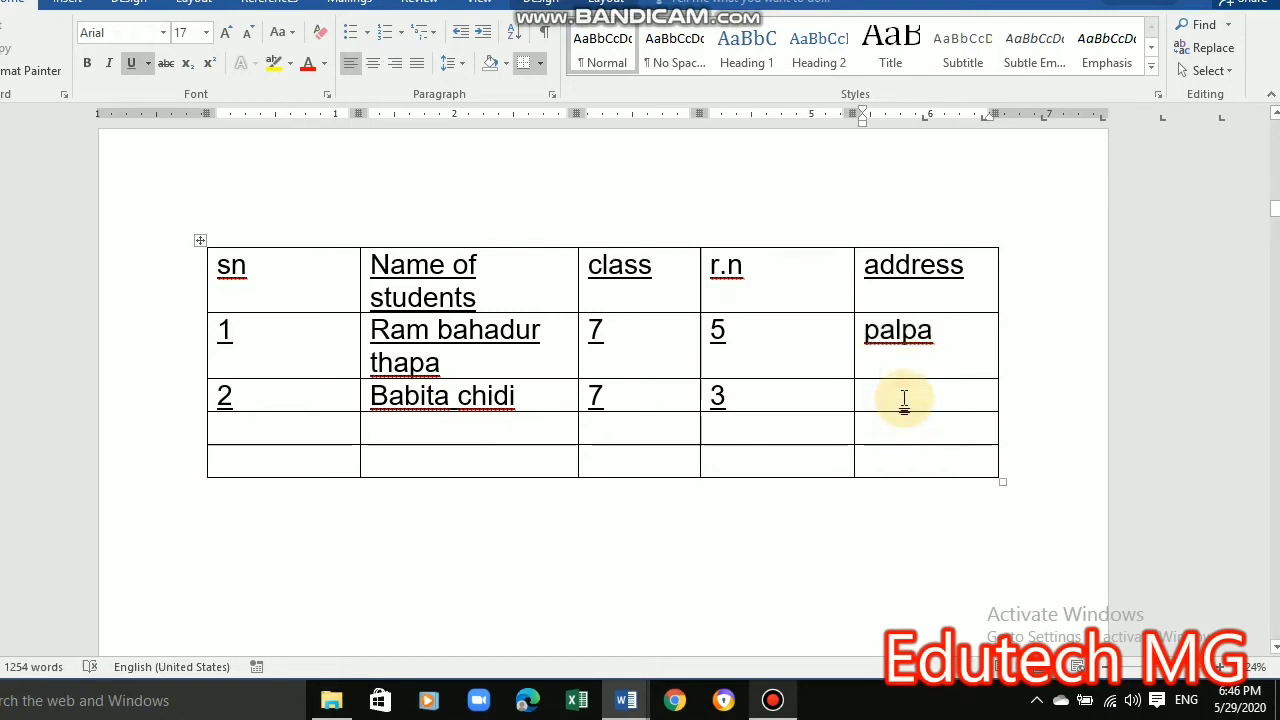
# Paste 'palpa' into the second student's address cell.
pyautogui.hotkey('ctrl', 'v')
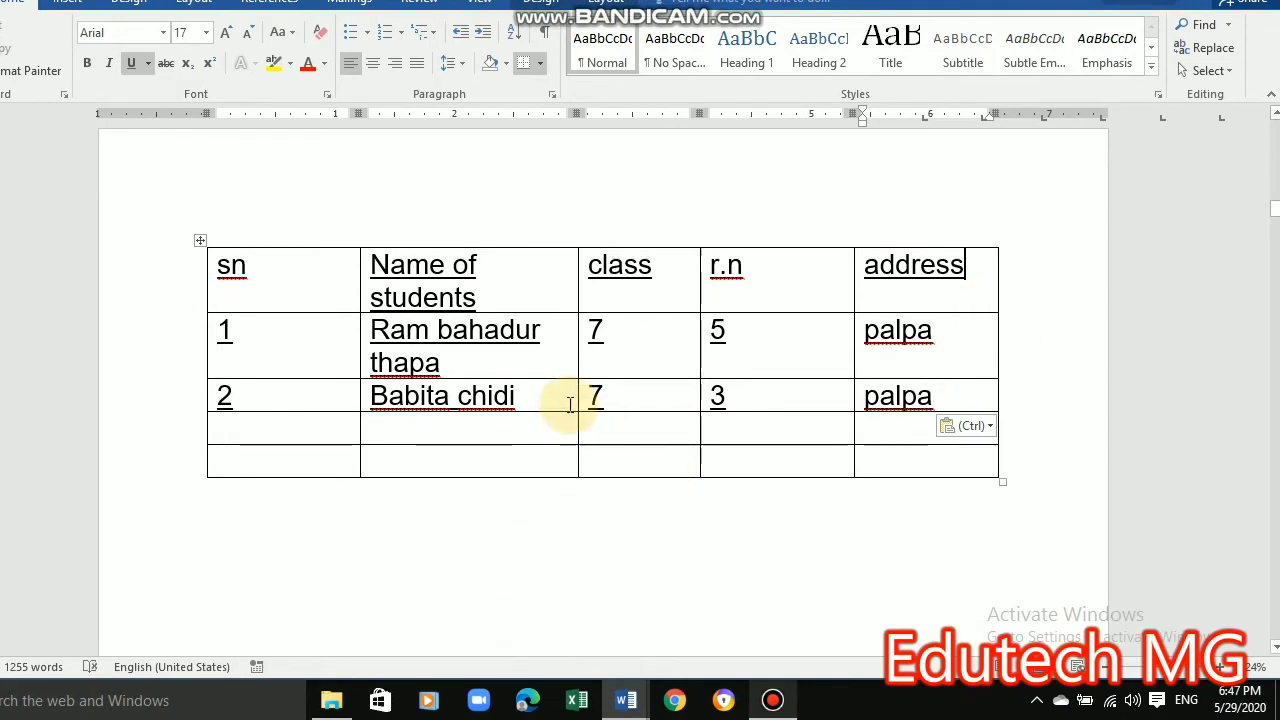
# Insert one more empty row into the student table, making three blank rows.
pyautogui.click(512, 463)
pyautogui.rightClick(507, 463)
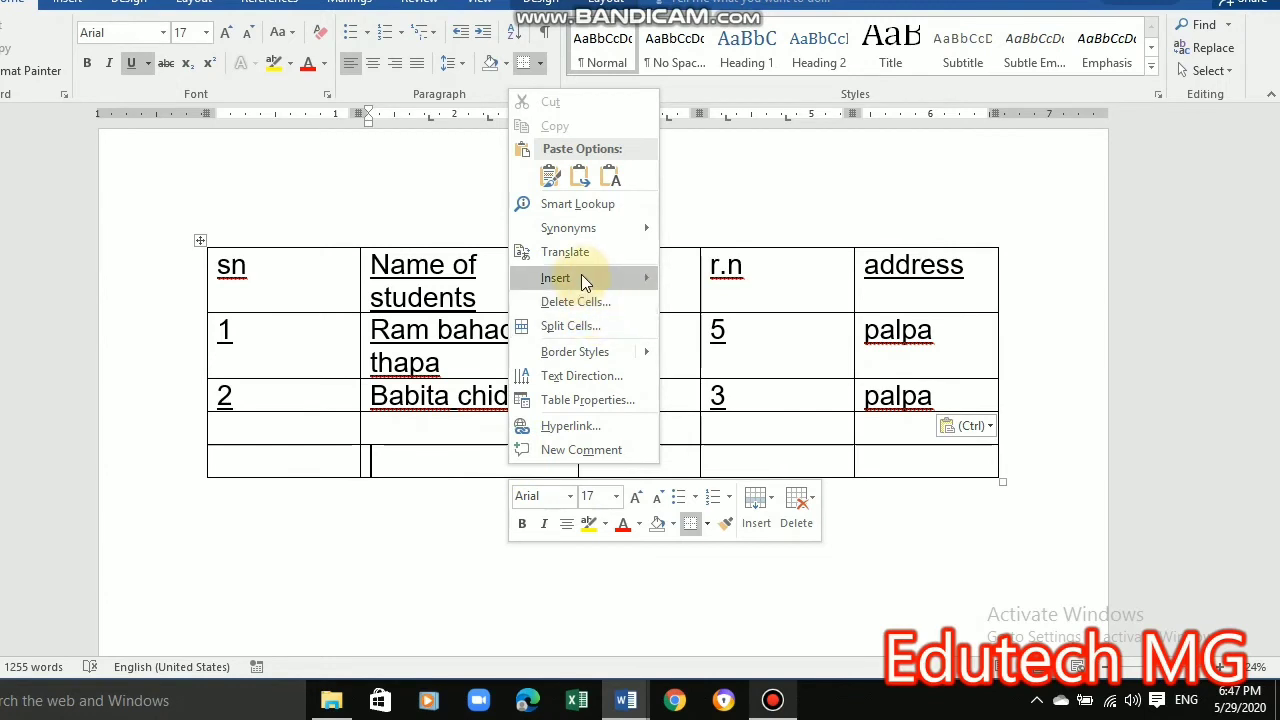
pyautogui.moveTo(581, 277)
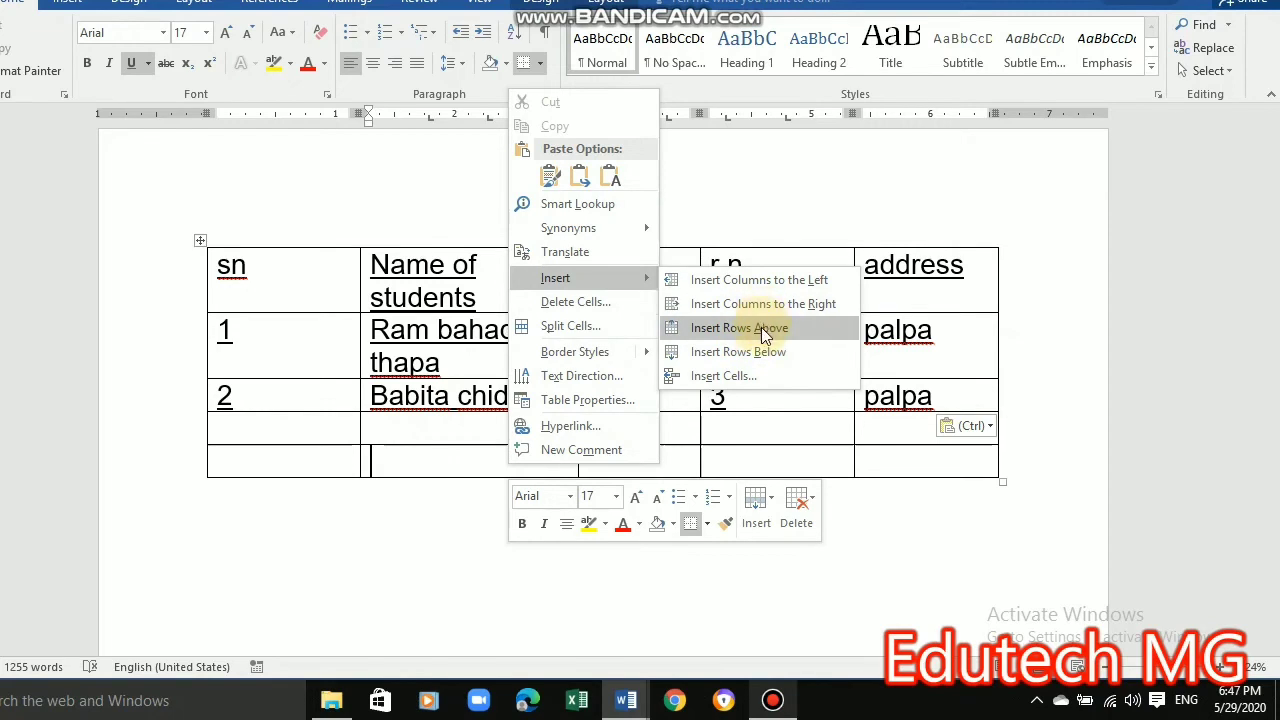
pyautogui.click(739, 354)
pyautogui.click(692, 548)
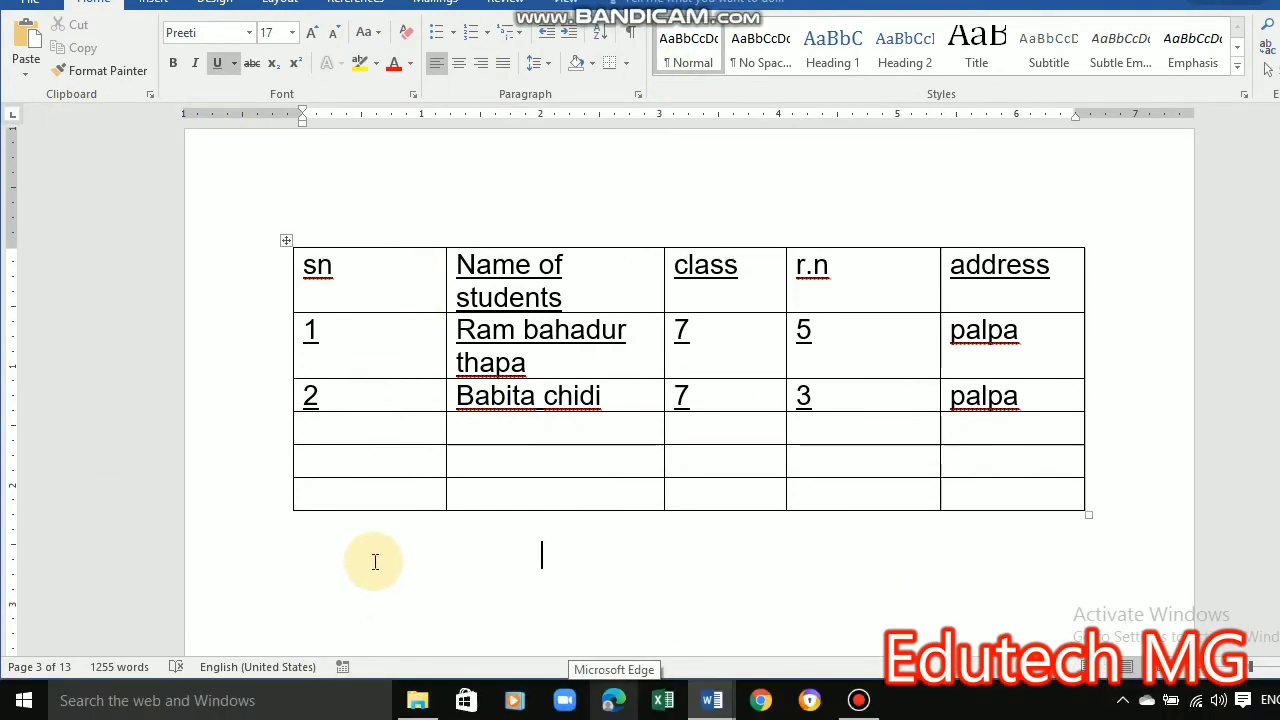
# Delete the entire bottom empty row, leaving two blank rows in the table.
pyautogui.click(420, 492)
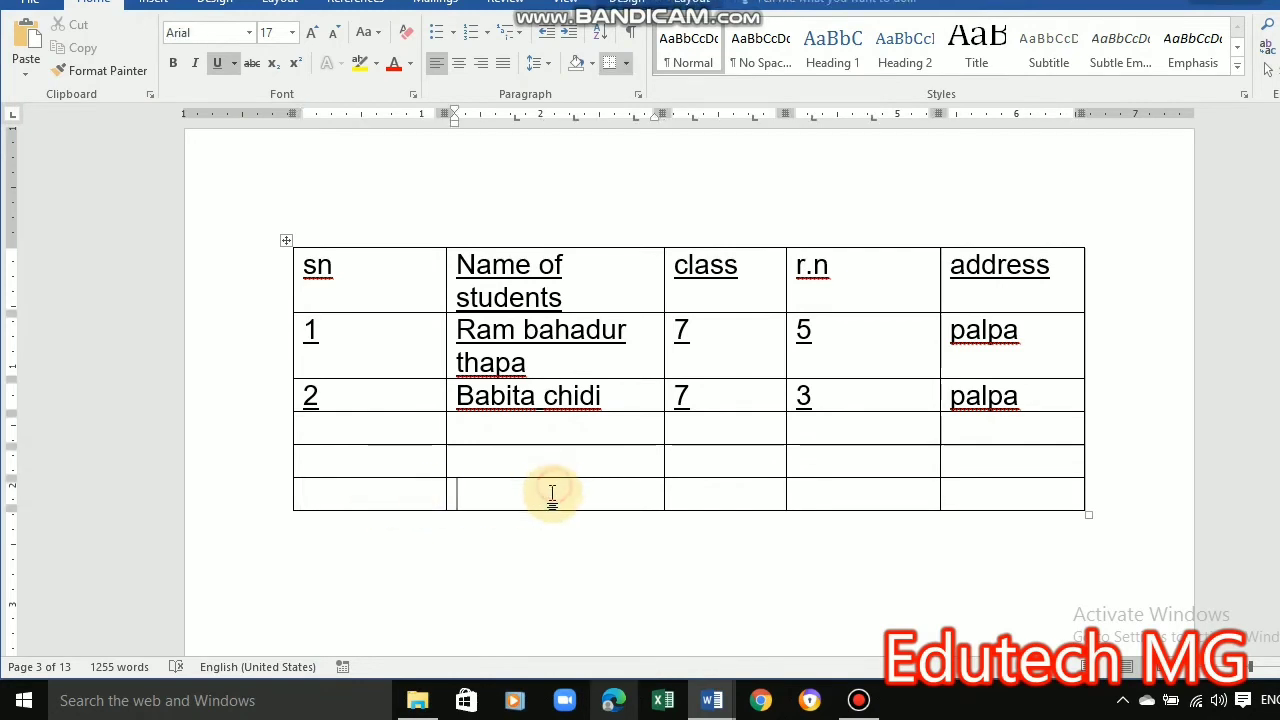
pyautogui.rightClick(480, 497)
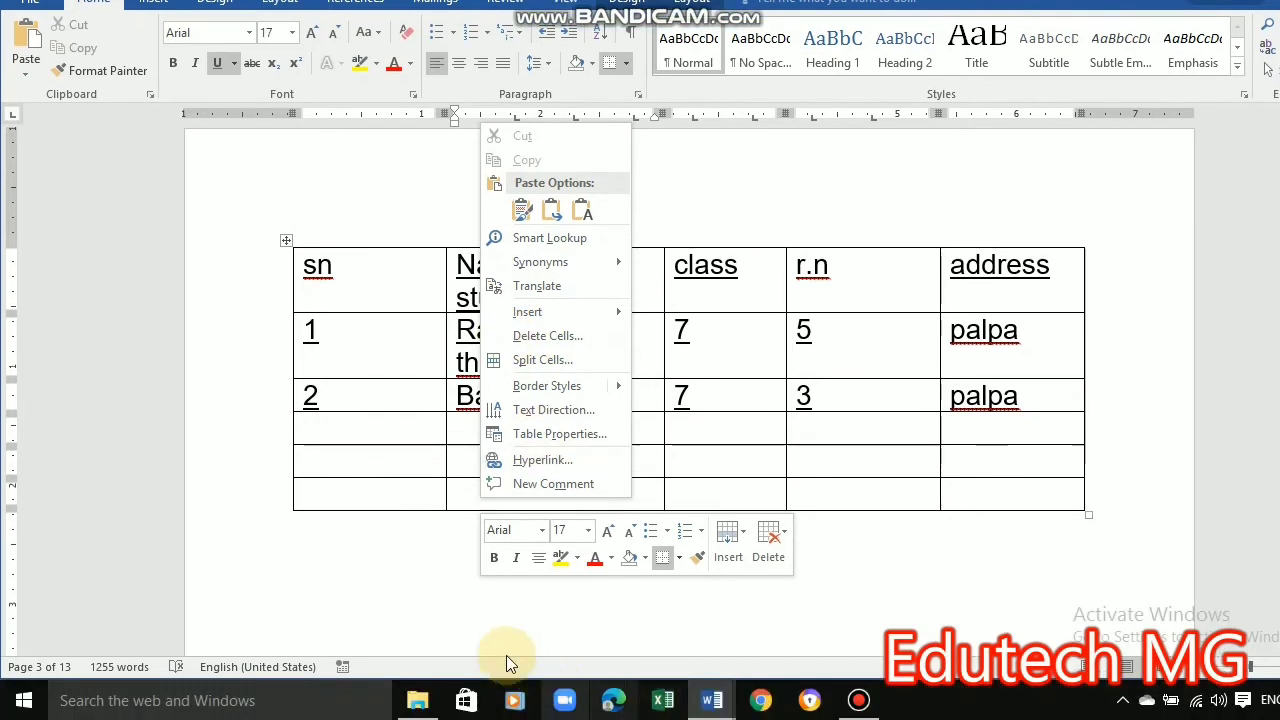
pyautogui.click(582, 630)
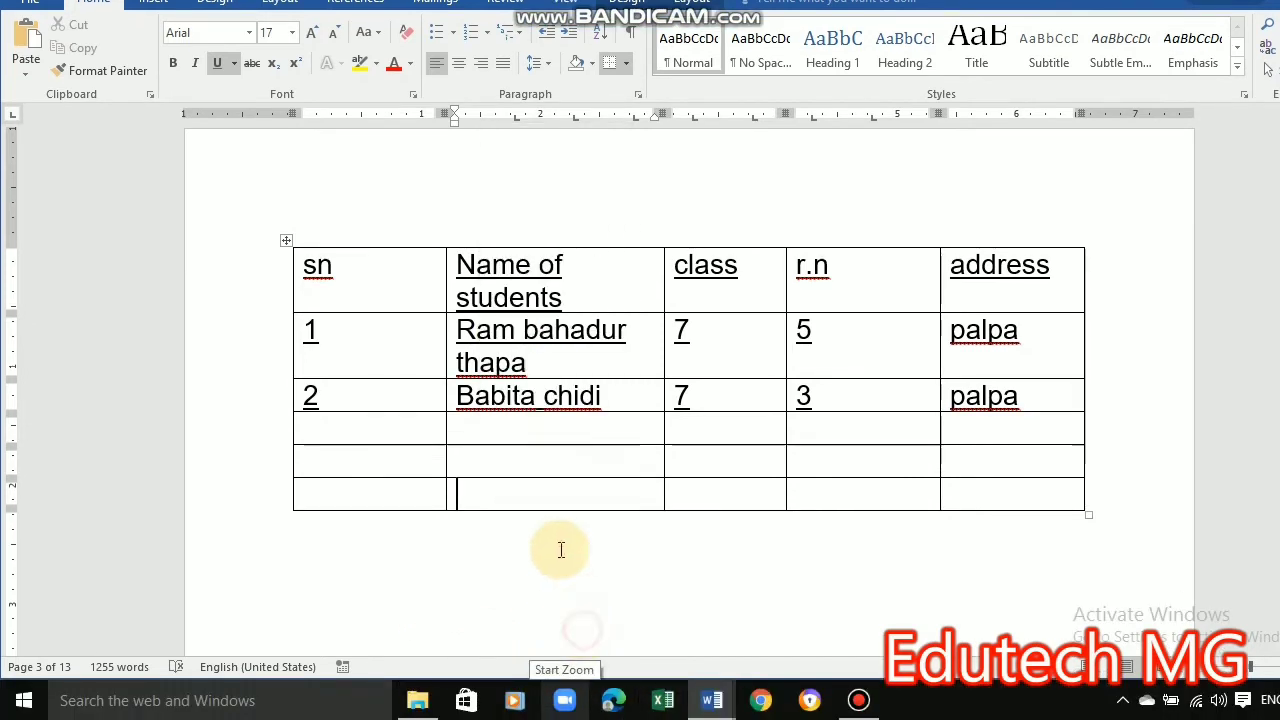
pyautogui.rightClick(535, 491)
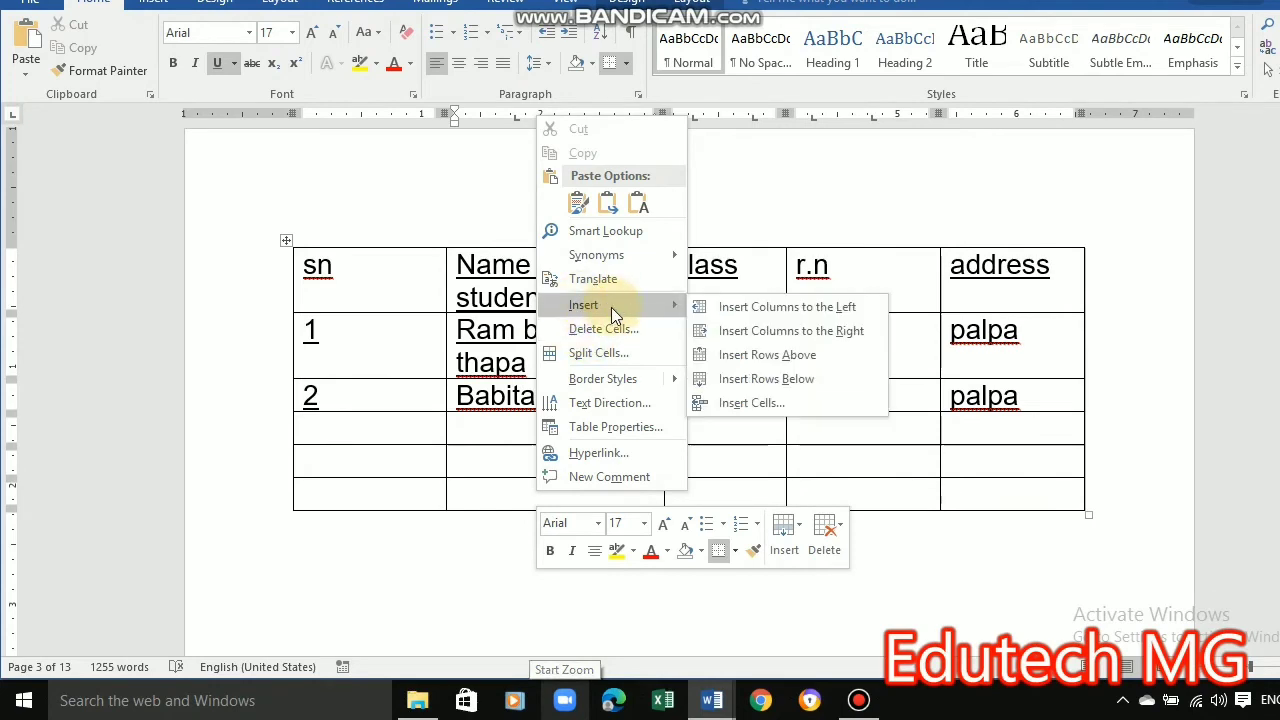
pyautogui.click(606, 330)
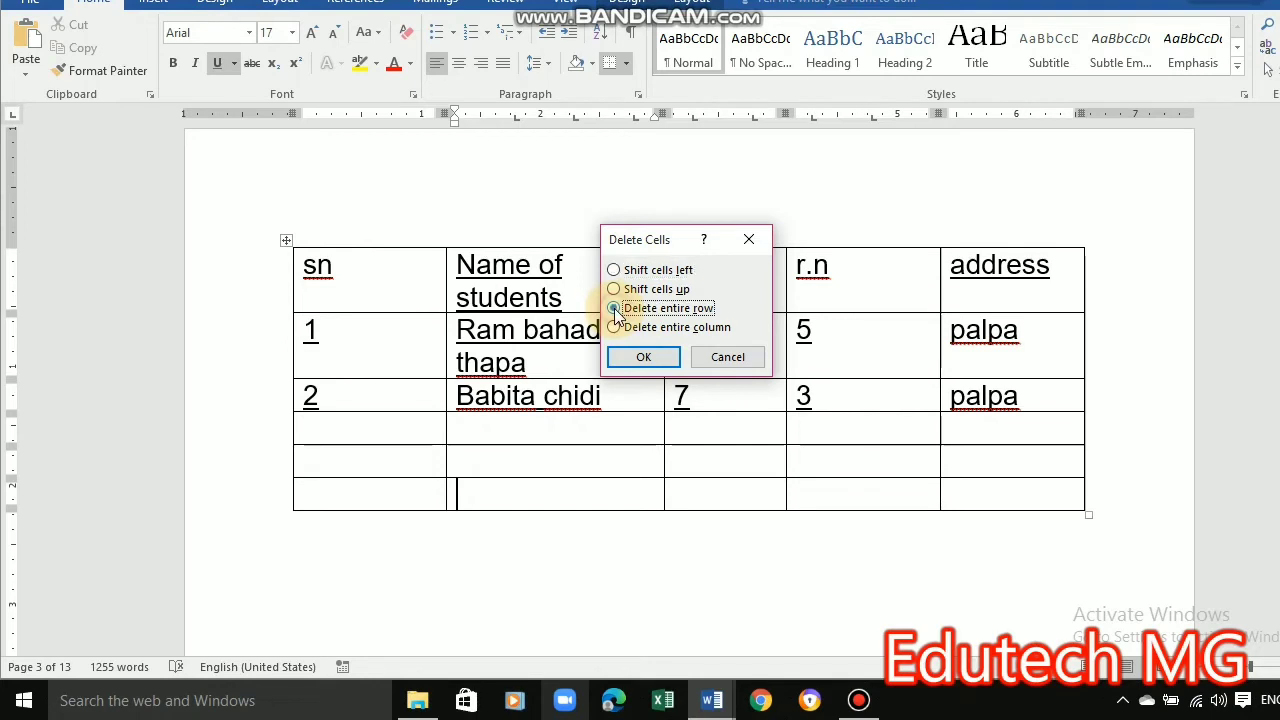
pyautogui.click(643, 358)
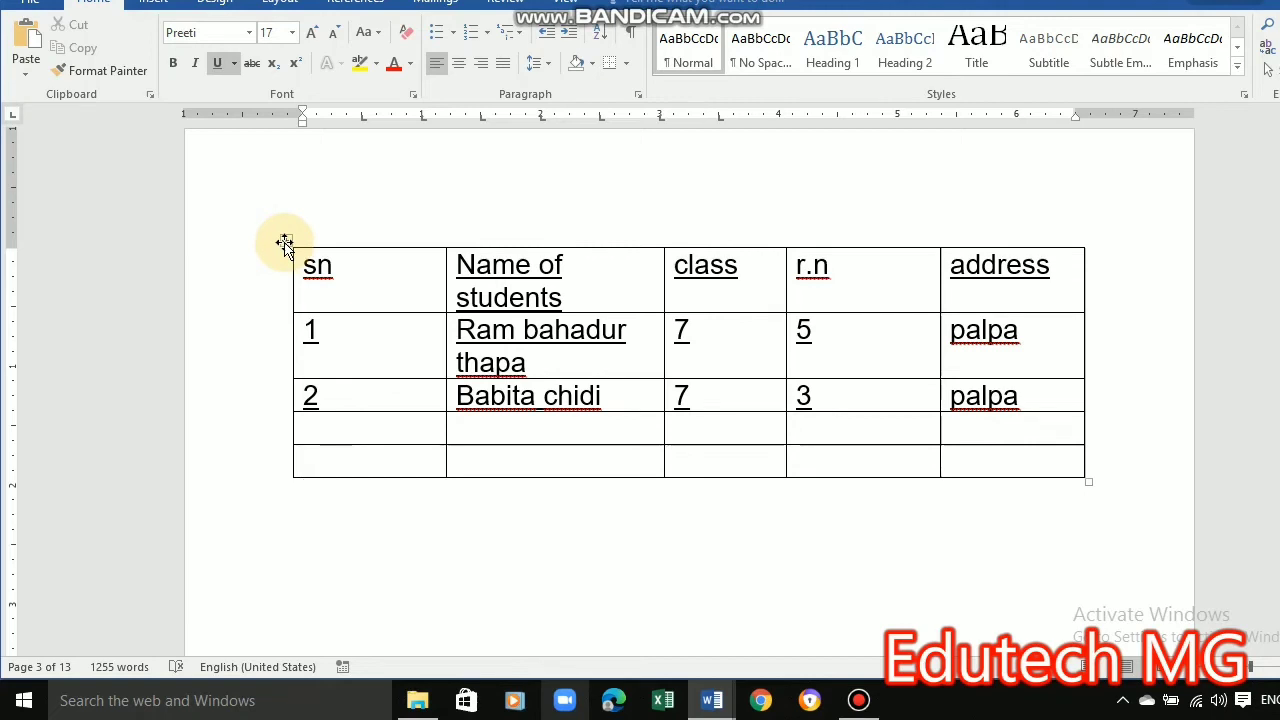
# AutoFit the whole five-column student table to its contents.
pyautogui.click(285, 243)
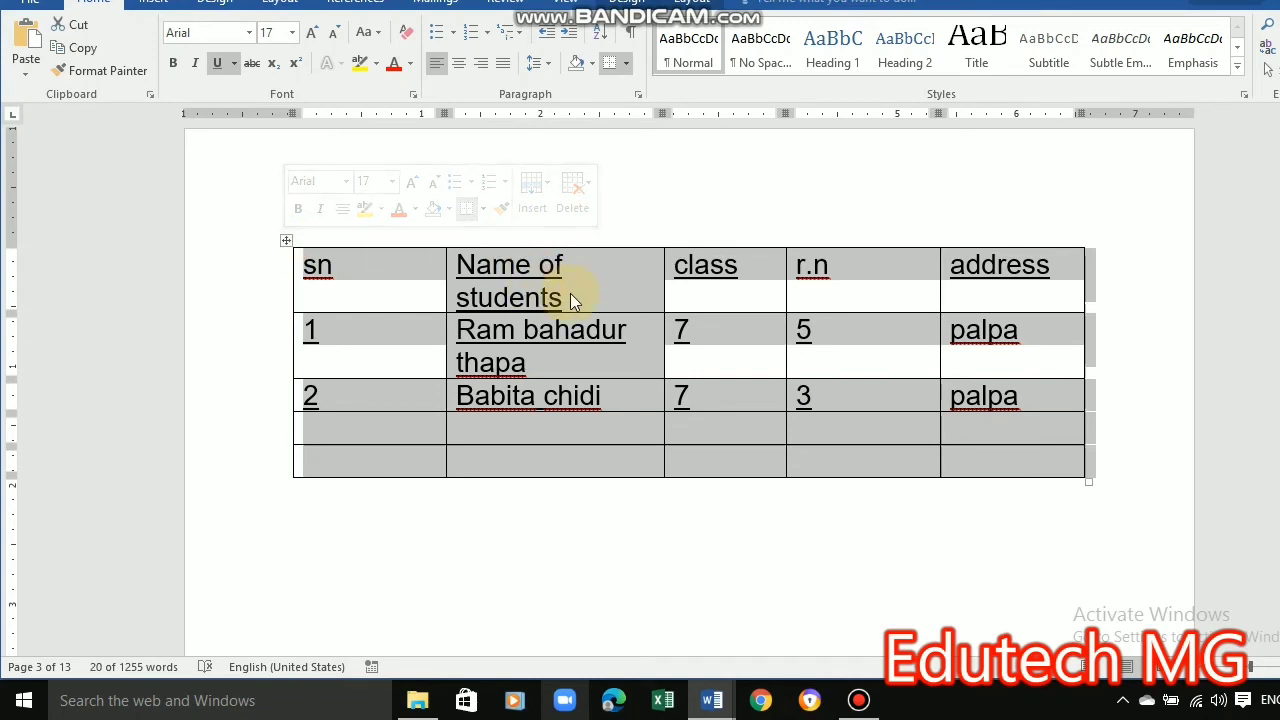
pyautogui.rightClick(614, 288)
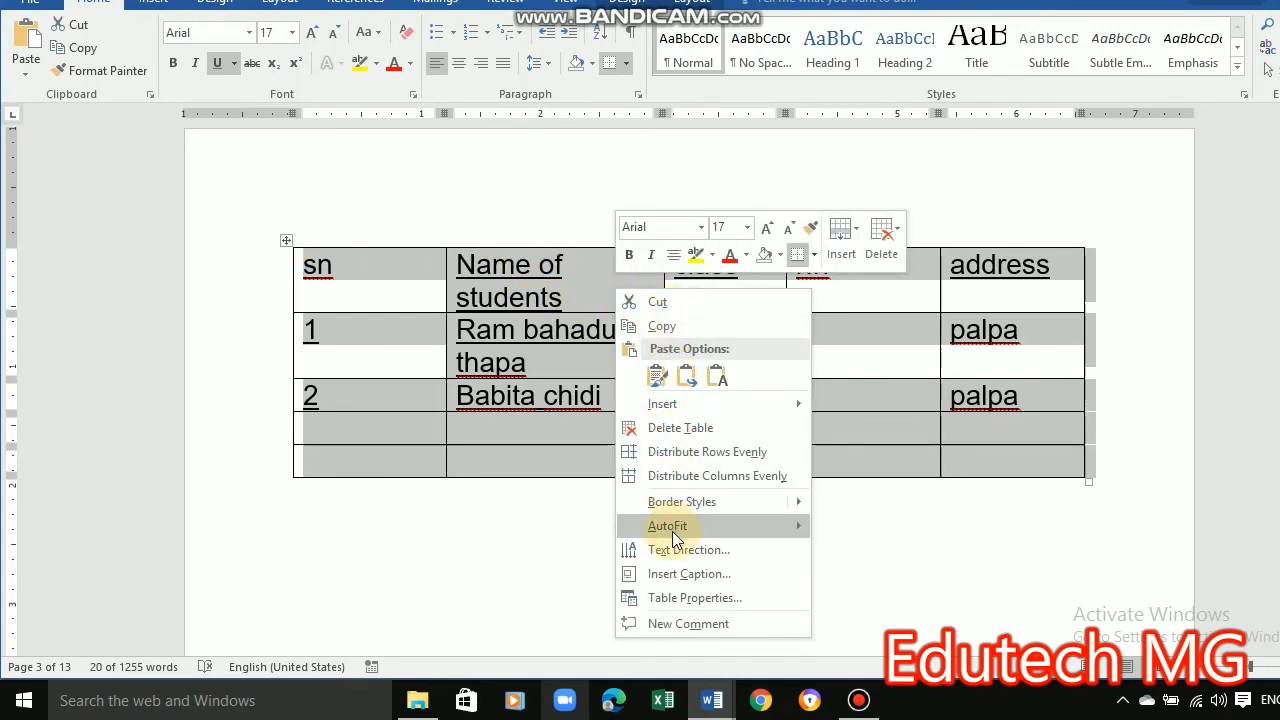
pyautogui.moveTo(672, 531)
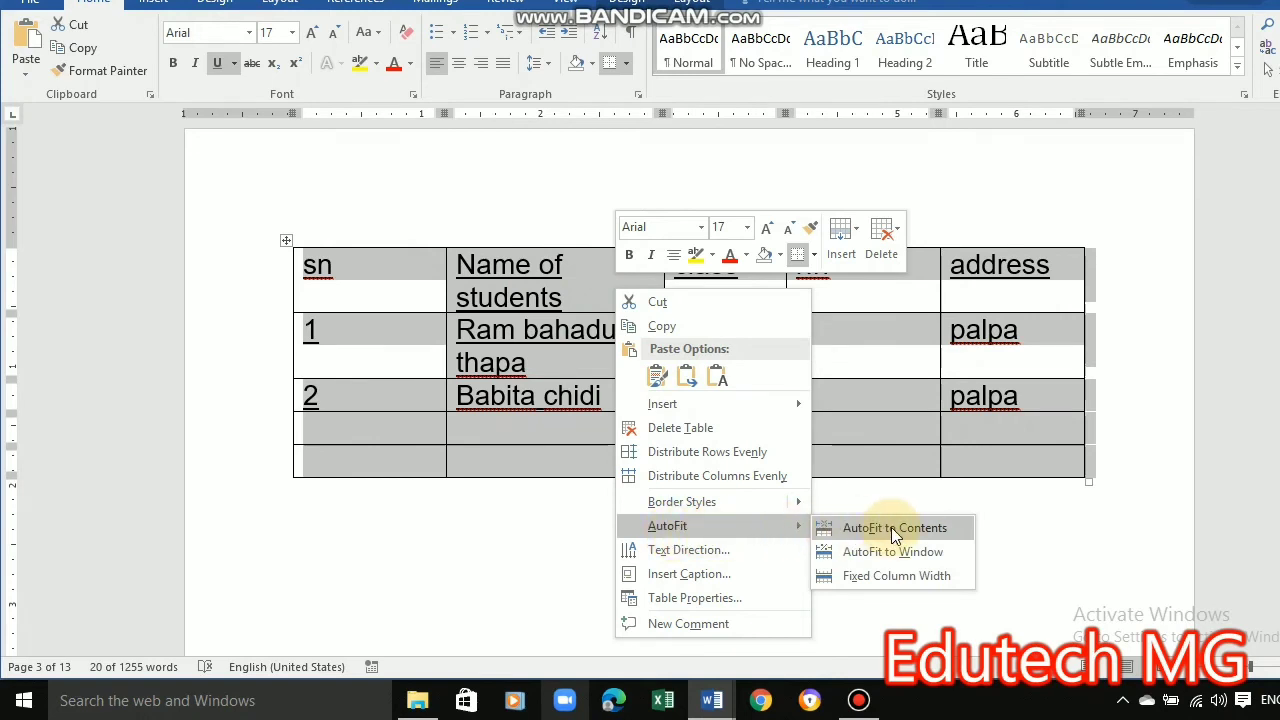
pyautogui.click(891, 527)
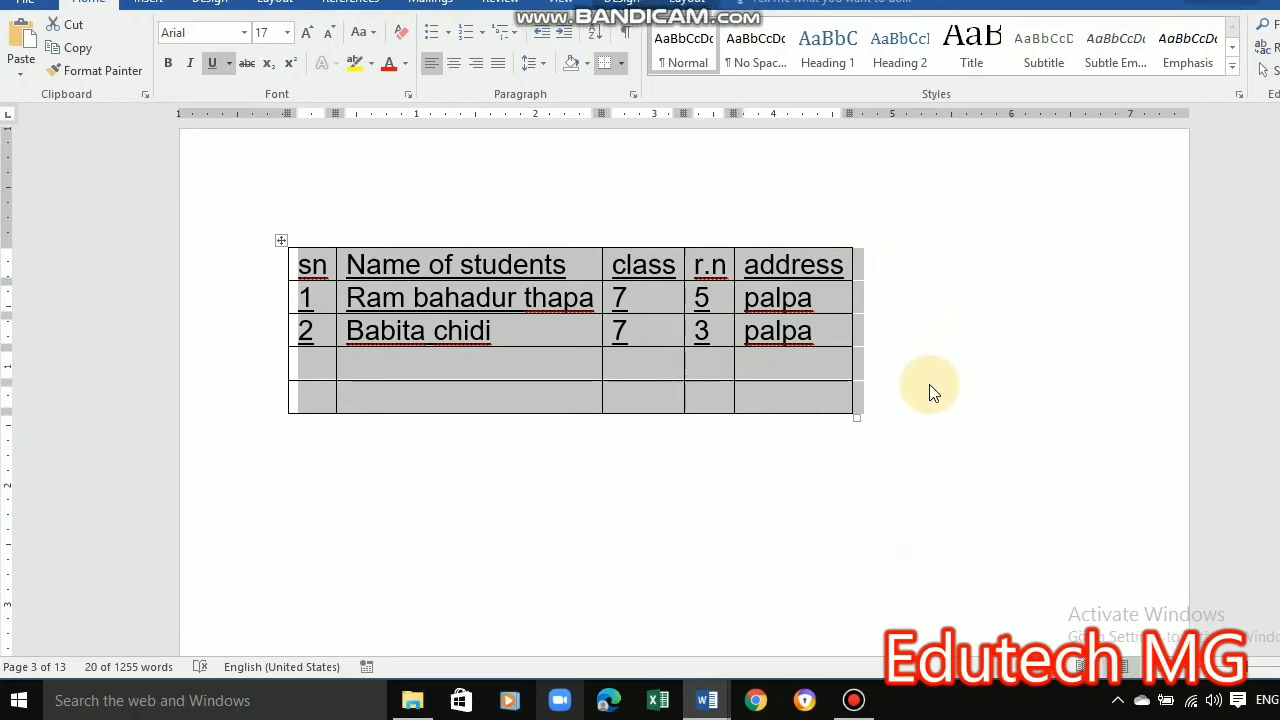
pyautogui.click(495, 457)
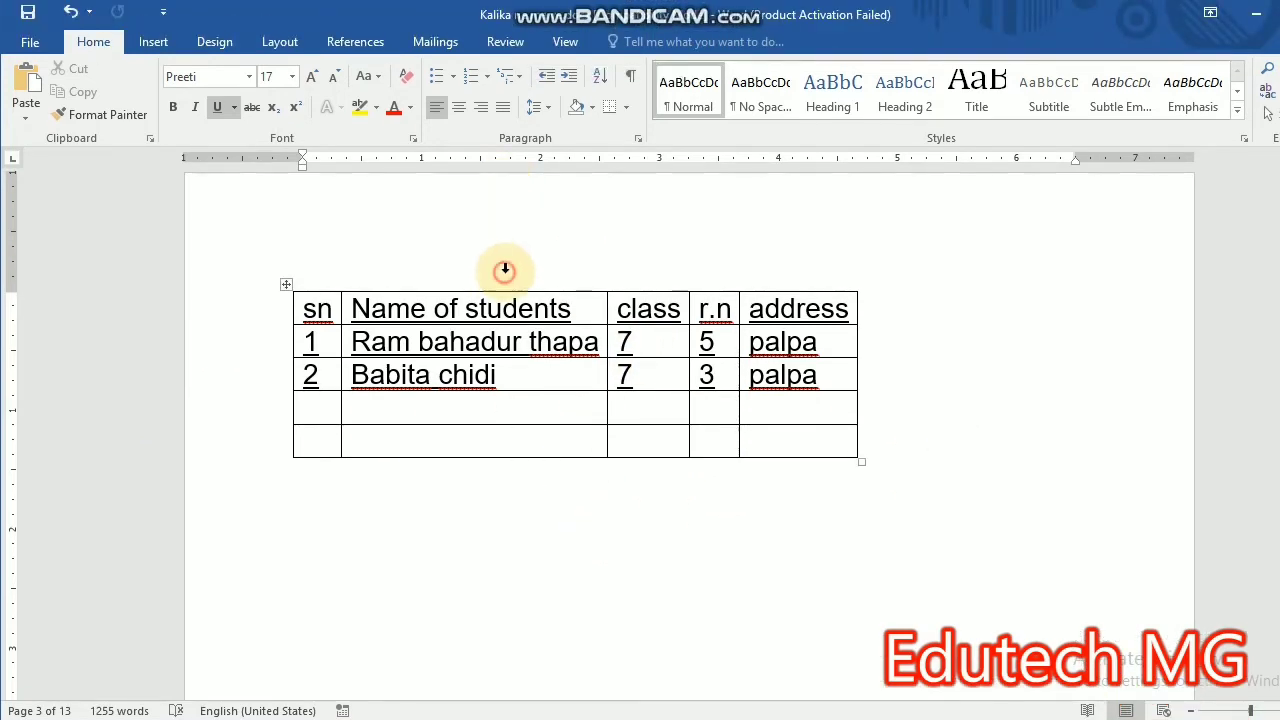
# Insert a page break below the student table and type 'd' on the new page.
pyautogui.click(504, 270)
pyautogui.click(272, 276)
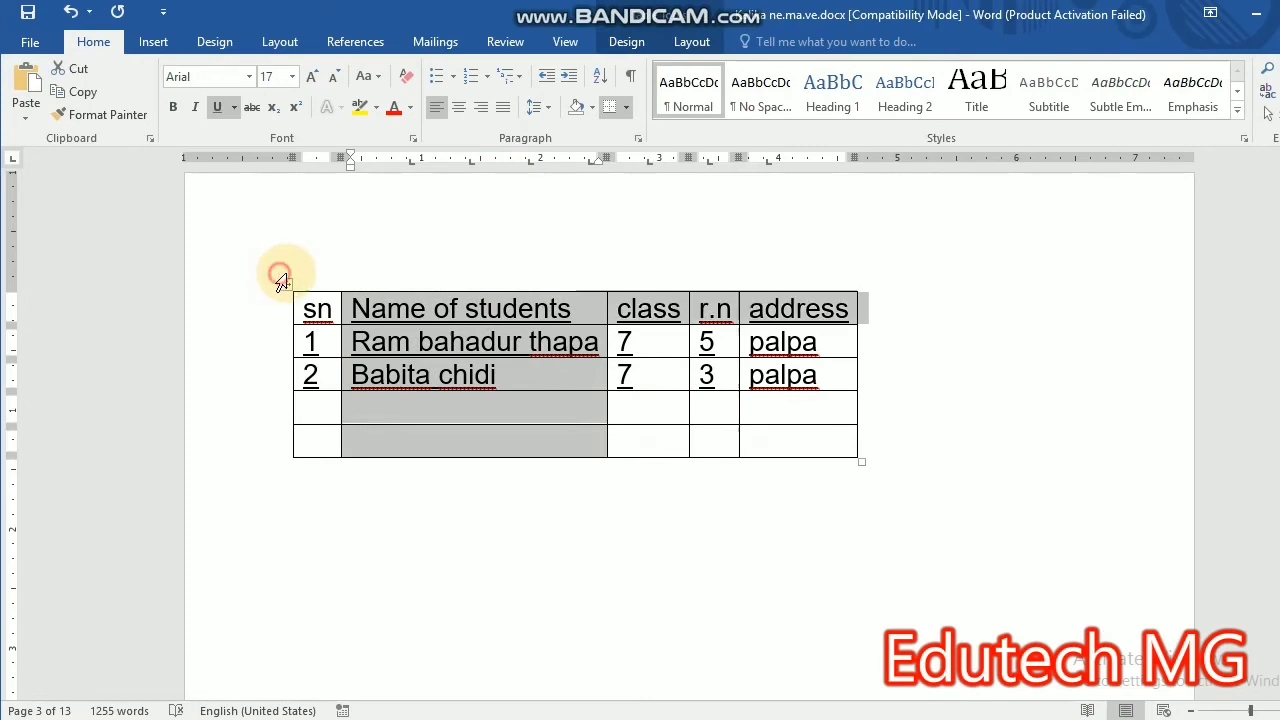
pyautogui.keyDown('ctrl'); pyautogui.click(329, 268); pyautogui.keyUp('ctrl')
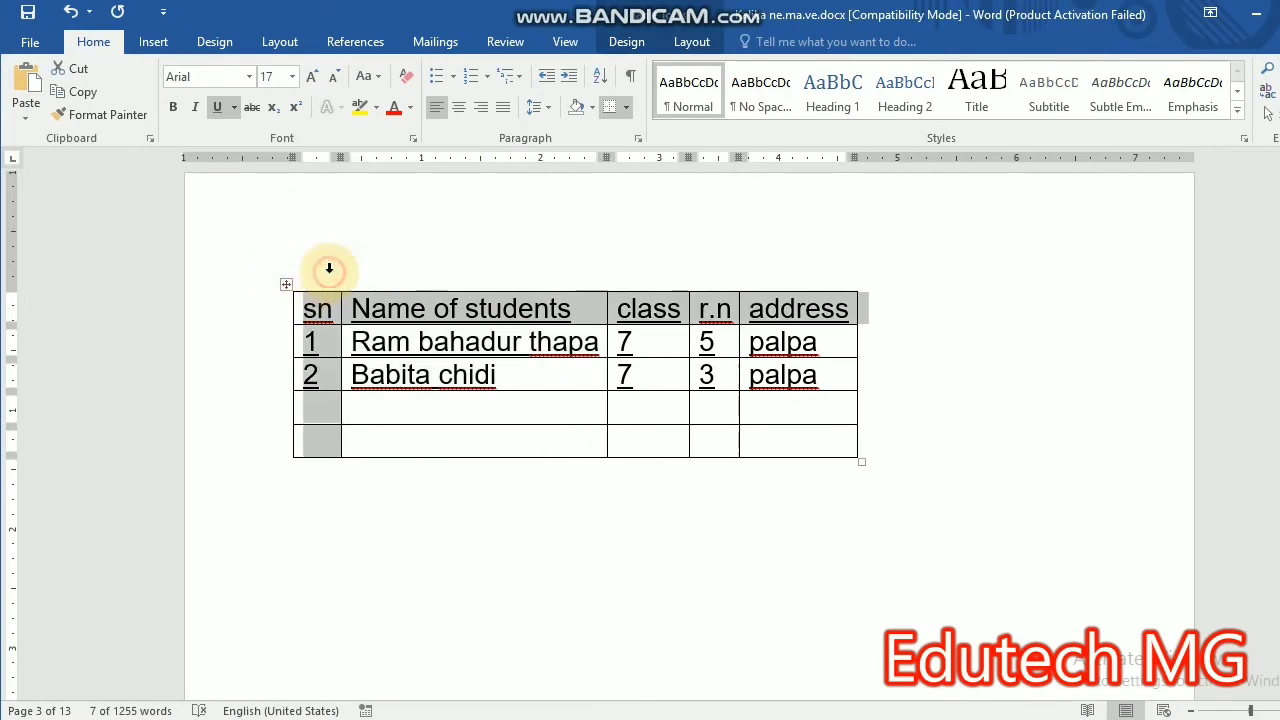
pyautogui.click(541, 503)
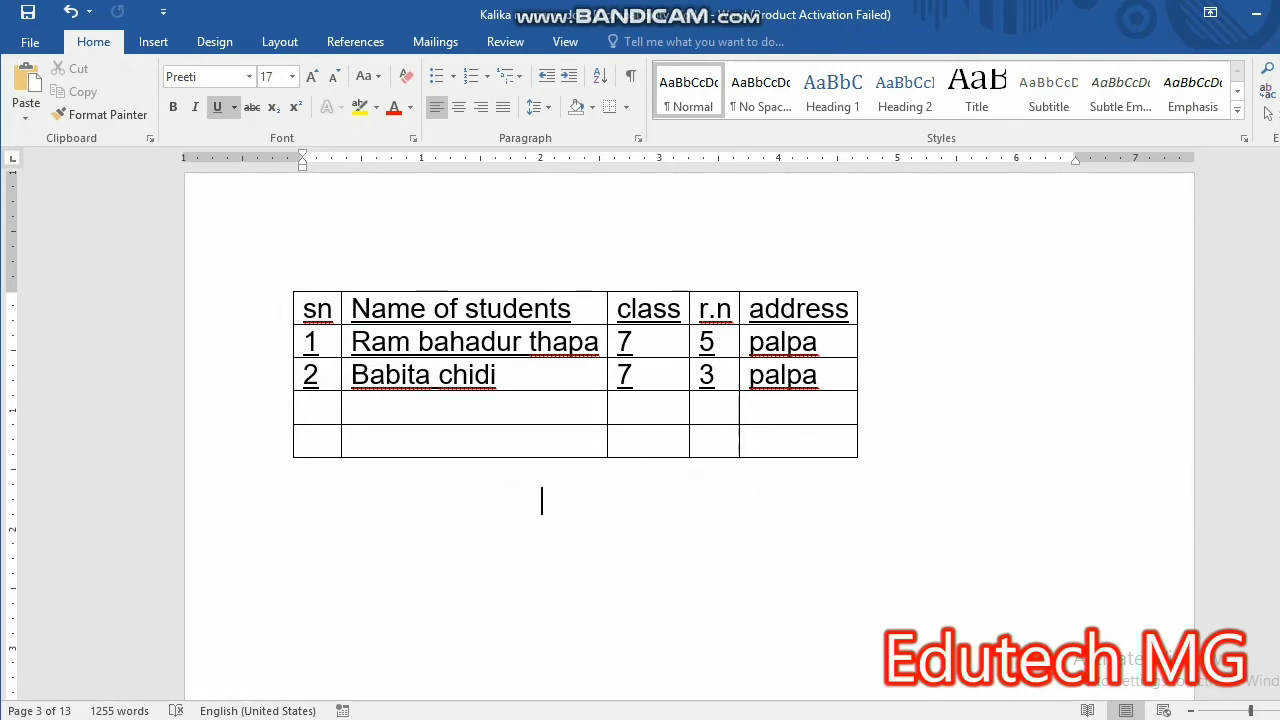
pyautogui.hotkey('ctrl', 'Return')
pyautogui.write('d')
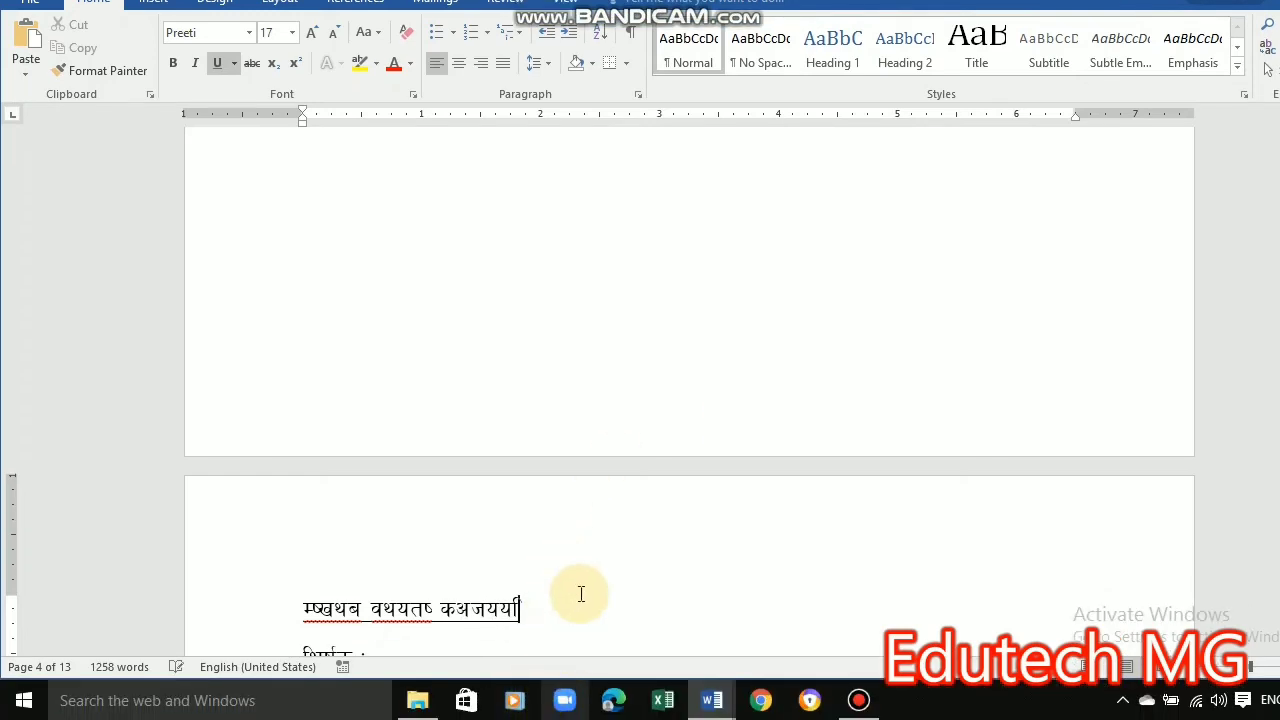
pyautogui.scroll(-1, 583, 590)
pyautogui.scroll(-4, 583, 585)
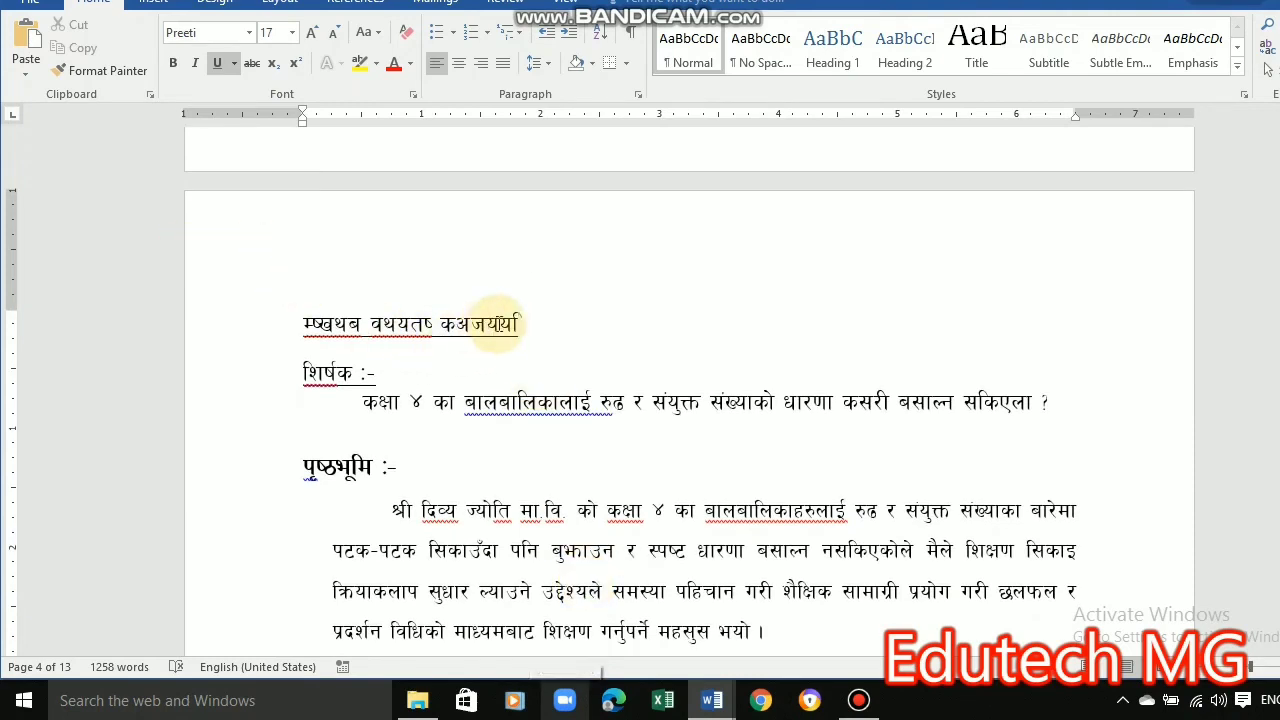
pyautogui.click(522, 320)
pyautogui.moveTo(522, 320); pyautogui.dragTo(109, 314)
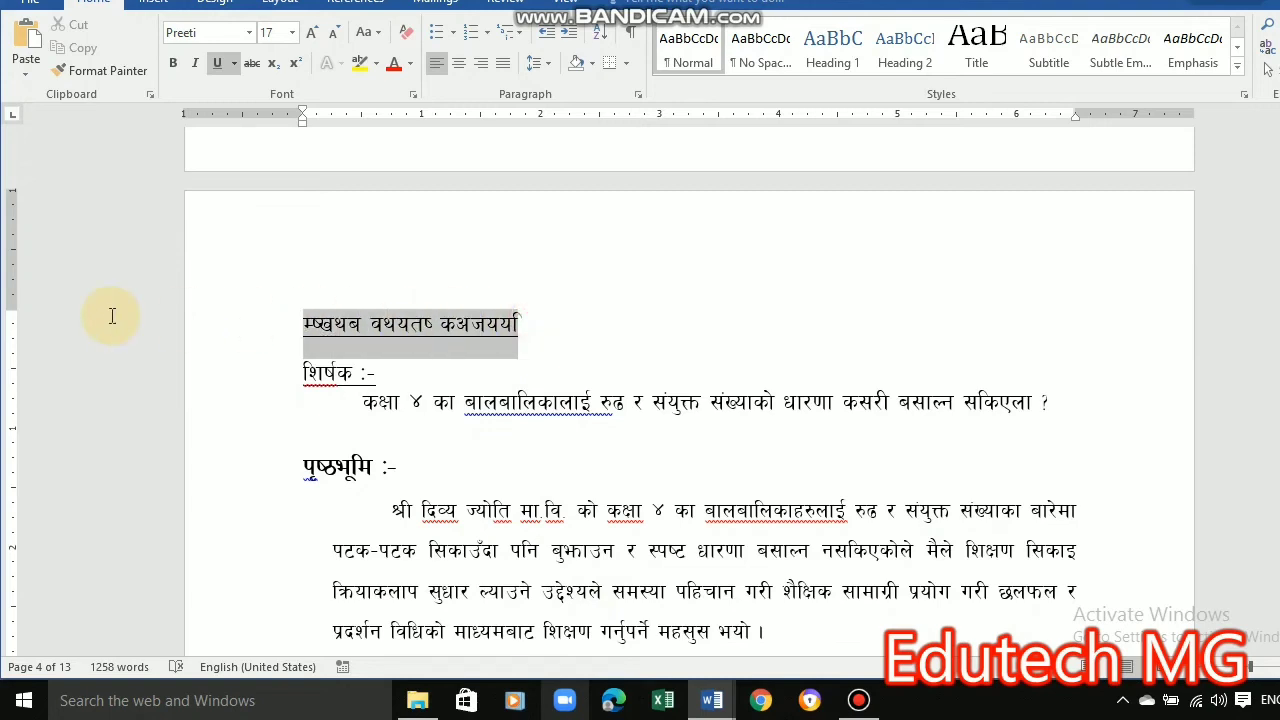
pyautogui.rightClick(361, 326)
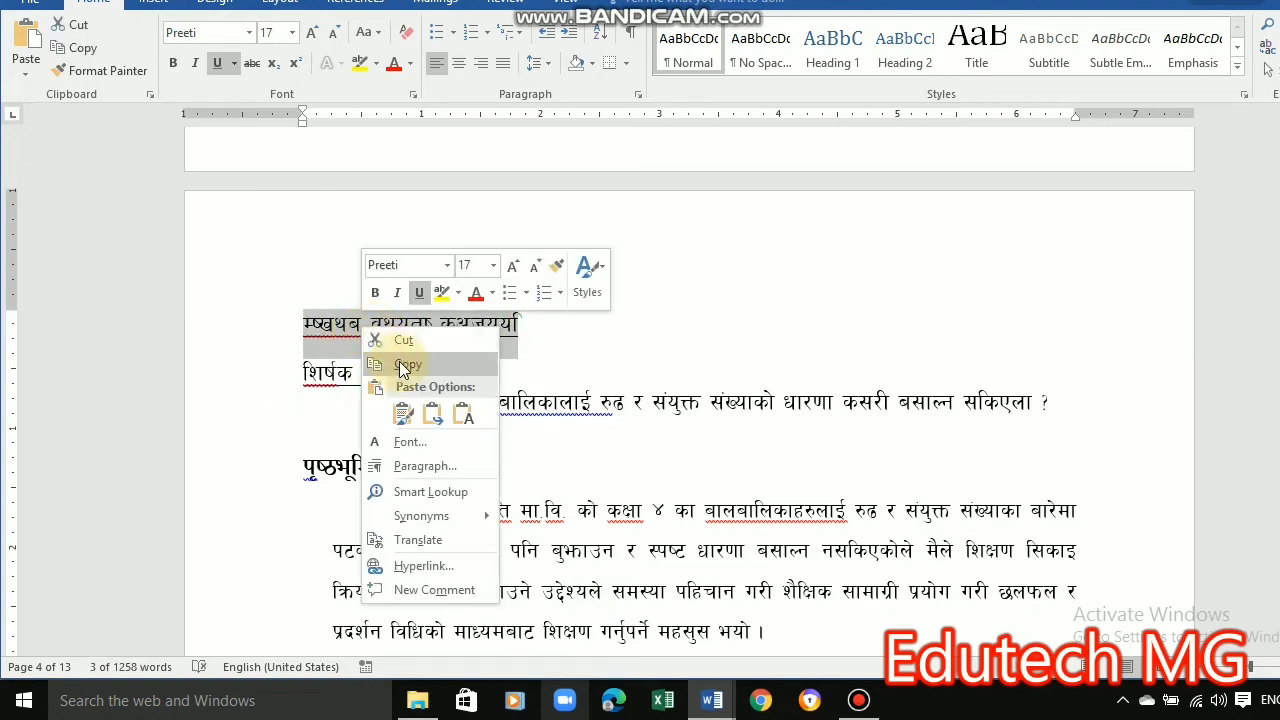
pyautogui.click(411, 340)
pyautogui.scroll(5, 552, 353)
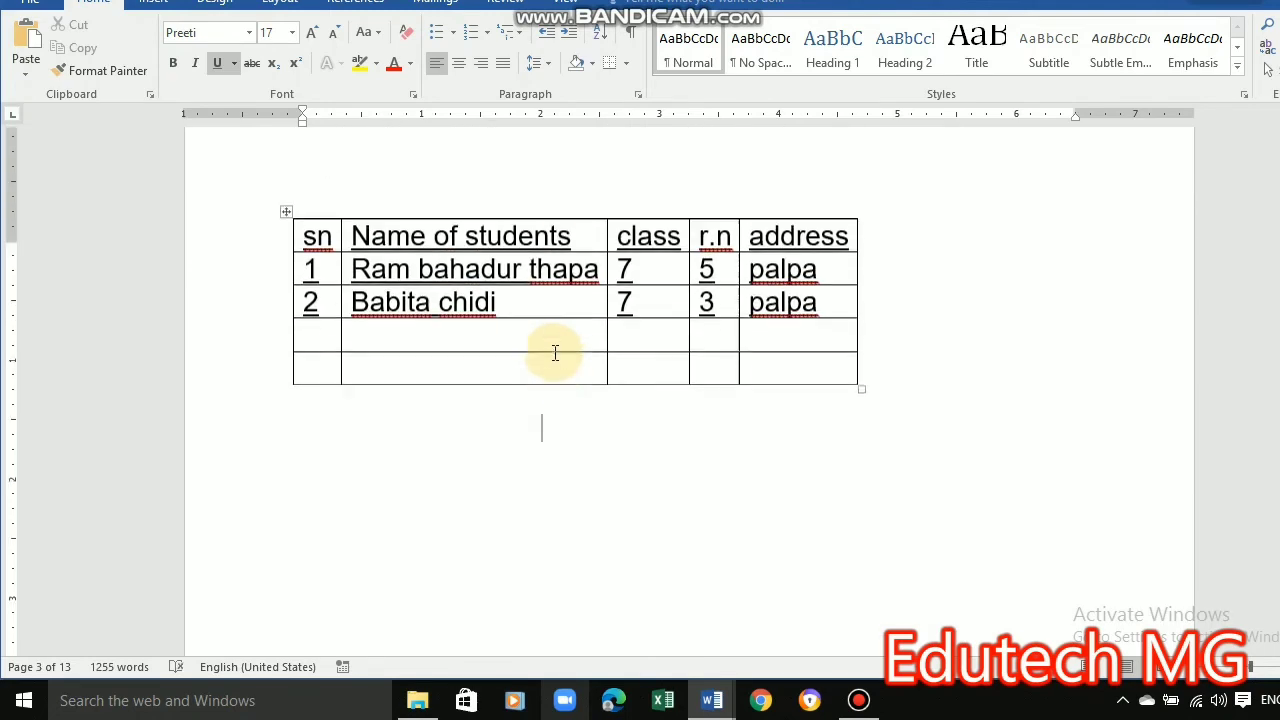
pyautogui.scroll(1, 476, 490)
pyautogui.rightClick(547, 454)
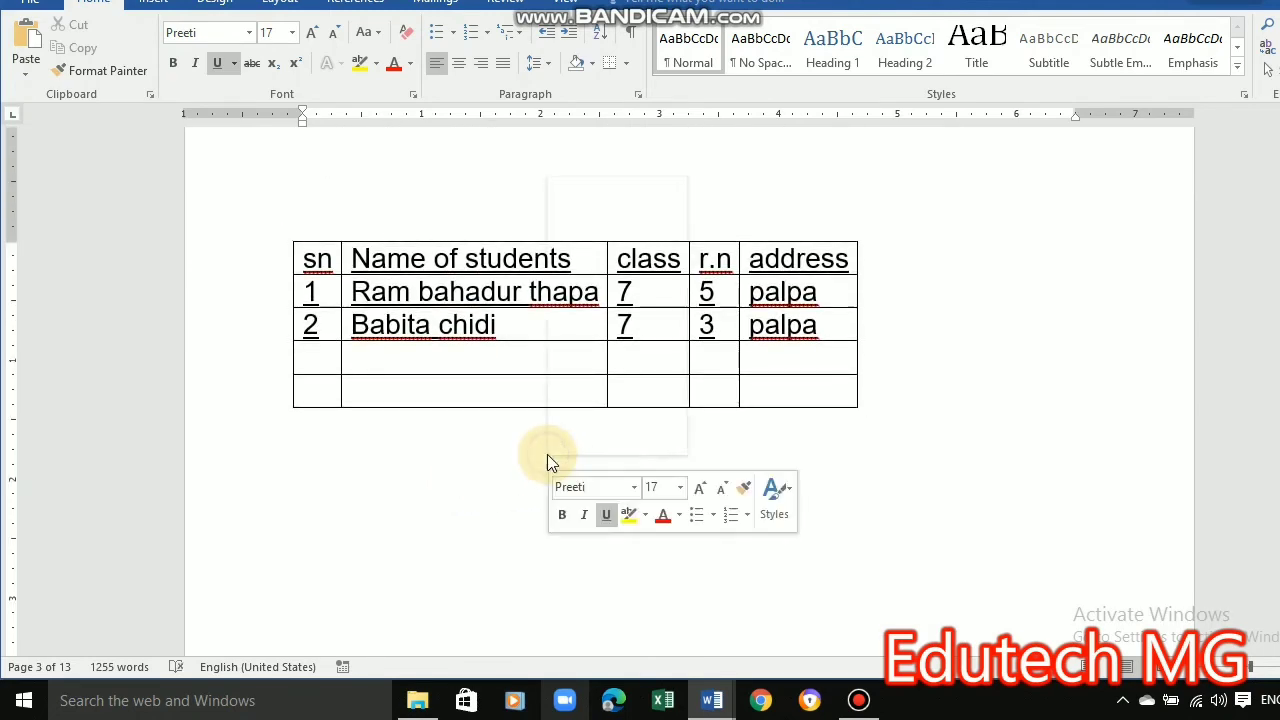
pyautogui.click(588, 266)
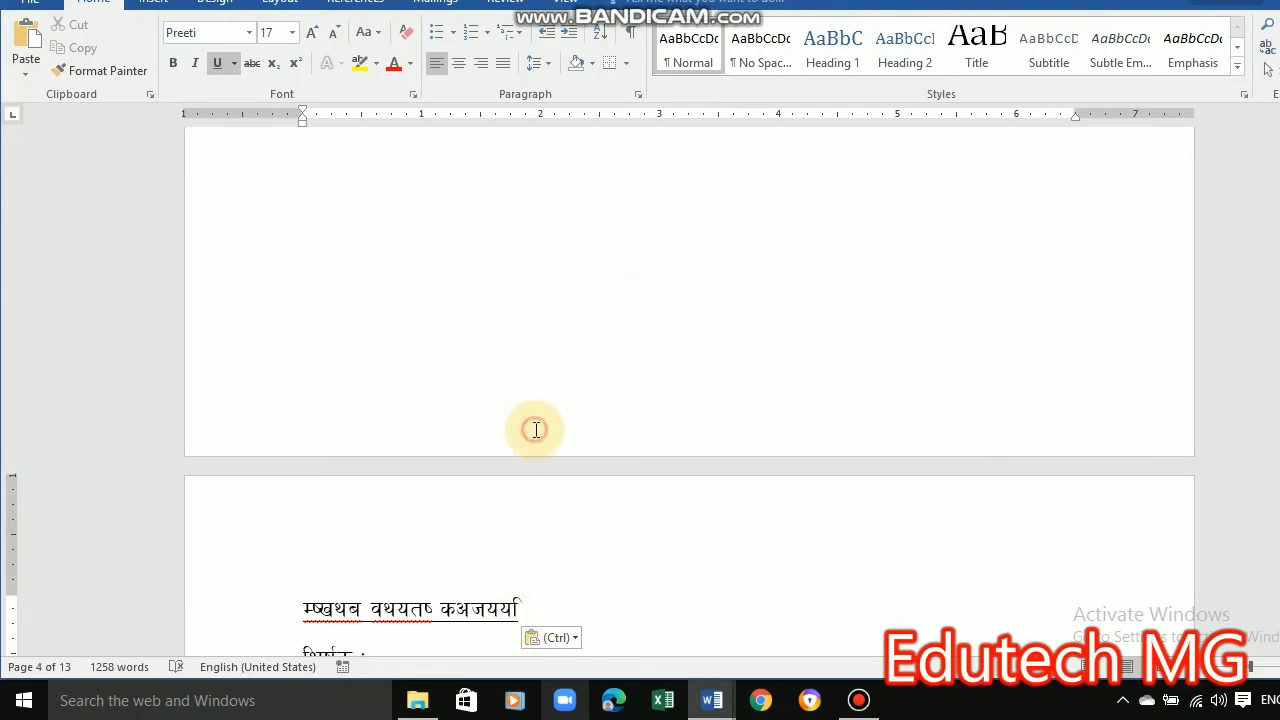
pyautogui.click(531, 432)
pyautogui.scroll(1, 453, 449)
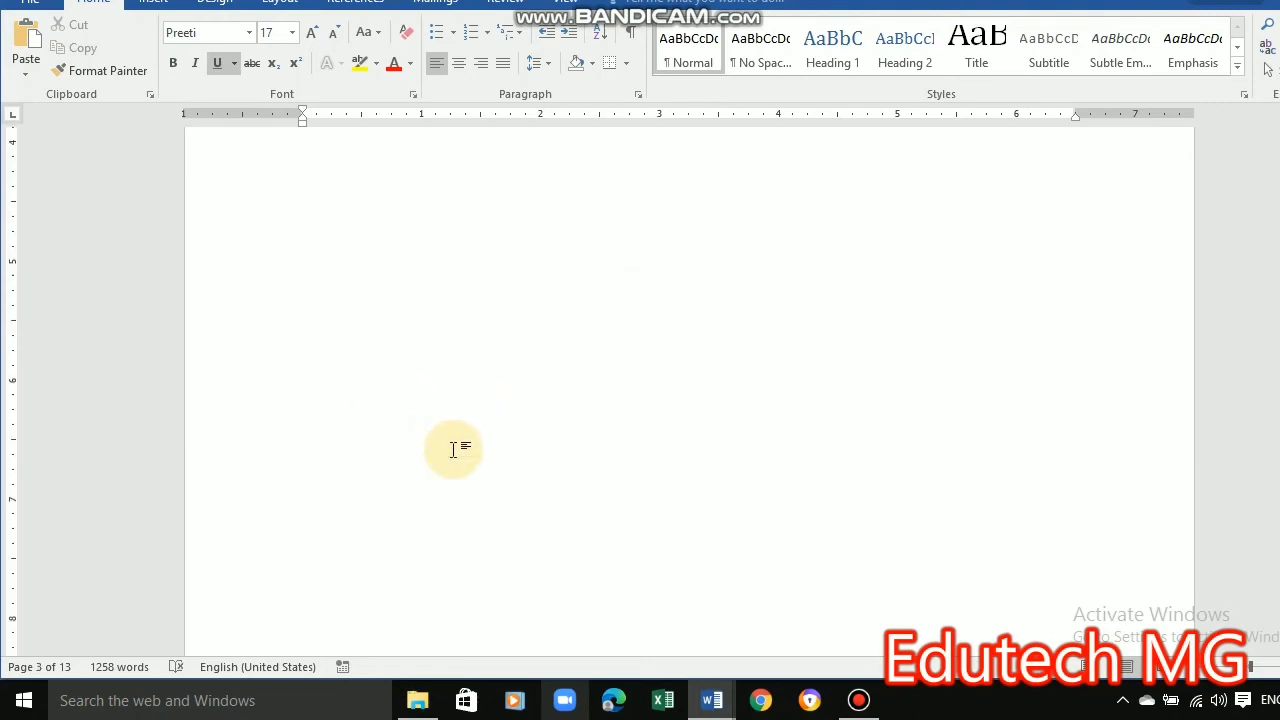
pyautogui.scroll(-3, 453, 449)
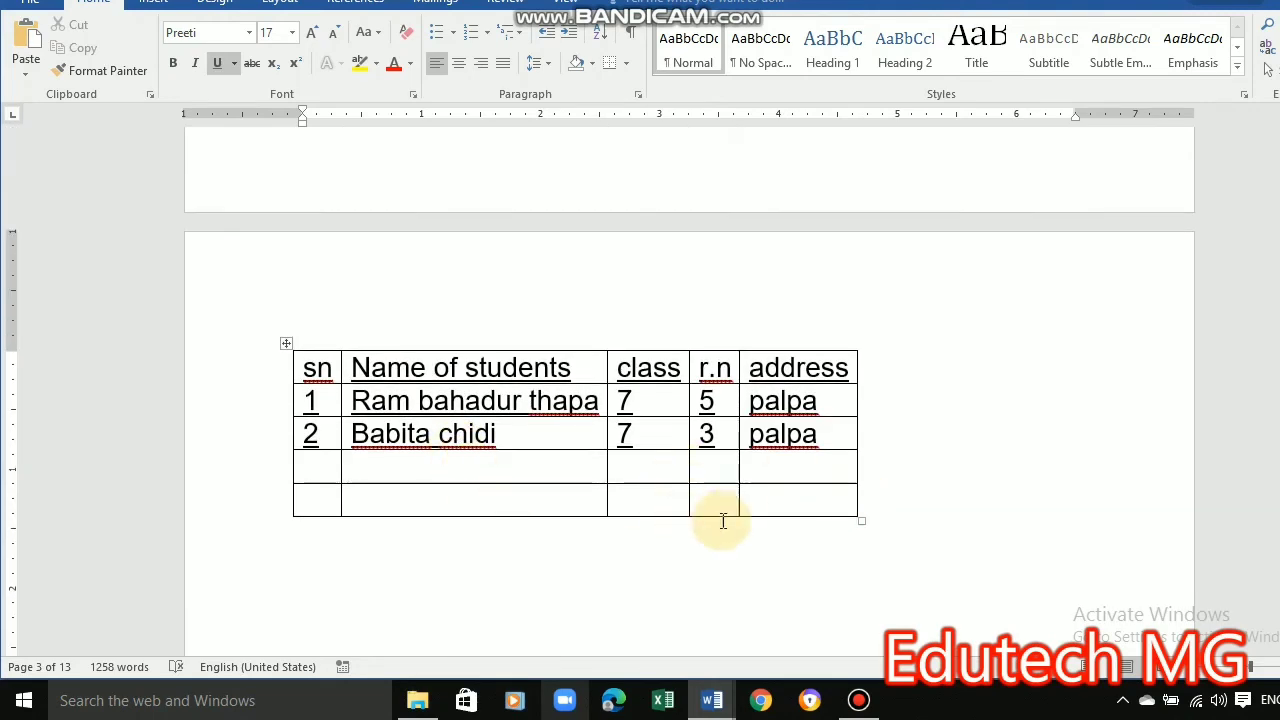
pyautogui.scroll(3, 646, 269)
pyautogui.scroll(3, 640, 270)
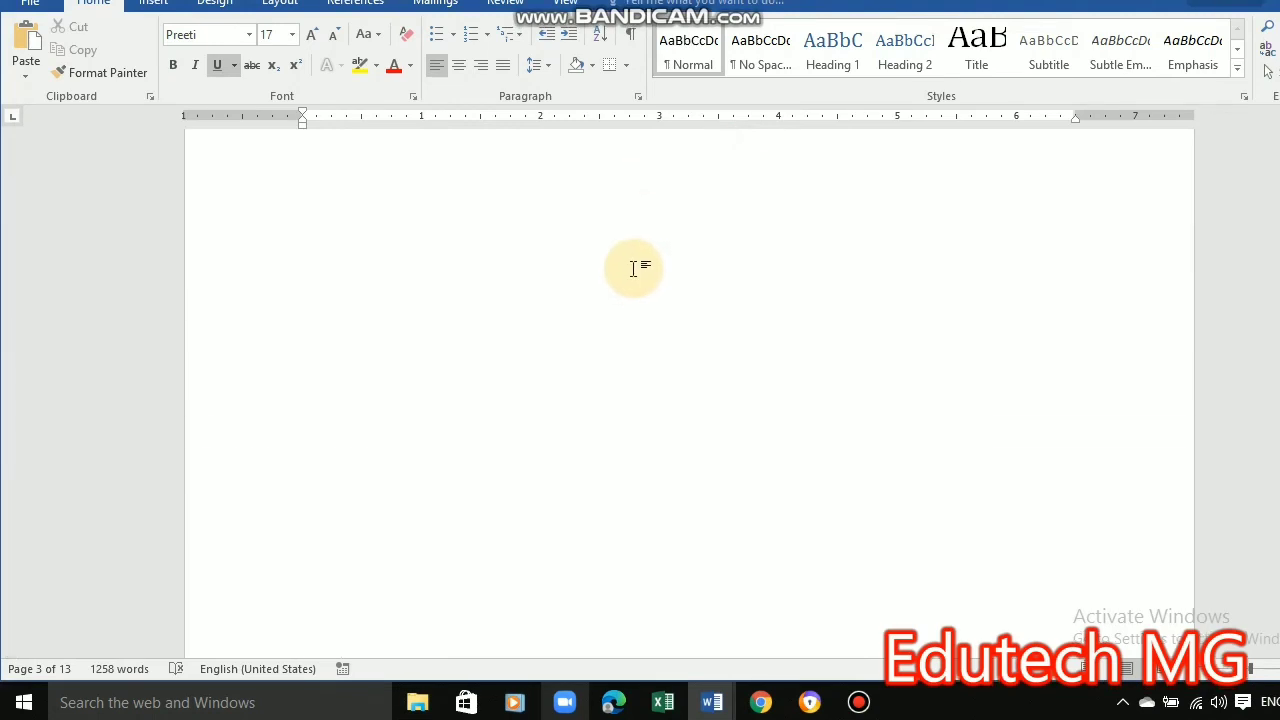
# Type the Preeti heading ललनख ('nngv') above the student table and select it.
pyautogui.scroll(5, 486, 386)
pyautogui.scroll(-2, 486, 386)
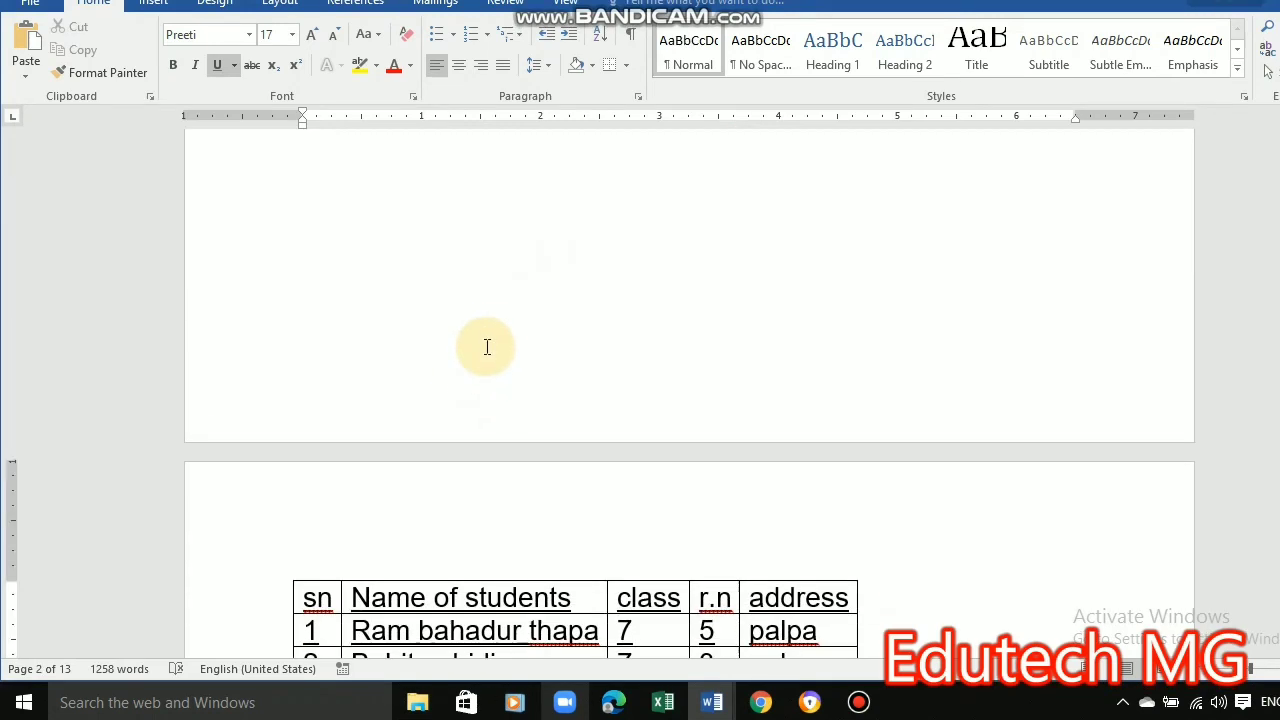
pyautogui.doubleClick(487, 250)
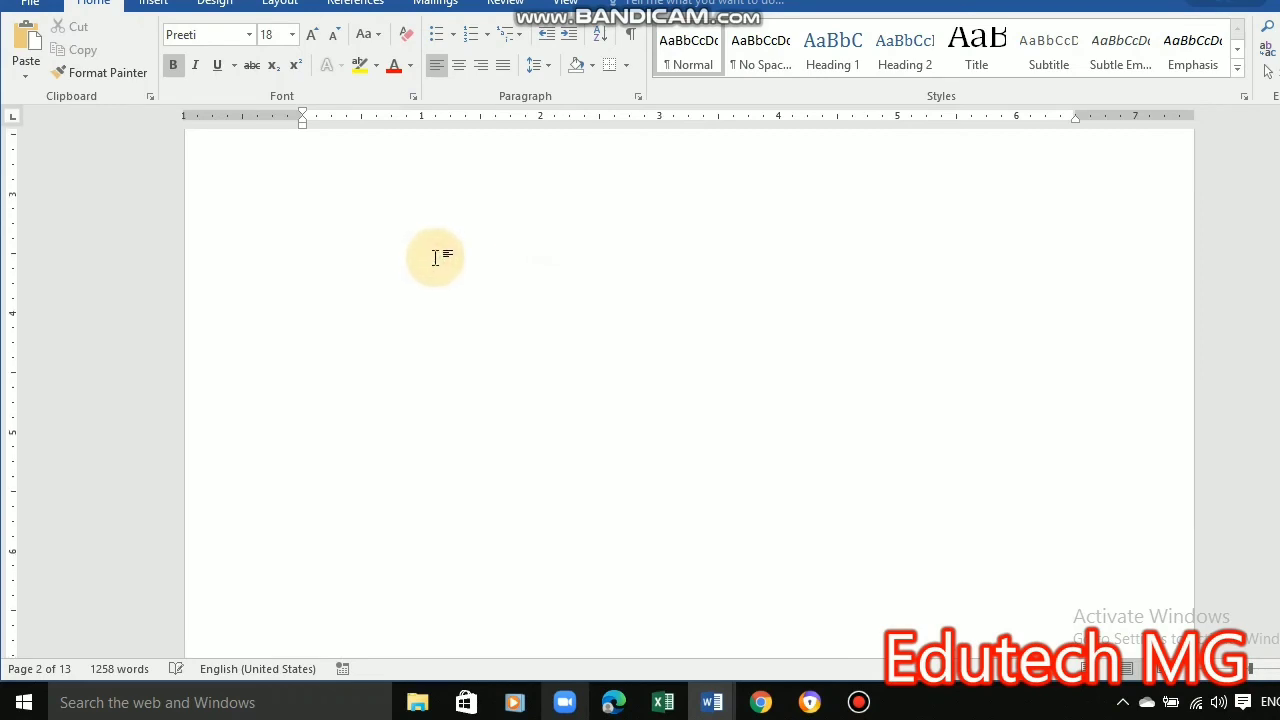
pyautogui.scroll(3, 440, 265)
pyautogui.scroll(-3, 594, 570)
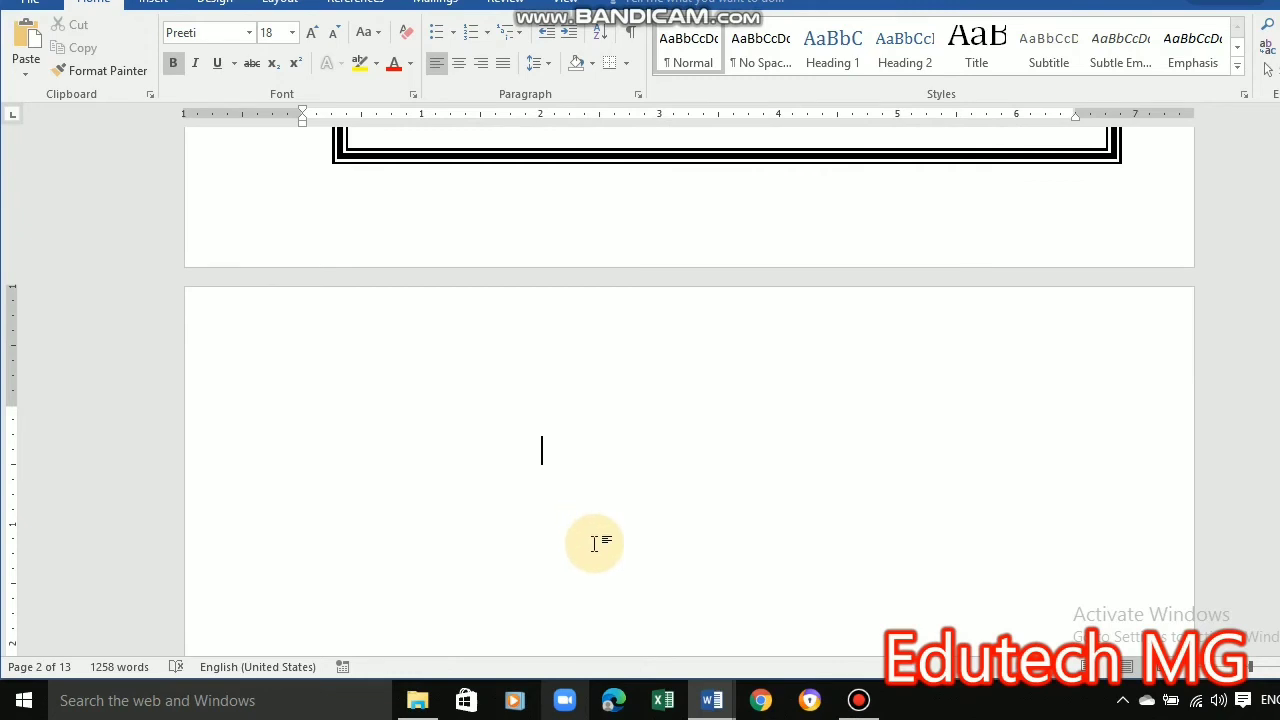
pyautogui.write('nngv')
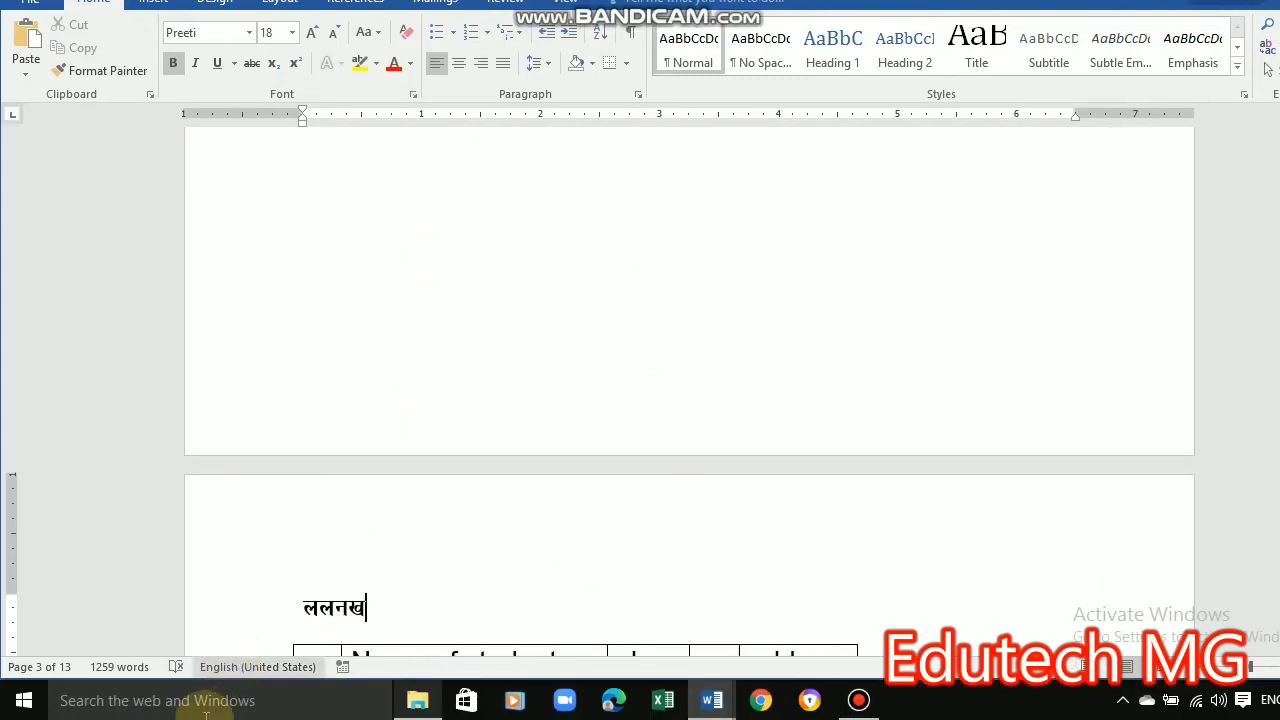
pyautogui.moveTo(372, 608); pyautogui.dragTo(288, 606)
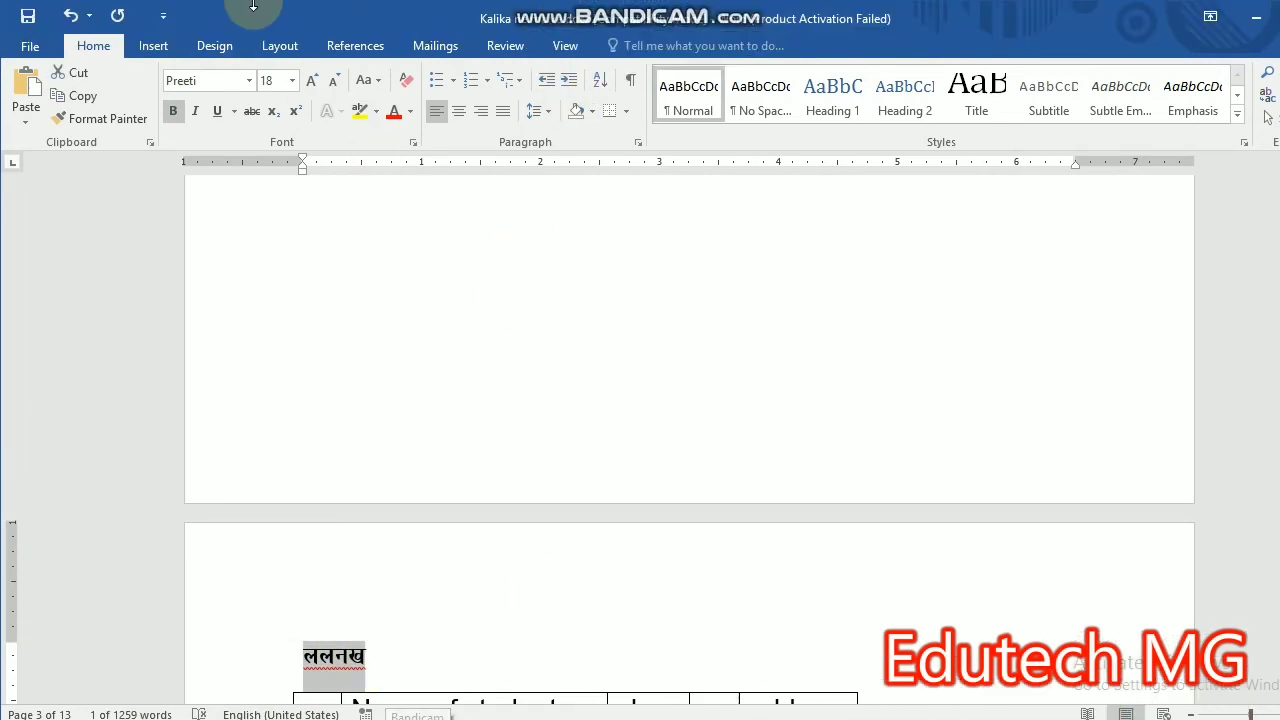
# Turn on Draw Table mode from the Insert tab's Table menu for page 3.
pyautogui.click(153, 46)
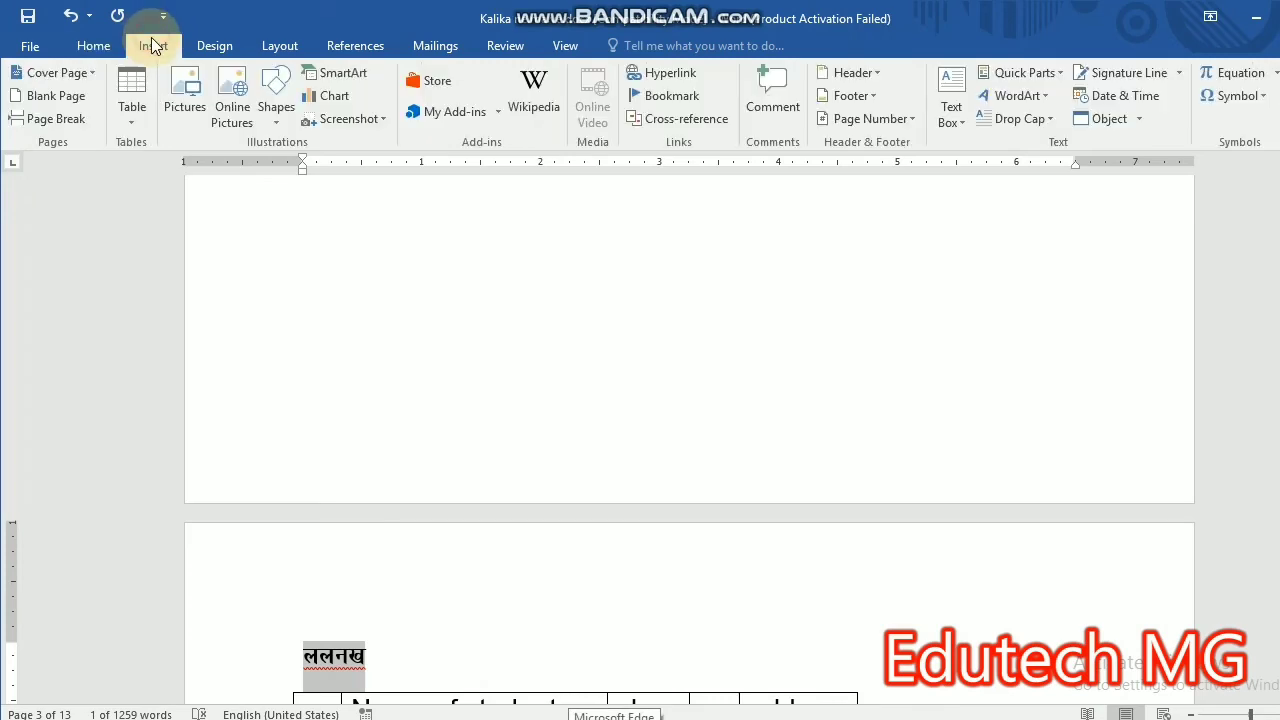
pyautogui.click(130, 121)
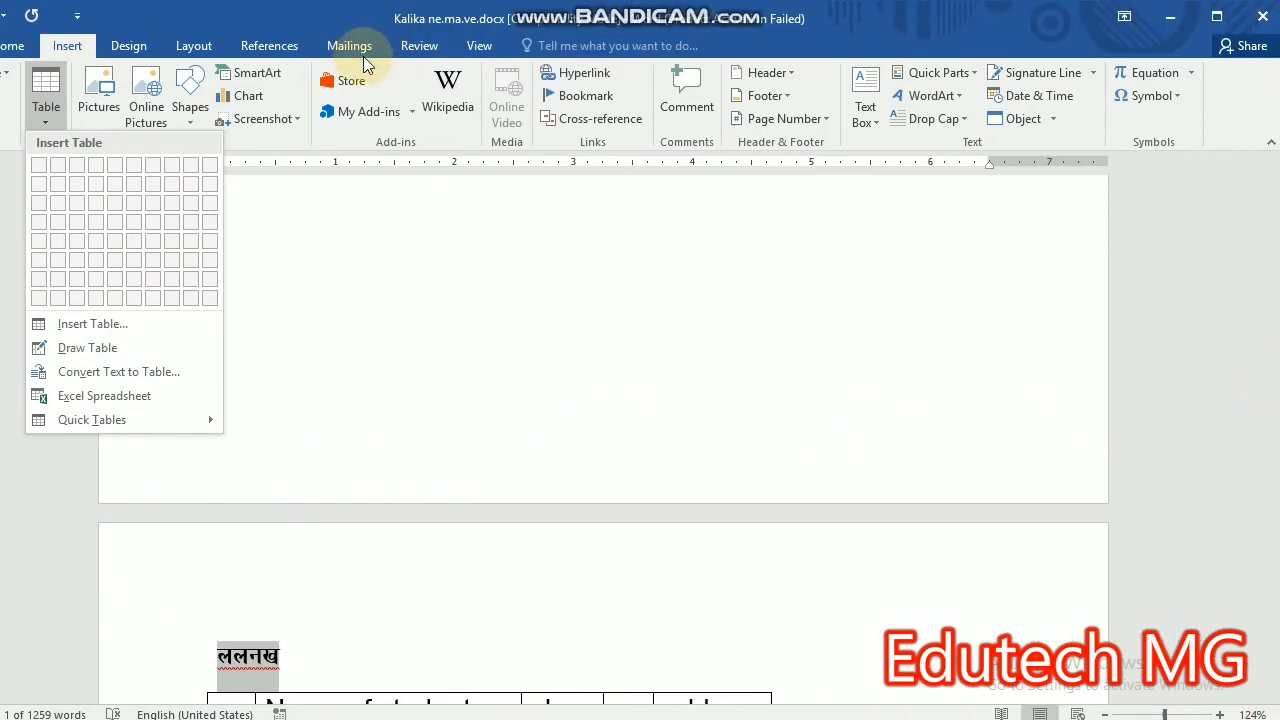
pyautogui.click(124, 349)
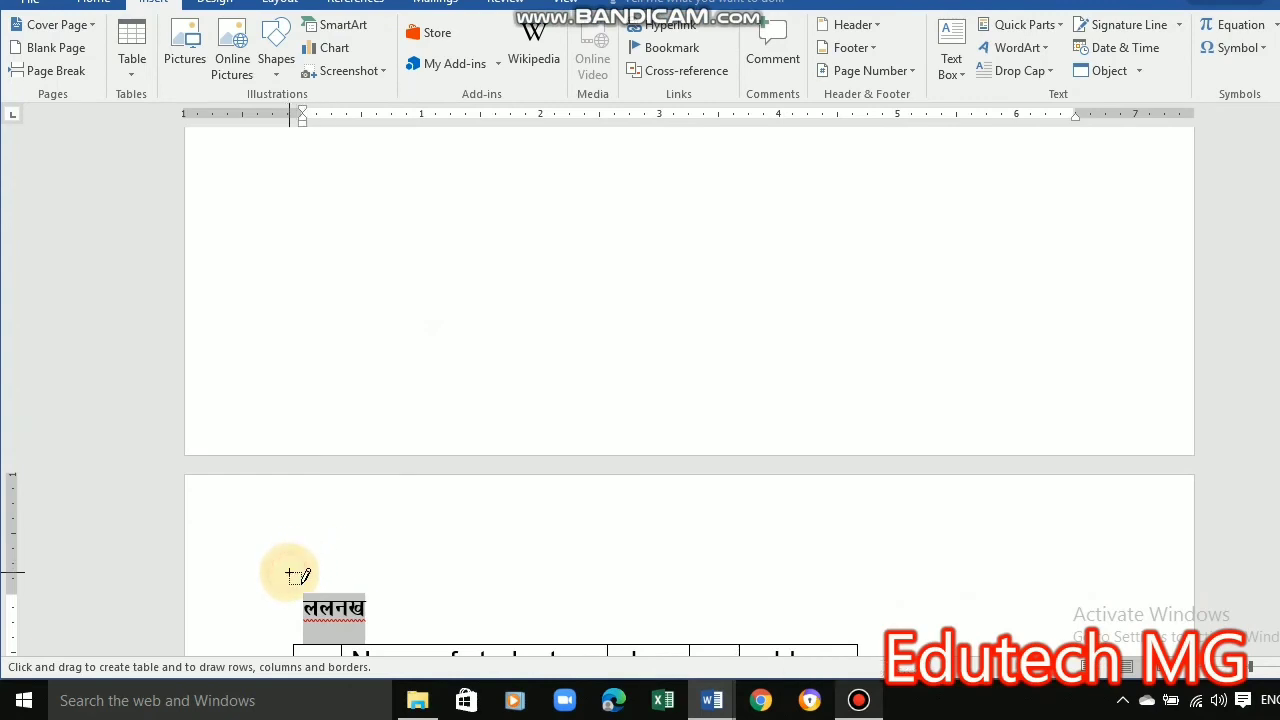
# Draw three one-cell tables: one left of 'ललनख' and two side by side above, with gridlines shown.
pyautogui.moveTo(288, 573); pyautogui.dragTo(386, 636)
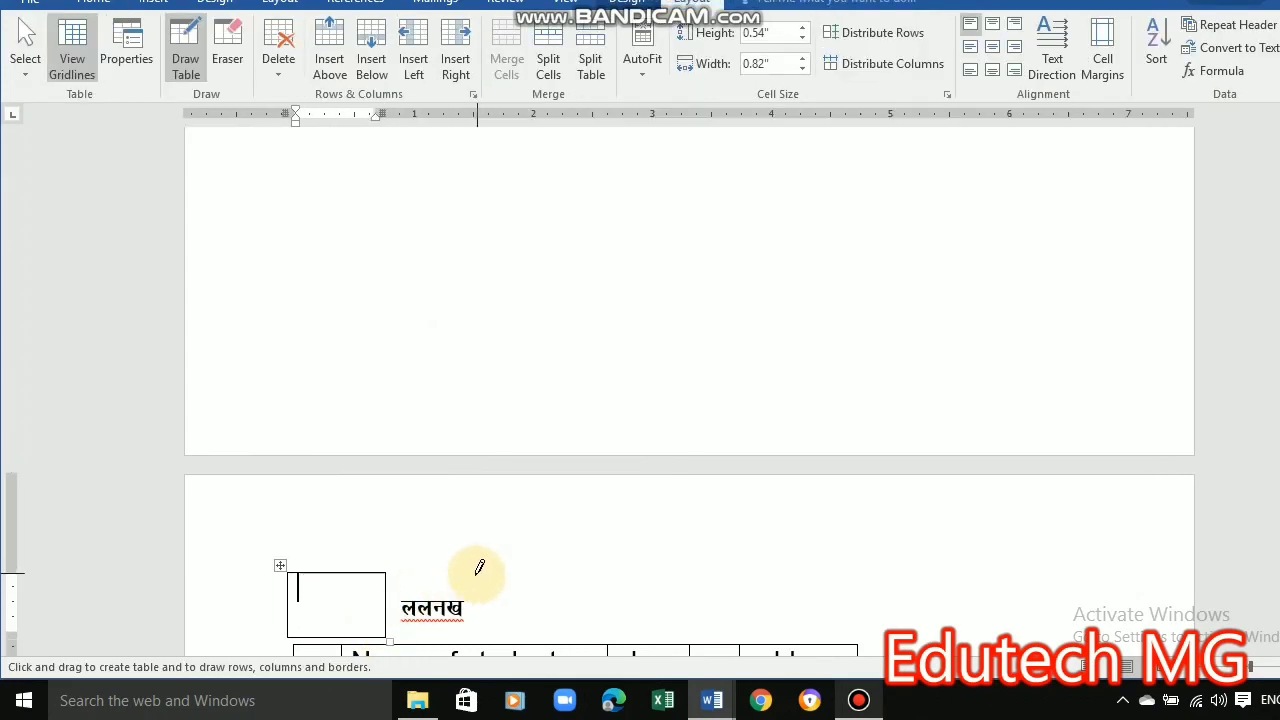
pyautogui.moveTo(656, 524); pyautogui.dragTo(802, 578)
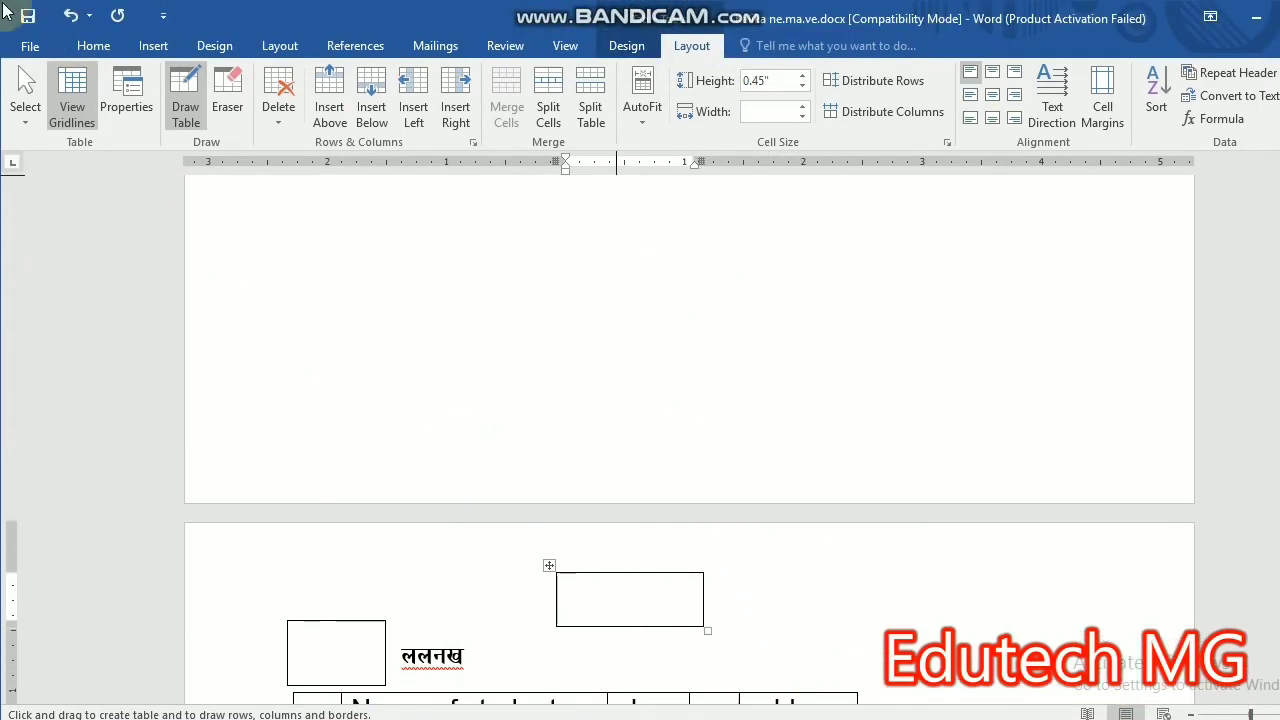
pyautogui.click(72, 100)
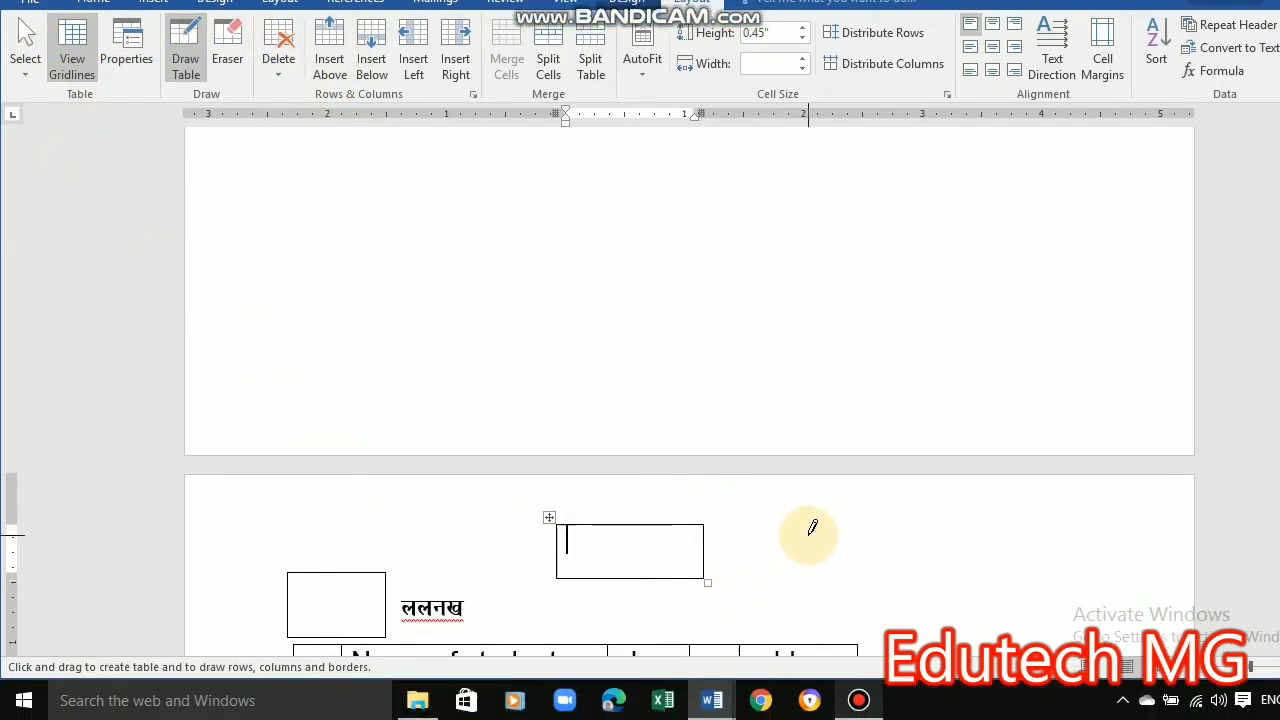
pyautogui.moveTo(812, 537)
pyautogui.mouseDown()
pyautogui.moveTo(835, 576)
pyautogui.moveTo(926, 588)
pyautogui.mouseUp()
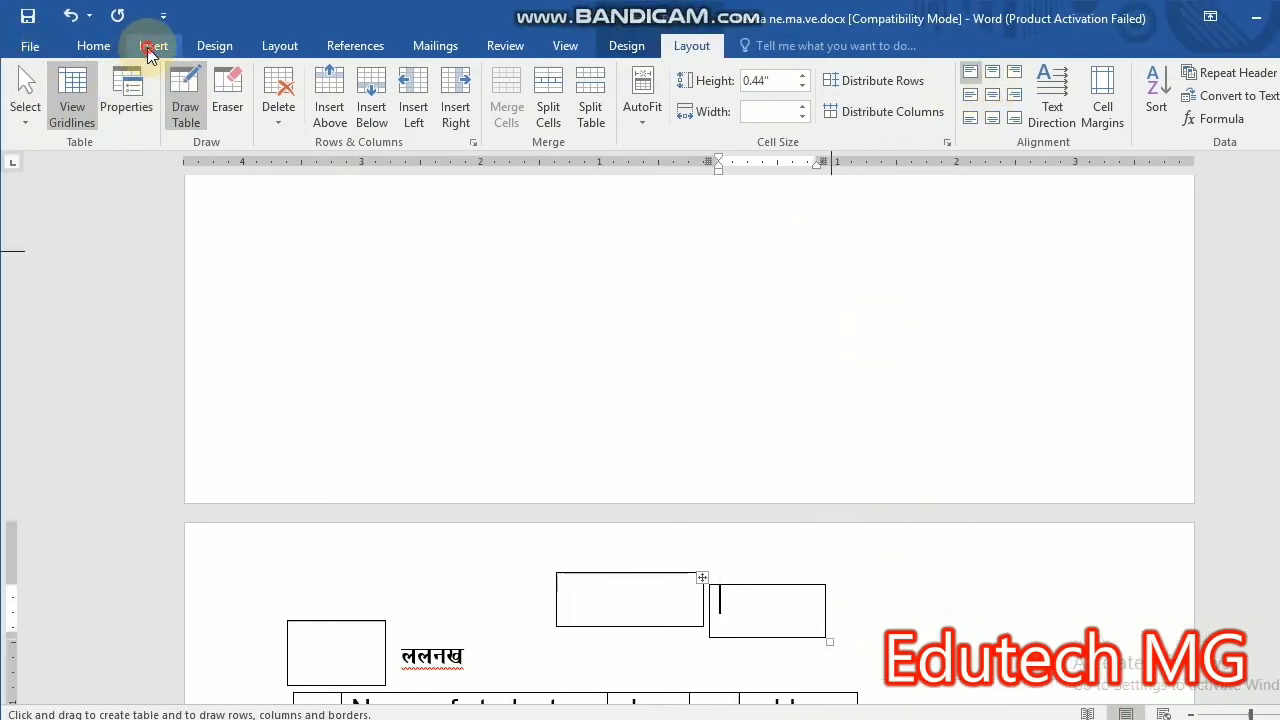
pyautogui.click(153, 45)
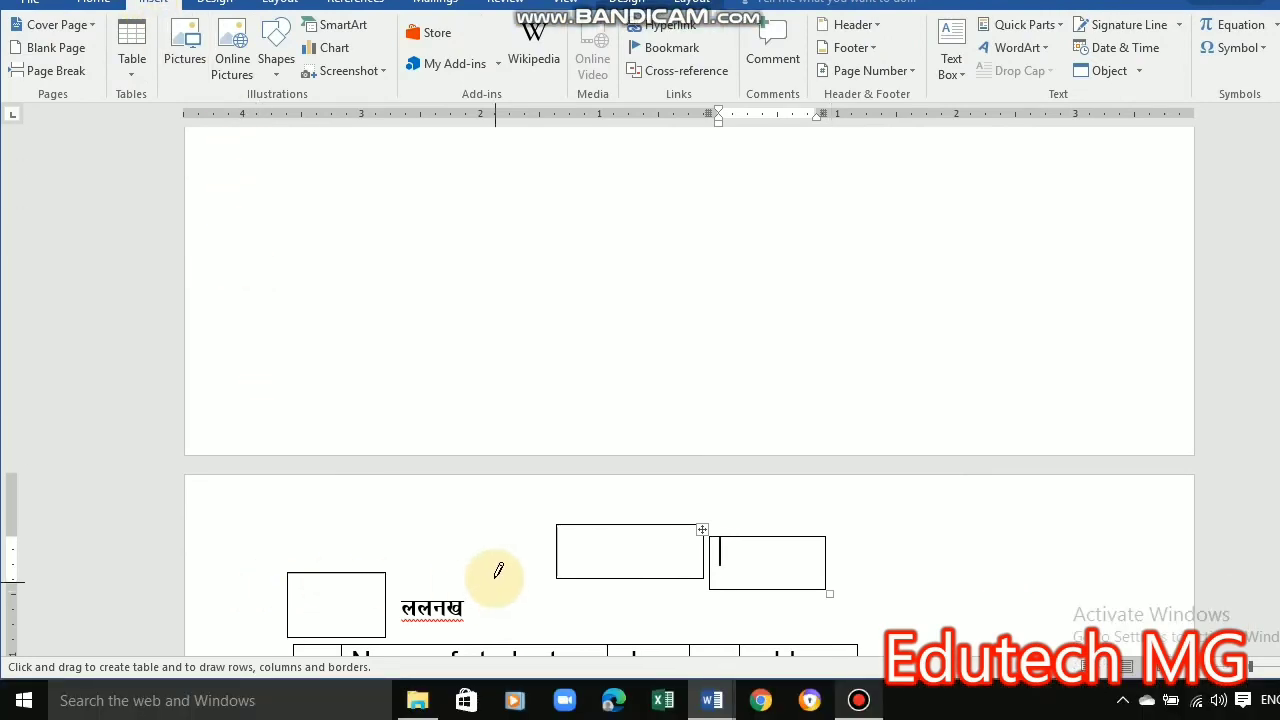